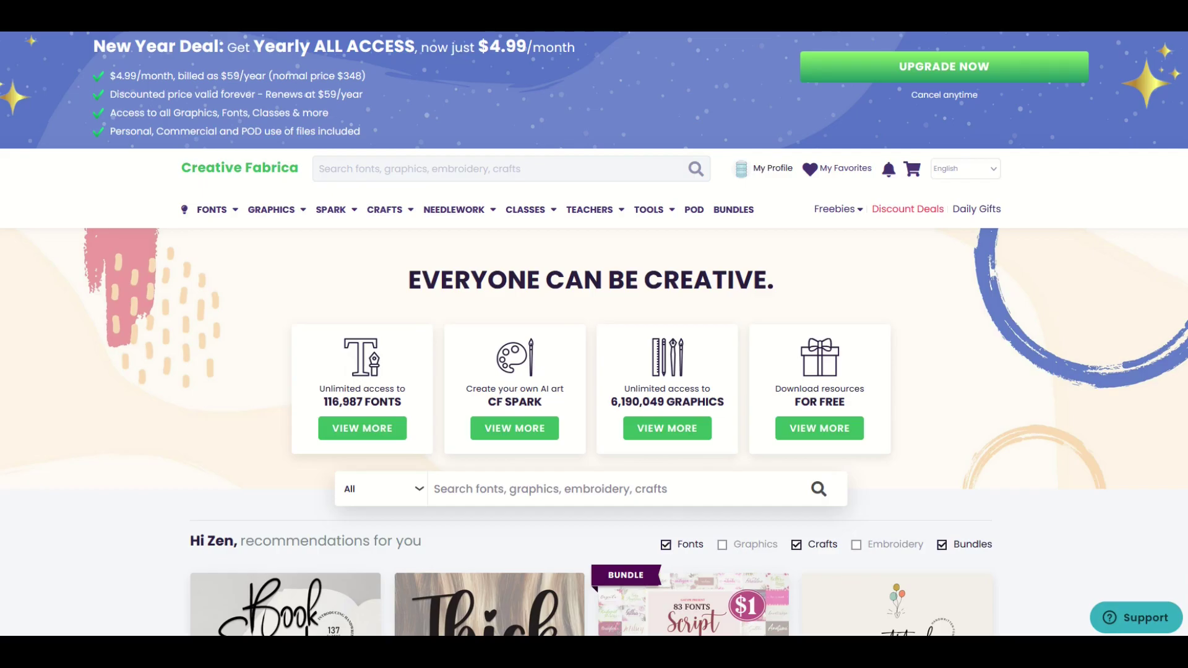
Browse the recommended fonts, crafts and bundles on the Creative Fabrica home page.
scroll(209, 239, "down", 7)
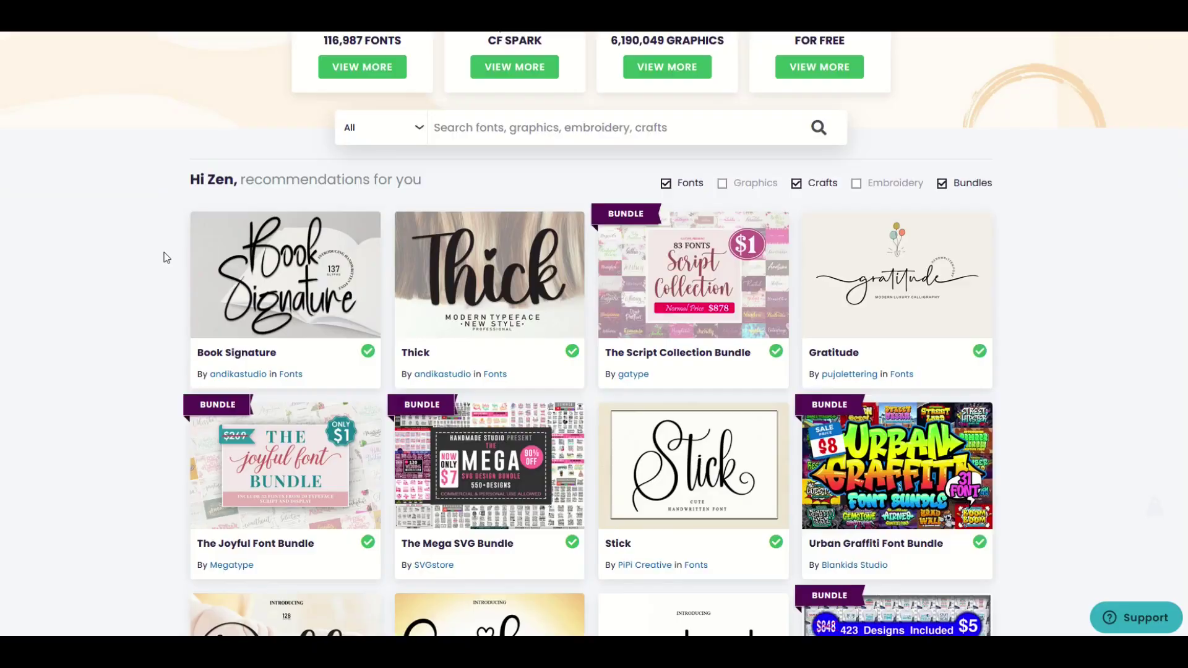
scroll(165, 258, "down", 10)
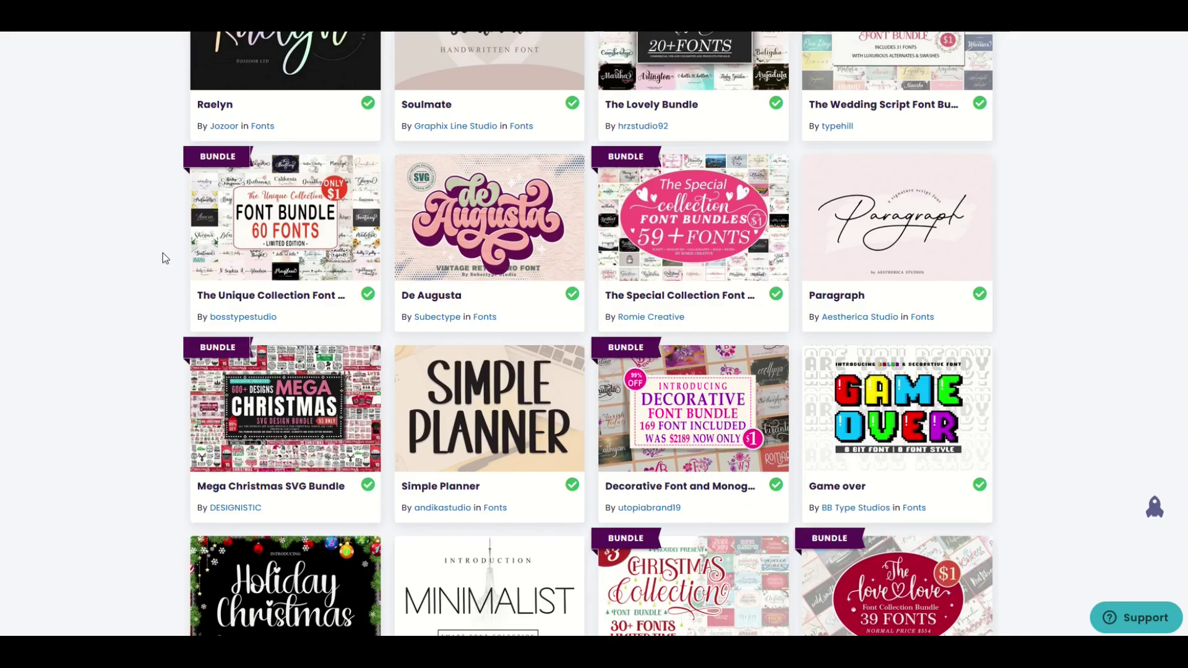
scroll(165, 258, "down", 4)
scroll(162, 258, "down", 6)
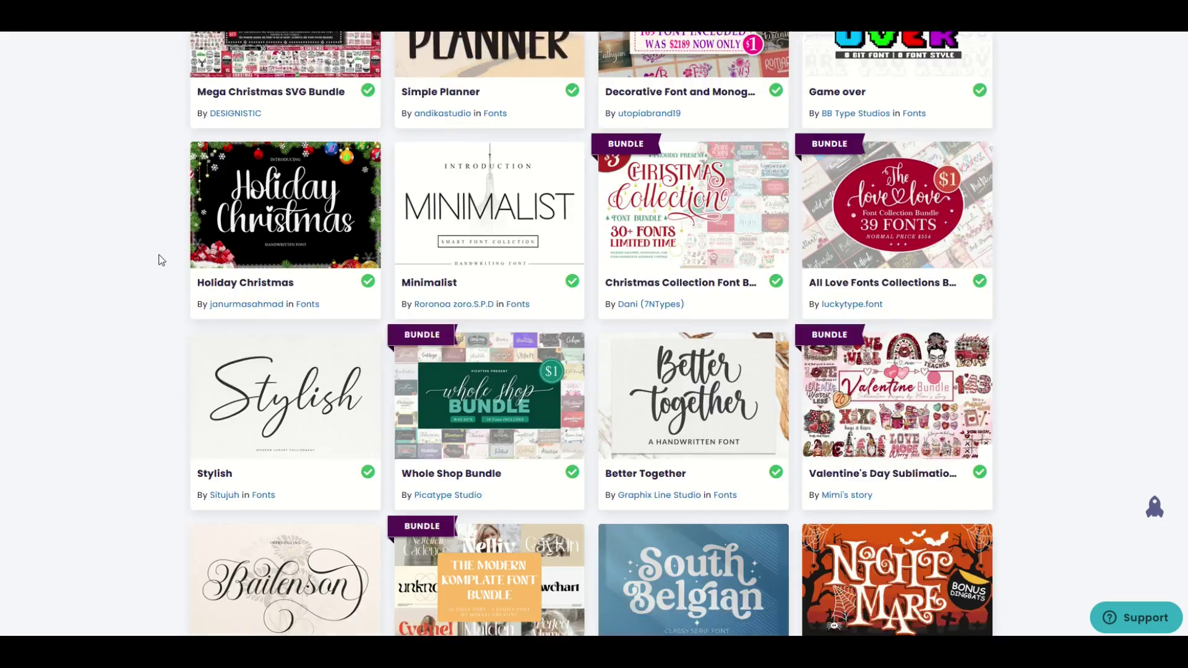
scroll(153, 257, "up", 10)
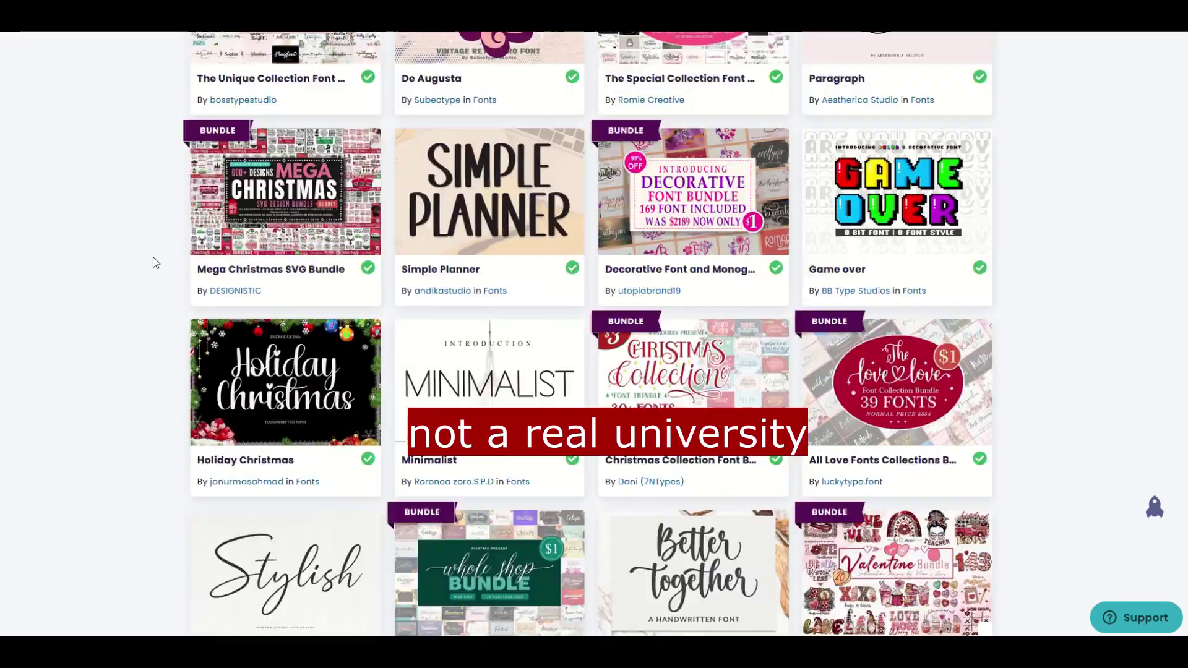
scroll(153, 257, "up", 10)
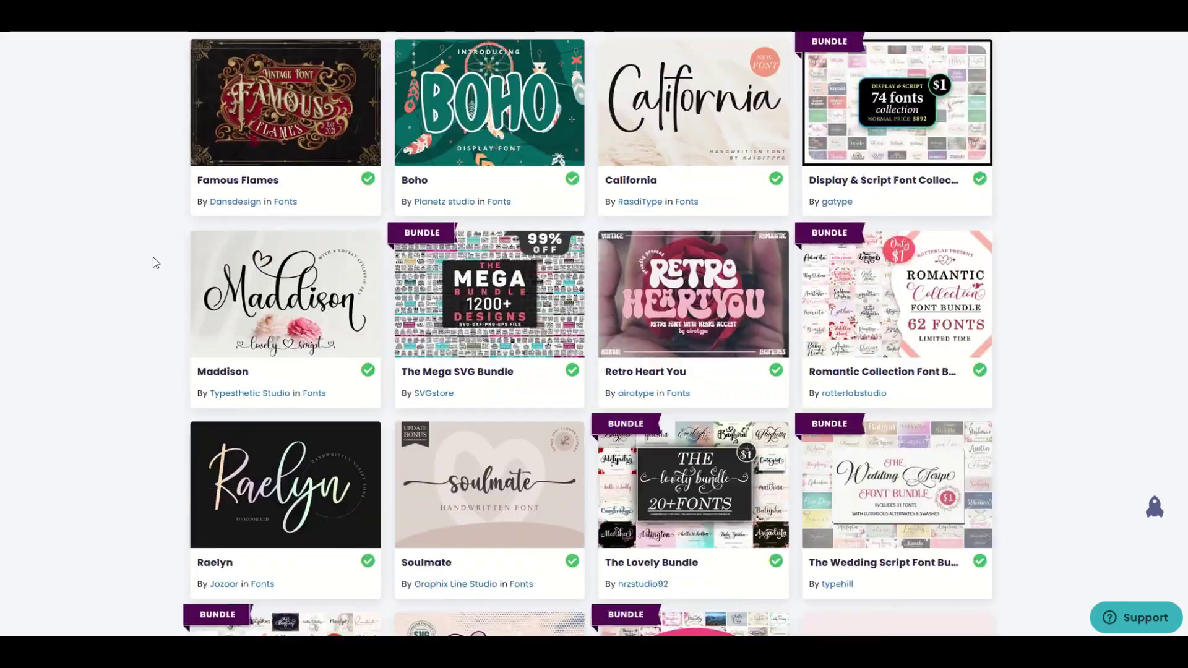
scroll(153, 257, "up", 12)
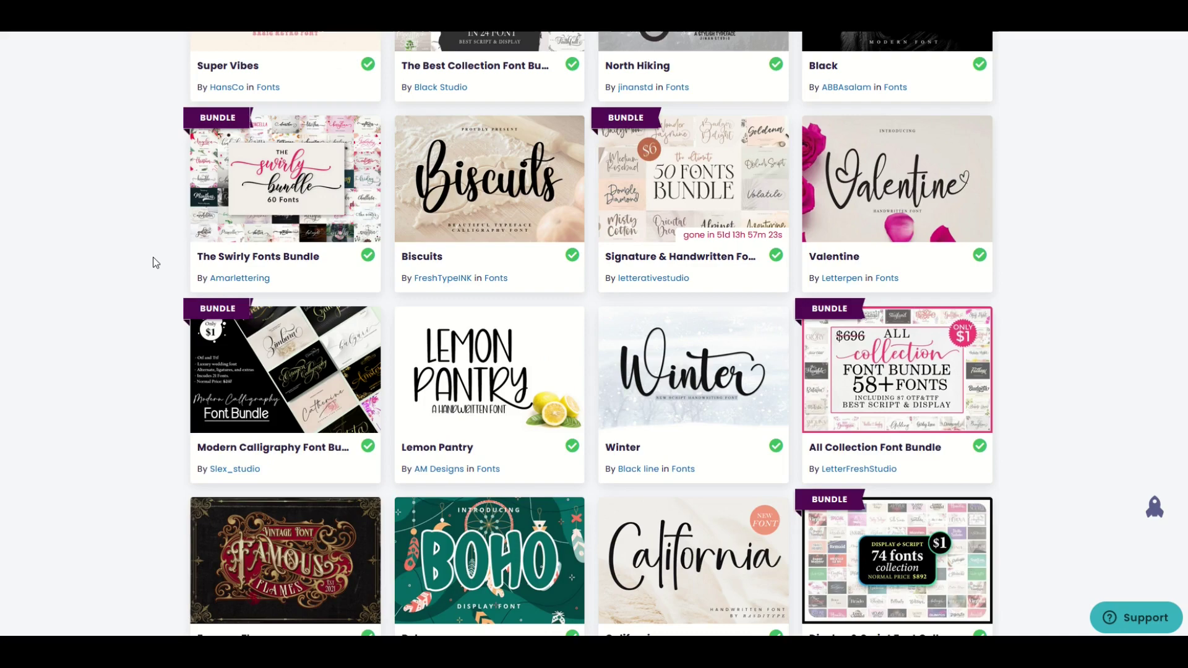
scroll(153, 257, "up", 8)
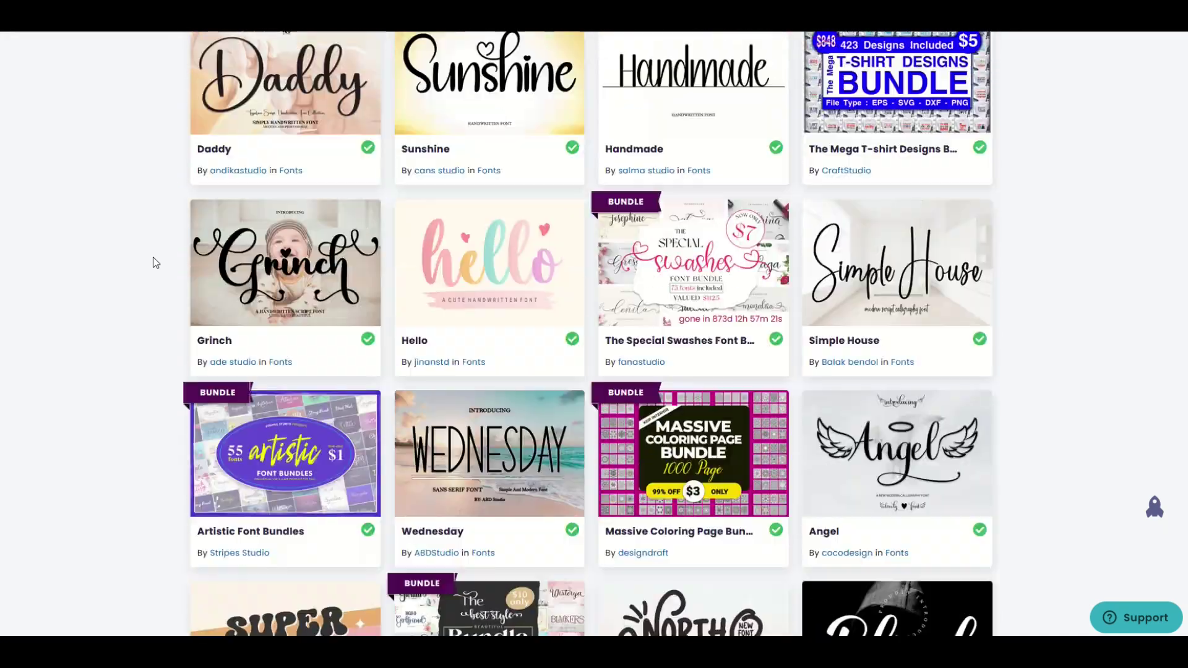
scroll(154, 257, "up", 8)
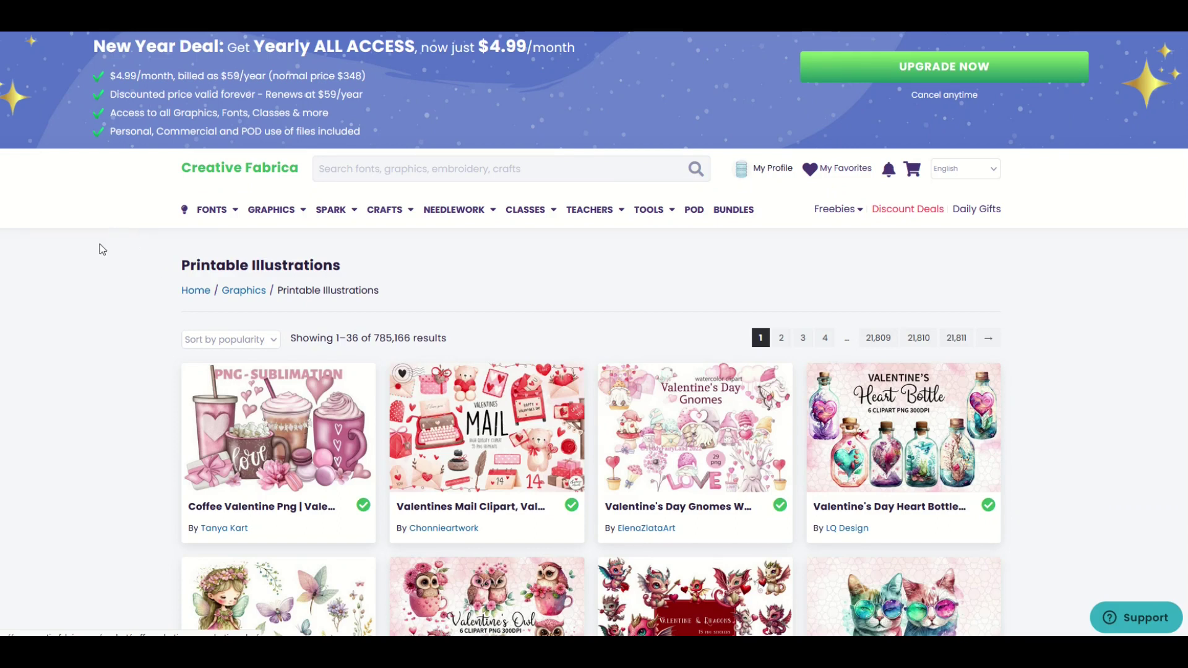
Search the site for "funny cat svg".
left_click(332, 172)
type("funn")
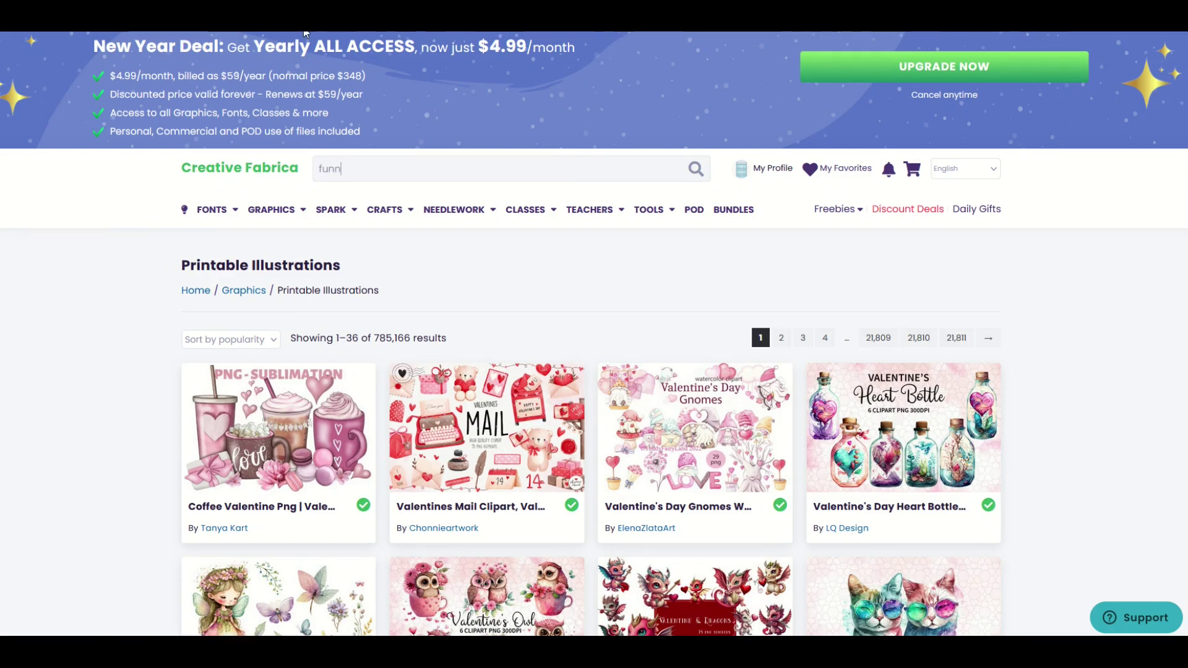
type("y cat svg")
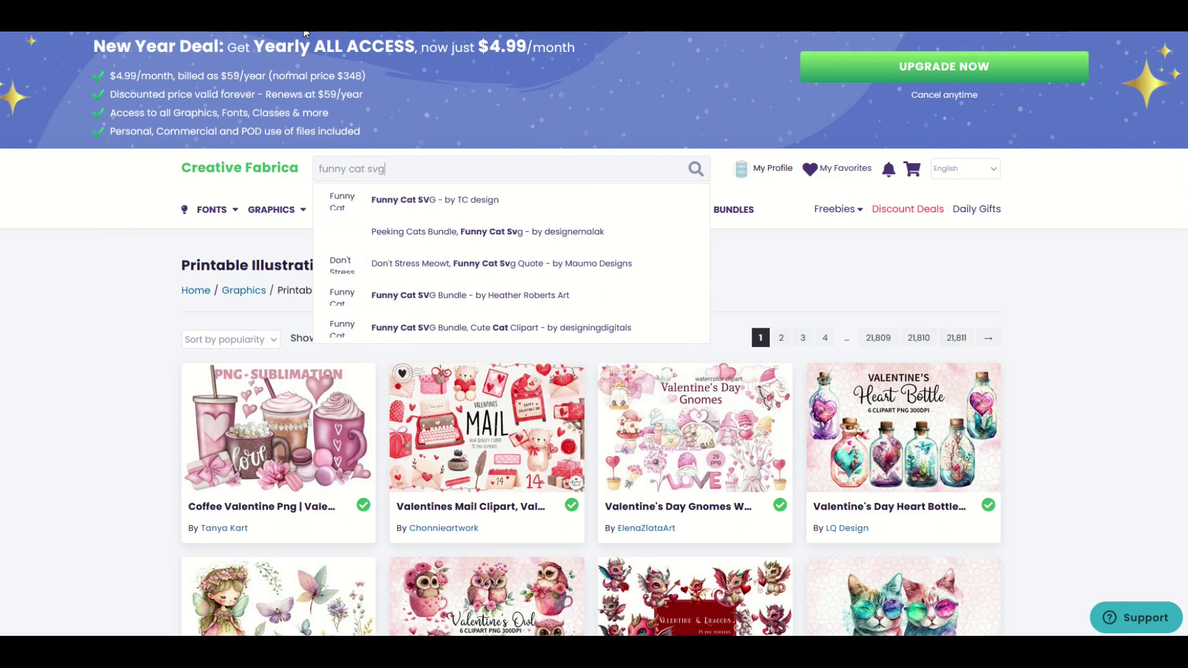
key("Return")
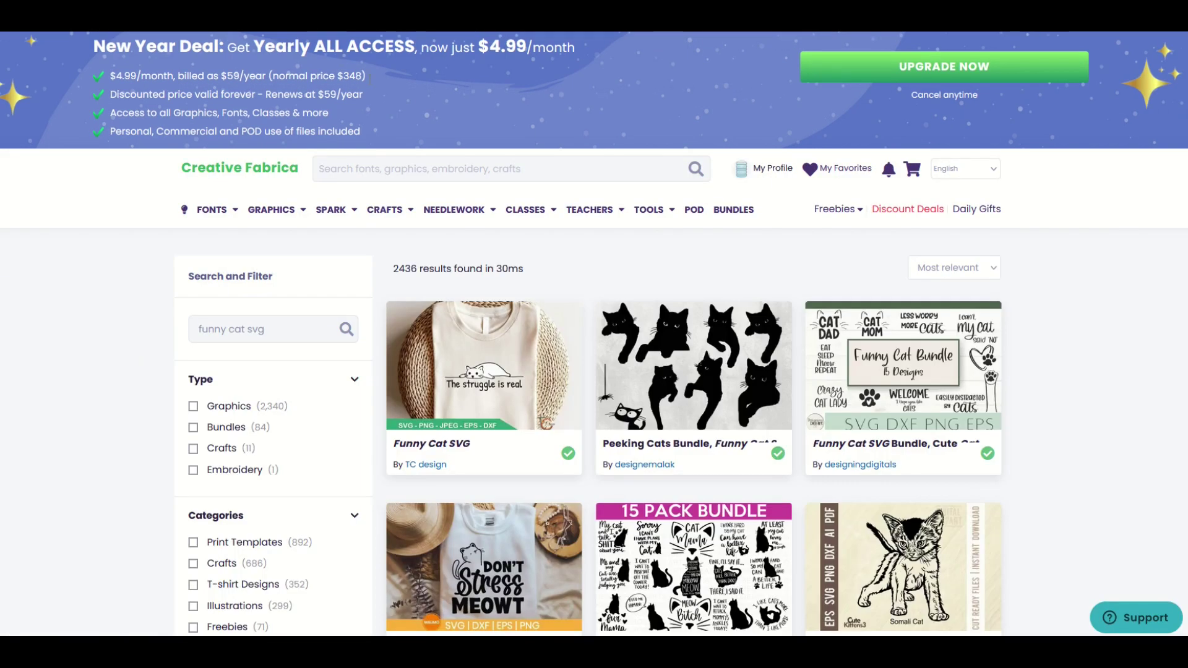
Look through the funny cat results and open the Holy Burma Cat Kitten SVG graphic.
scroll(676, 322, "down", 3)
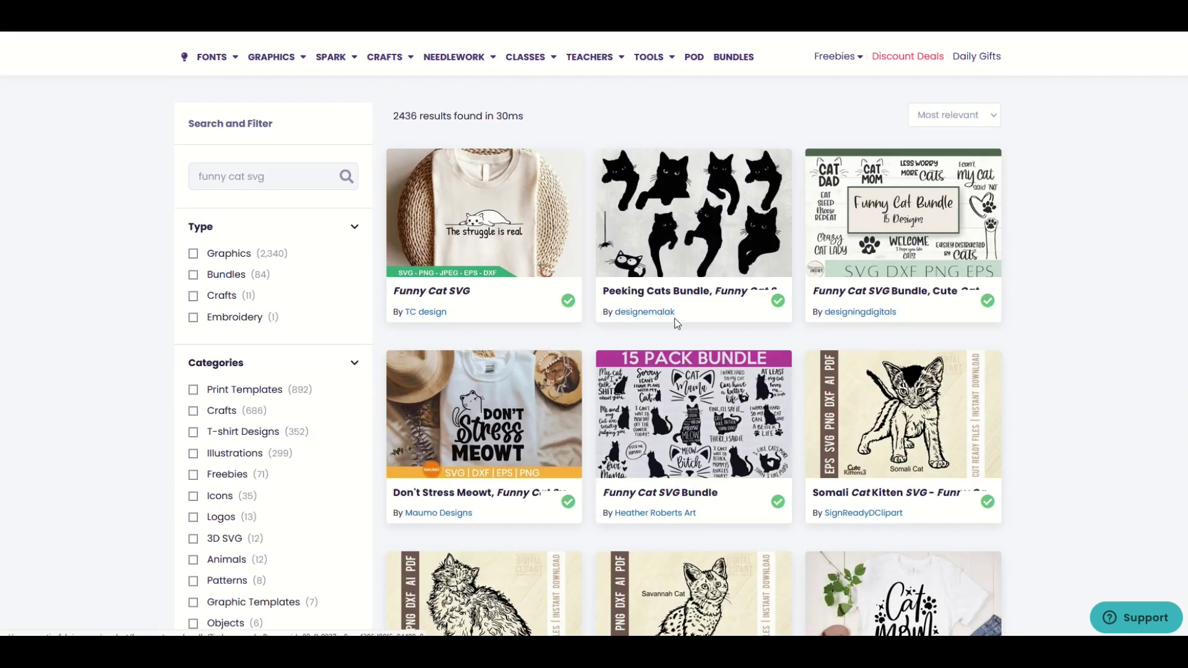
scroll(677, 322, "down", 5)
scroll(621, 403, "down", 5)
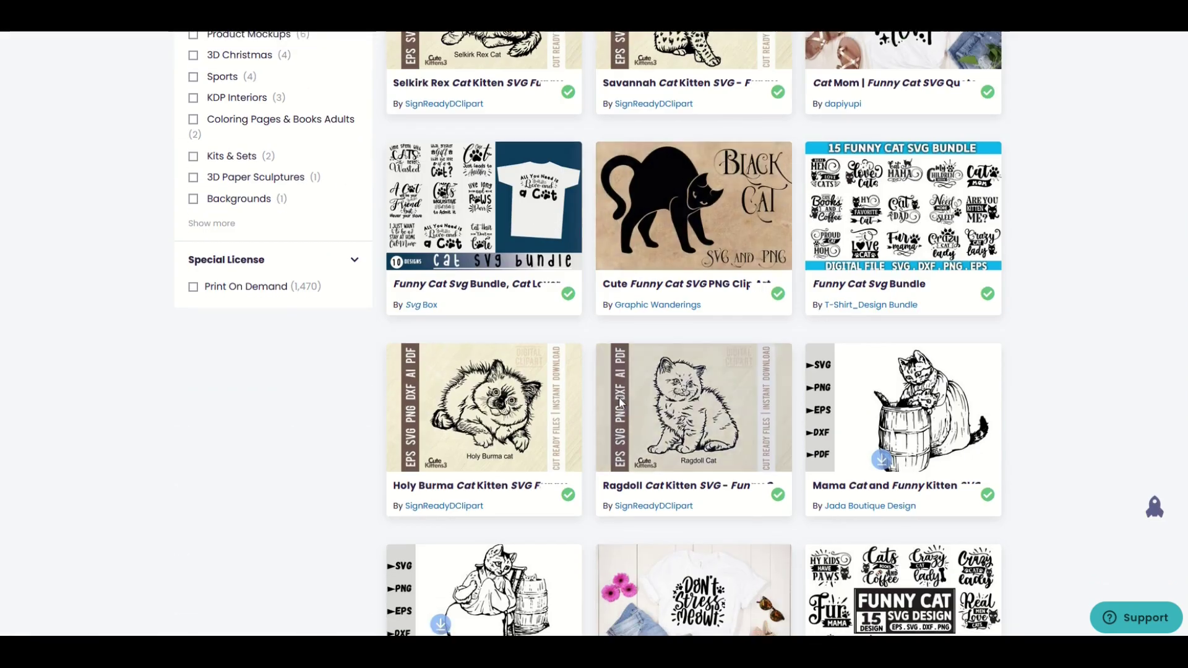
scroll(621, 403, "down", 3)
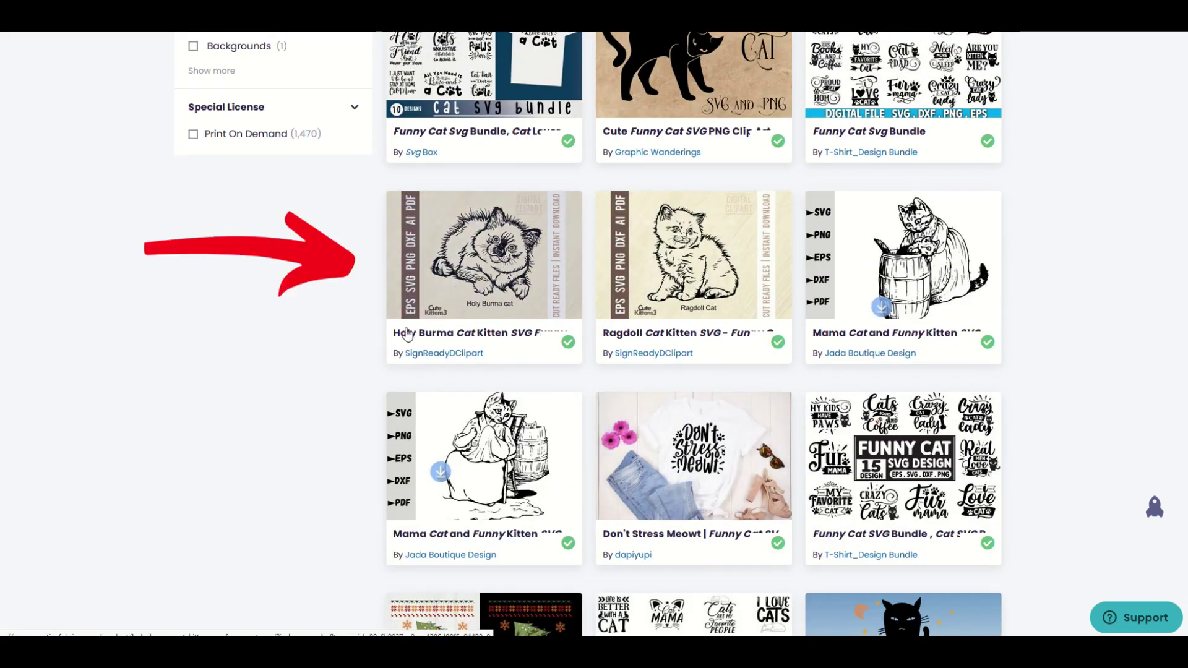
left_click(461, 278)
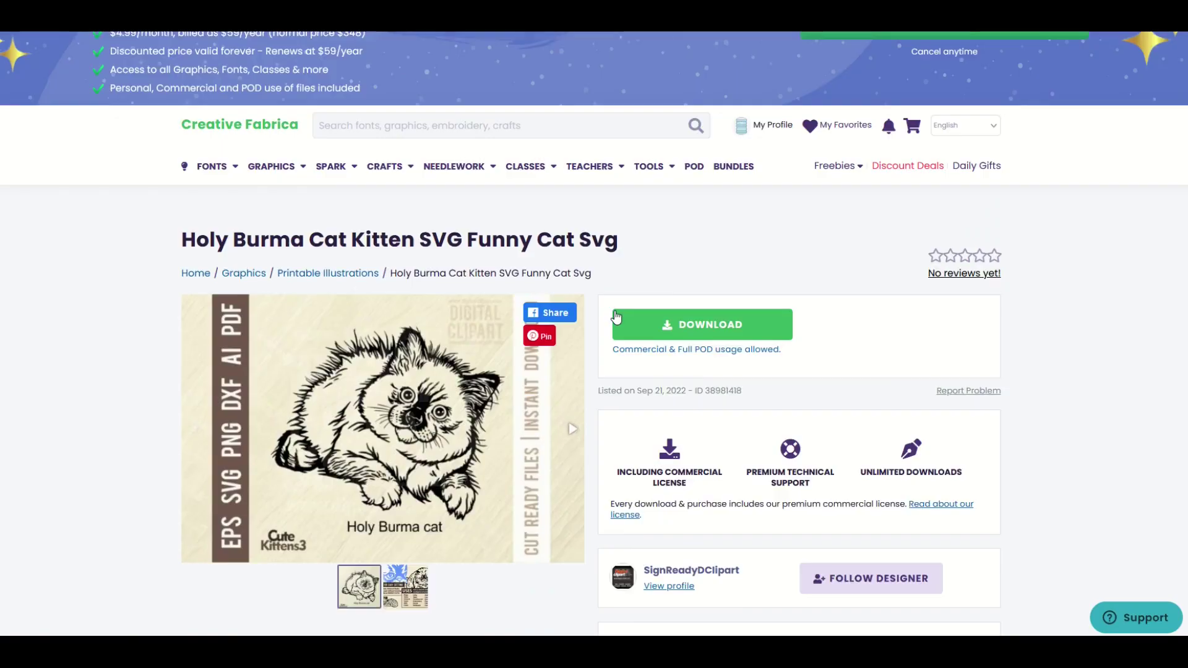
Review the Holy Burma Cat Kitten product details and download the graphic.
scroll(415, 464, "down", 4)
scroll(388, 414, "down", 1)
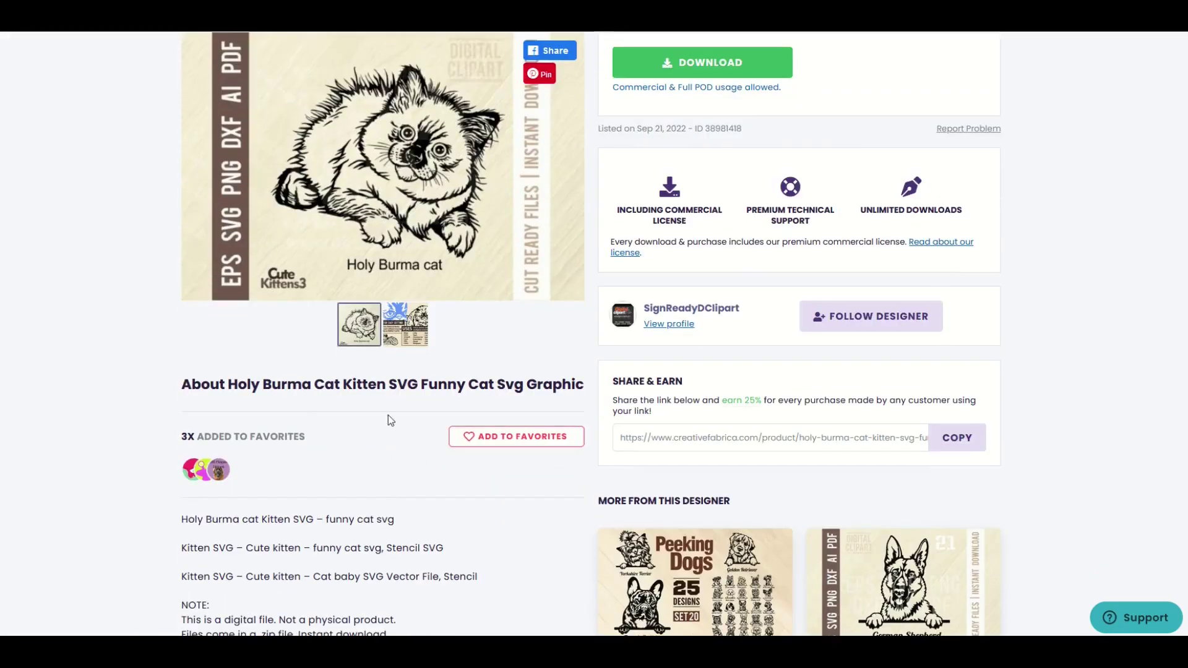
scroll(280, 485, "down", 3)
scroll(223, 466, "up", 5)
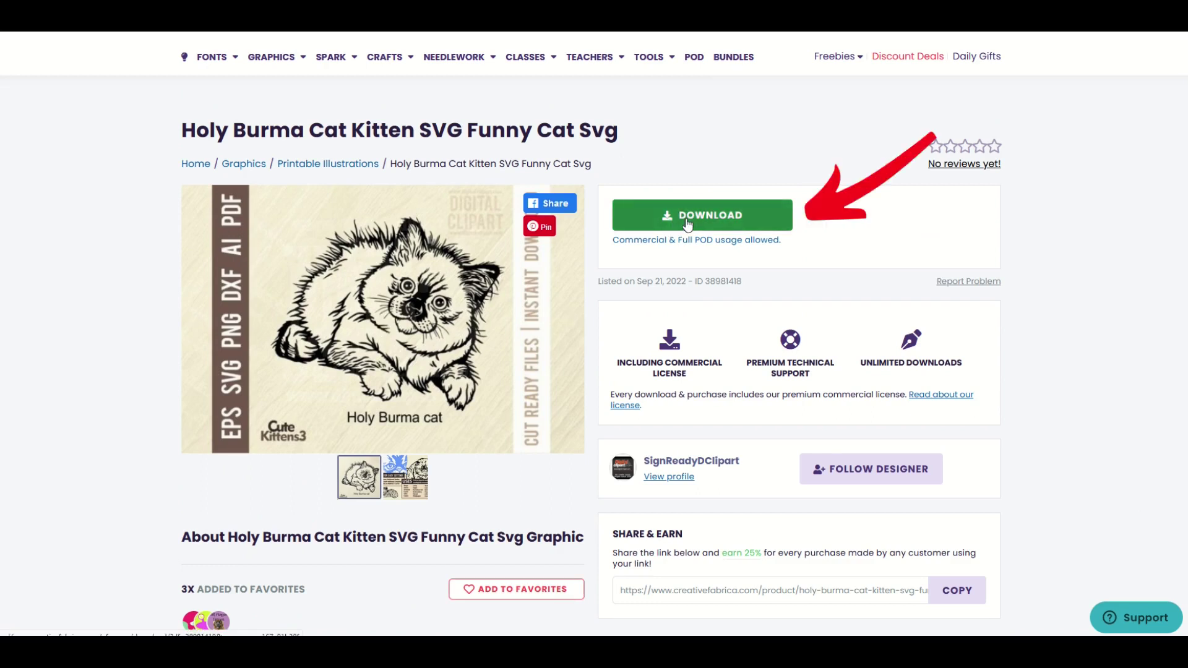
left_click(685, 224)
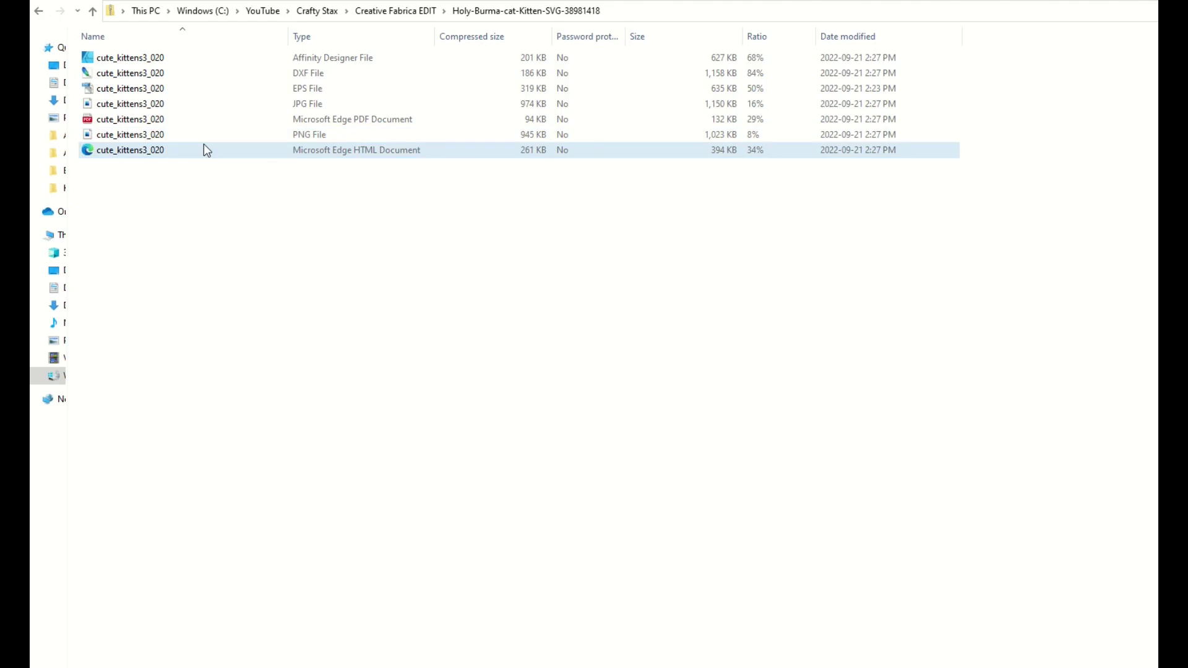
In File Explorer, copy all the cute_kittens3_020 files out of the downloaded archive and show the copies as large icons.
key("ctrl+a")
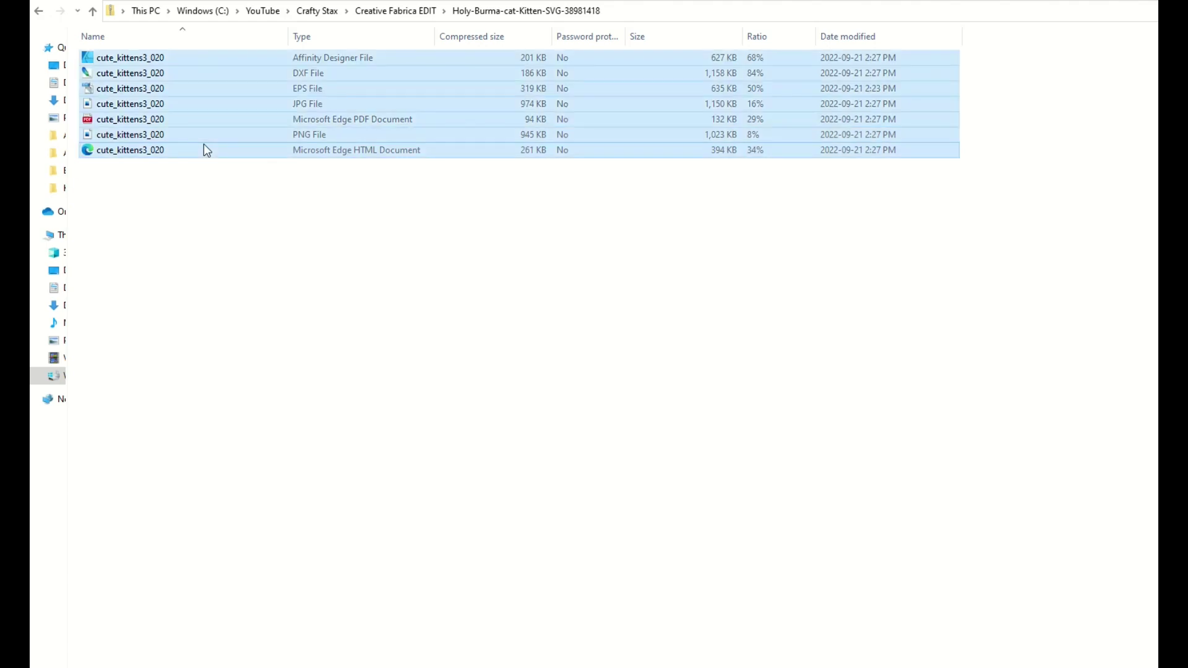
right_click(144, 118)
left_click(165, 159)
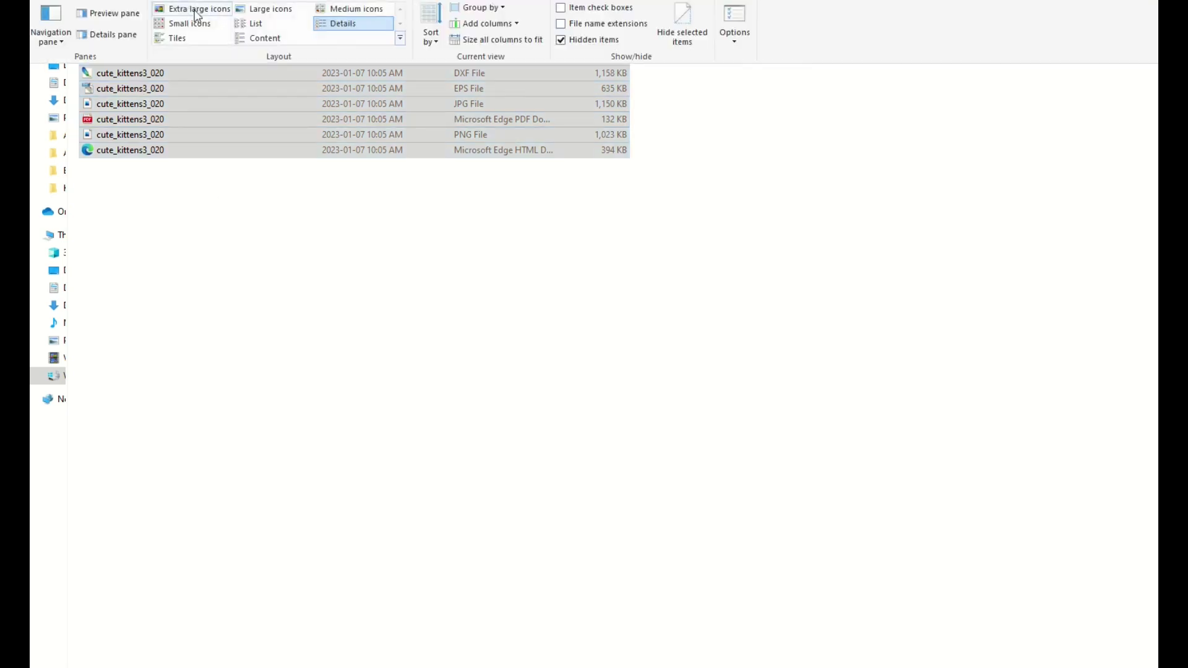
left_click(264, 9)
left_click(287, 228)
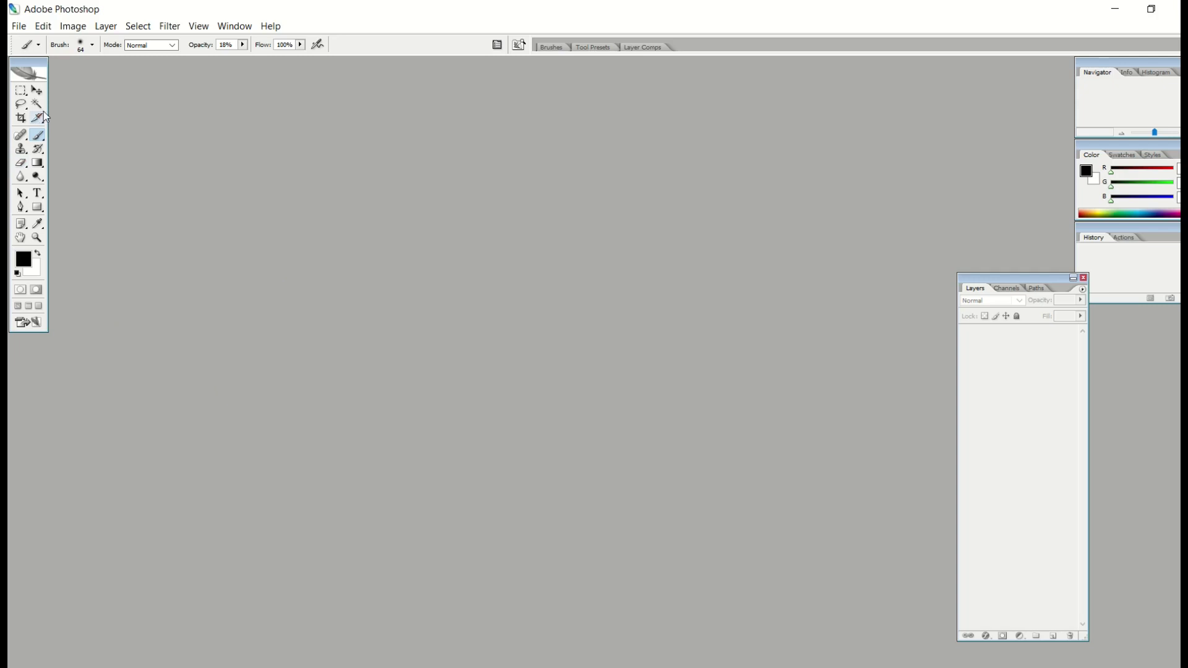
In Photoshop, create a transparent RGB document from the Displate preset, 2900 by 4060 pixels at 300 pixels/inch.
left_click(18, 26)
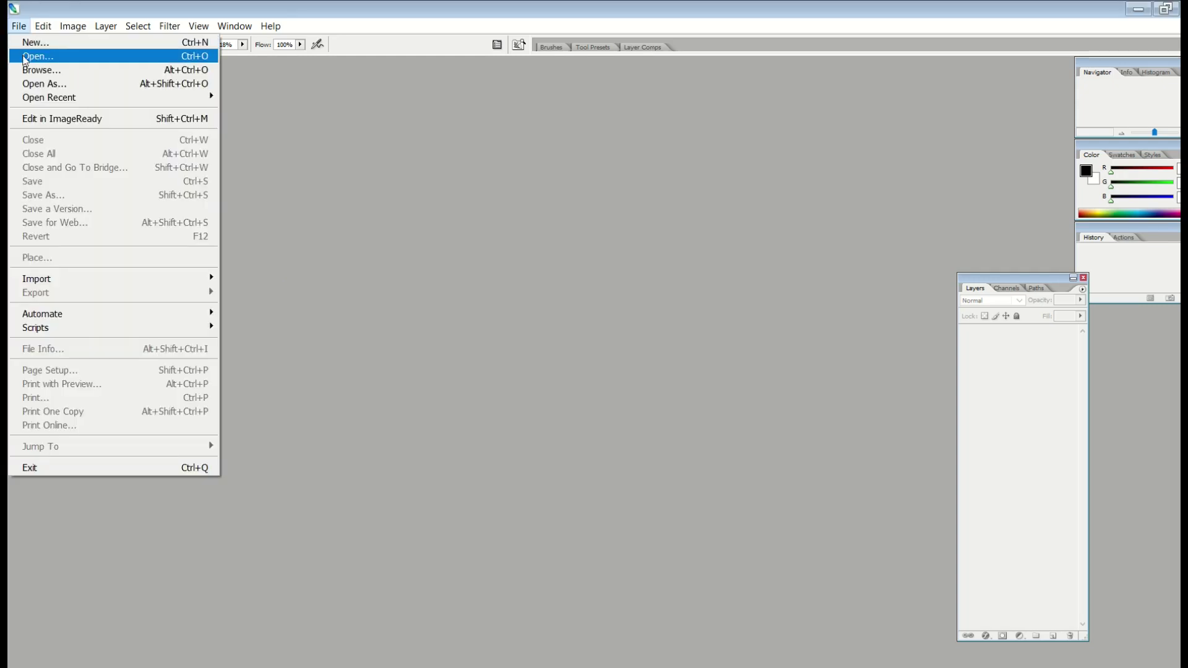
left_click(31, 42)
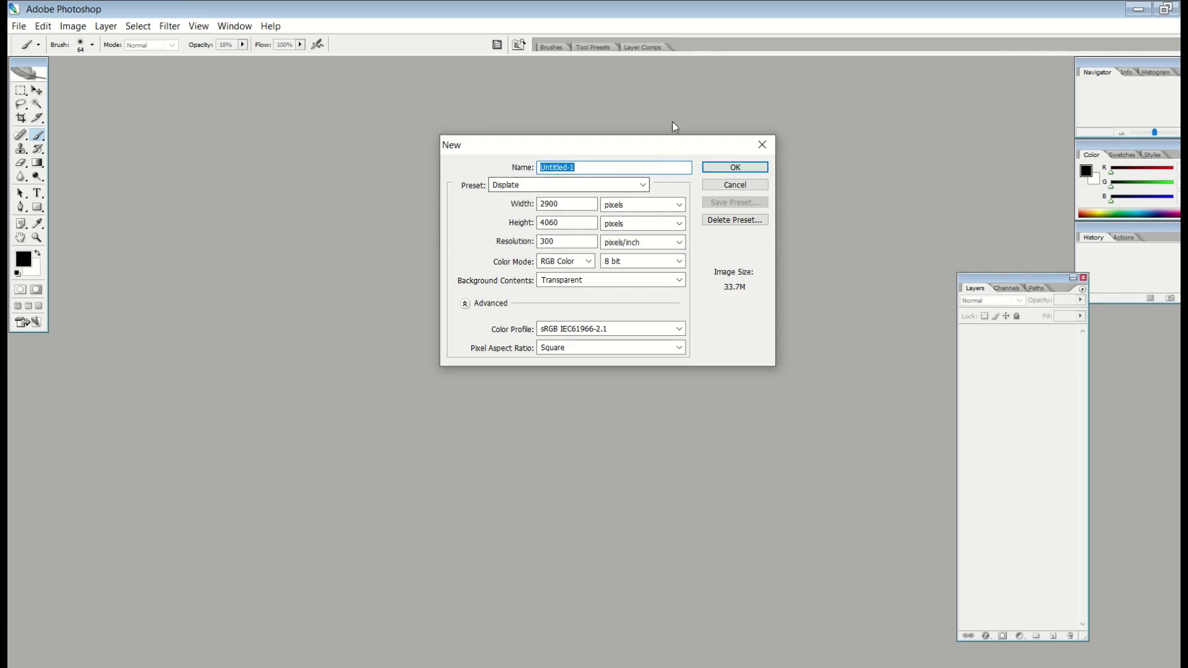
left_click(707, 171)
left_click(320, 69)
left_click(215, 26)
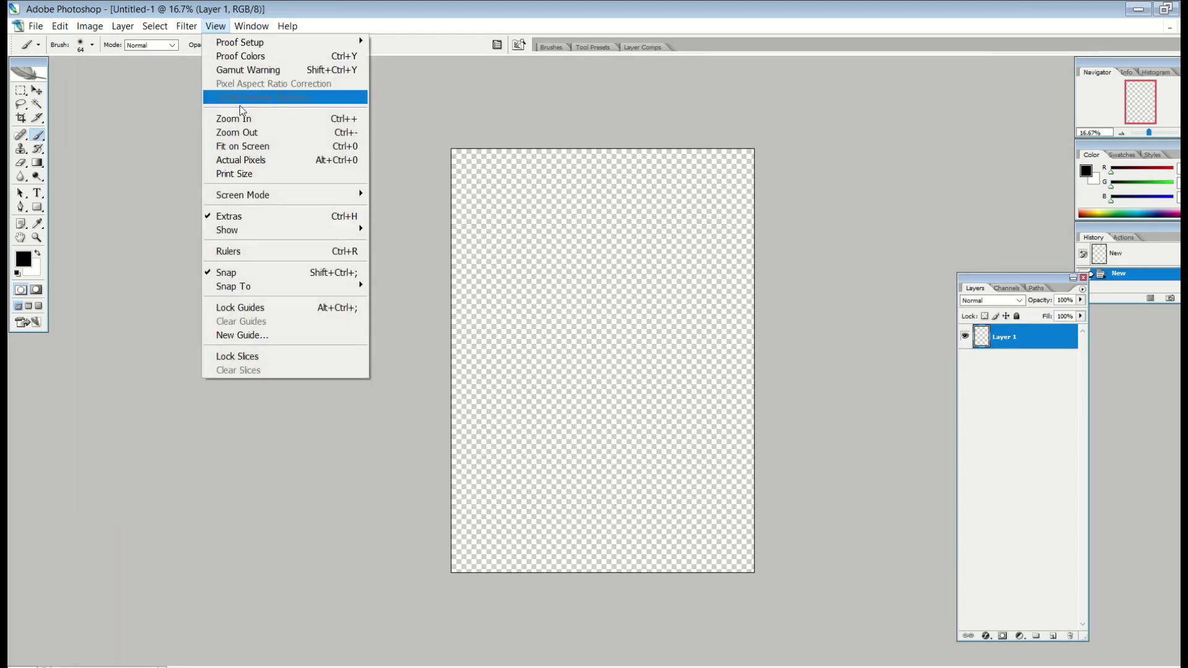
left_click(242, 146)
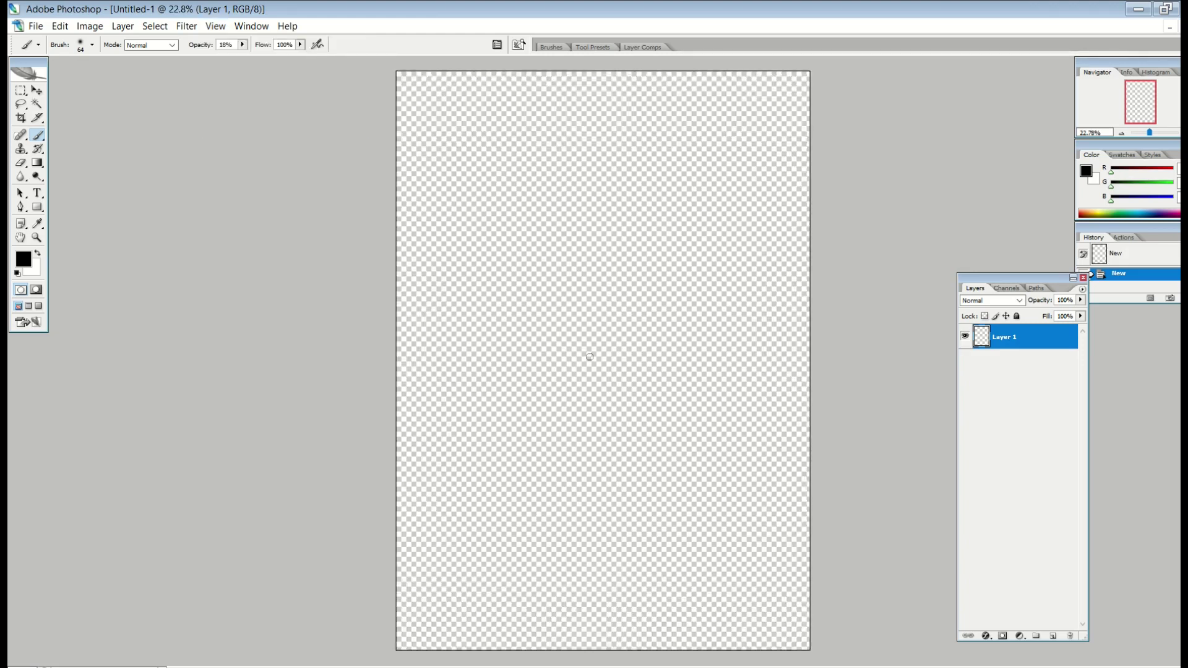
Try to place the browser-associated cute_kittens3_020 file from the Burma Cat folder into the document.
left_click(38, 30)
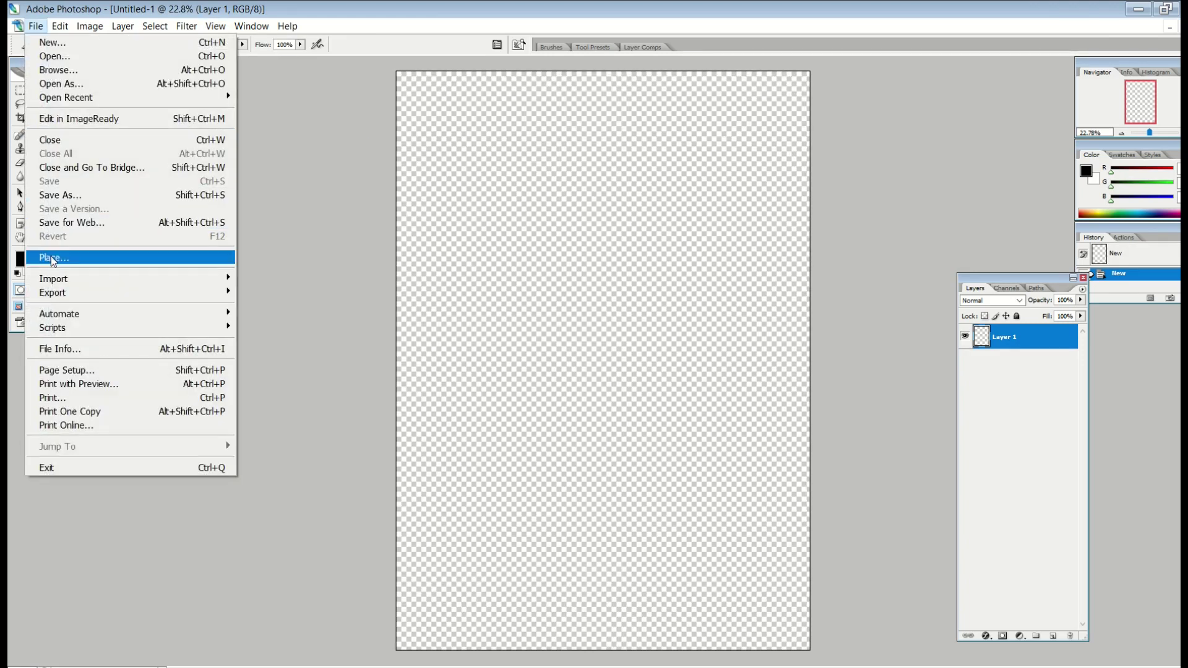
left_click(44, 255)
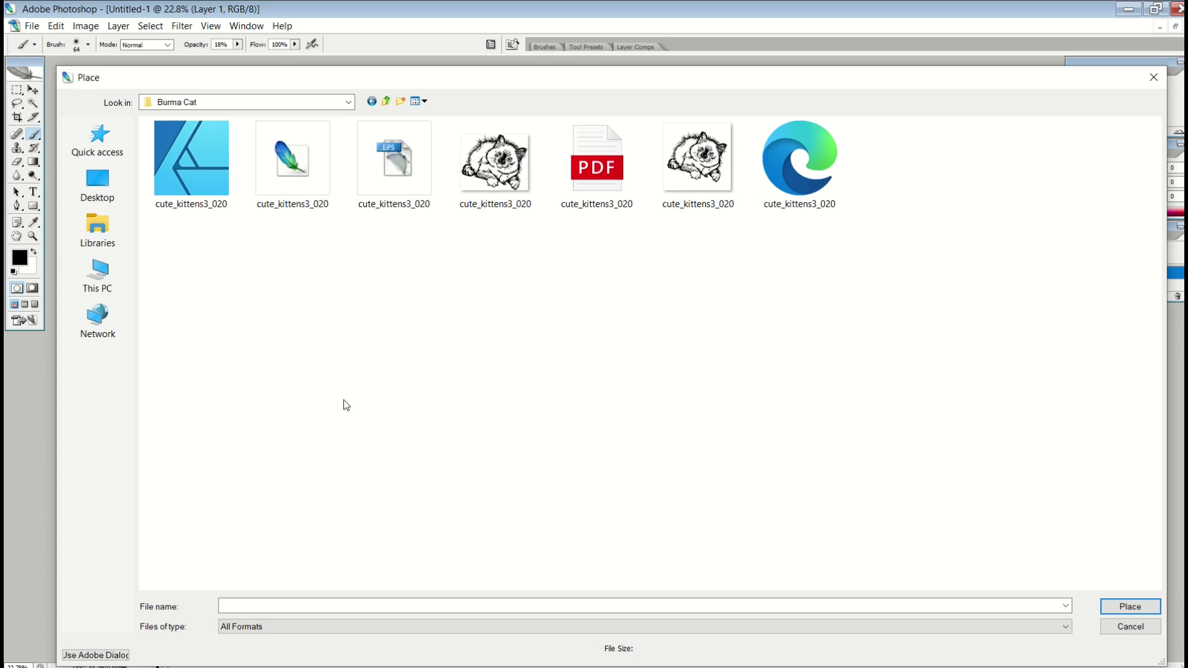
double_click(775, 180)
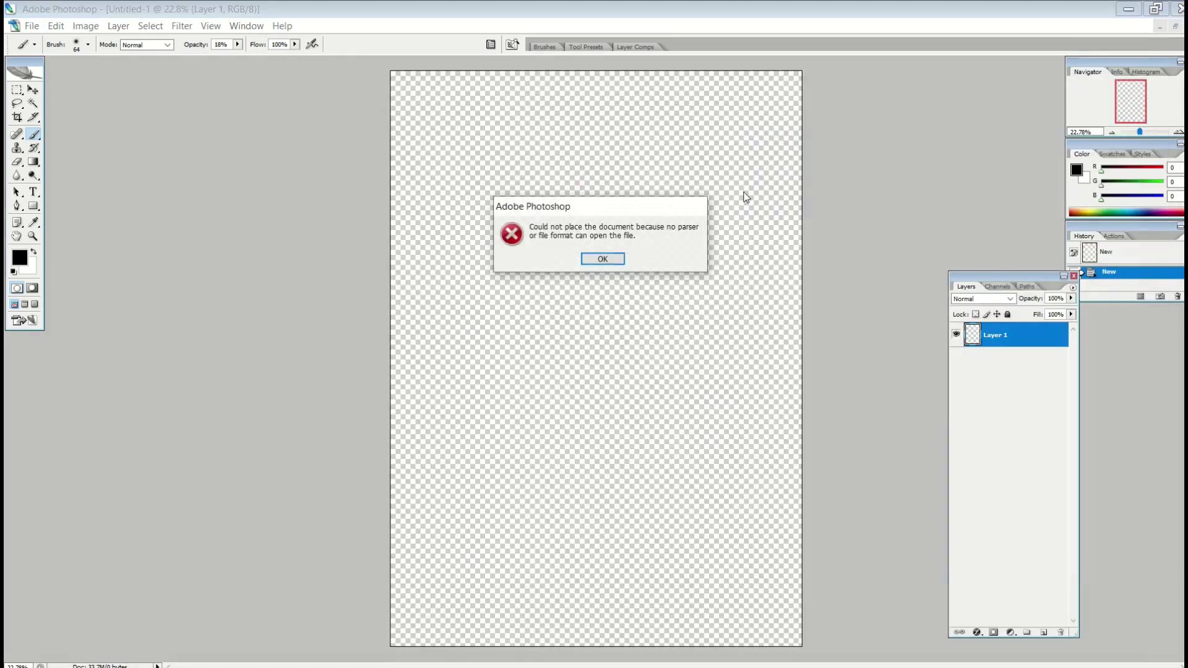
left_click(603, 260)
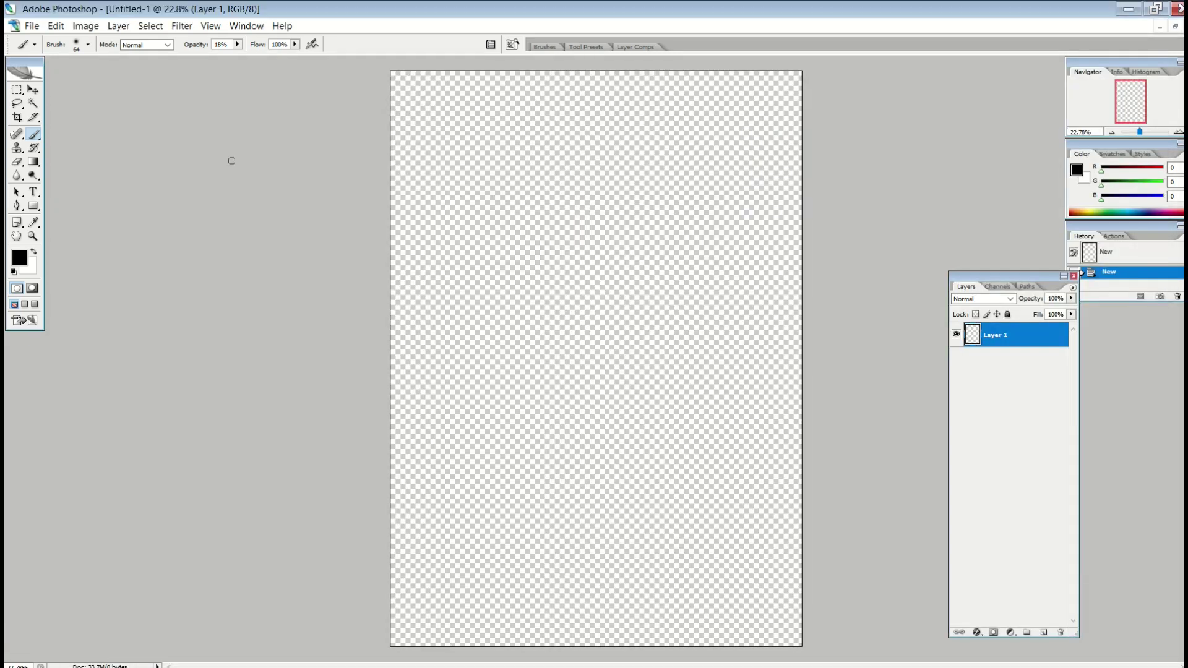
Place the PNG version of cute_kittens3_020 from the Burma Cat folder at its default size and position.
left_click(32, 25)
left_click(66, 257)
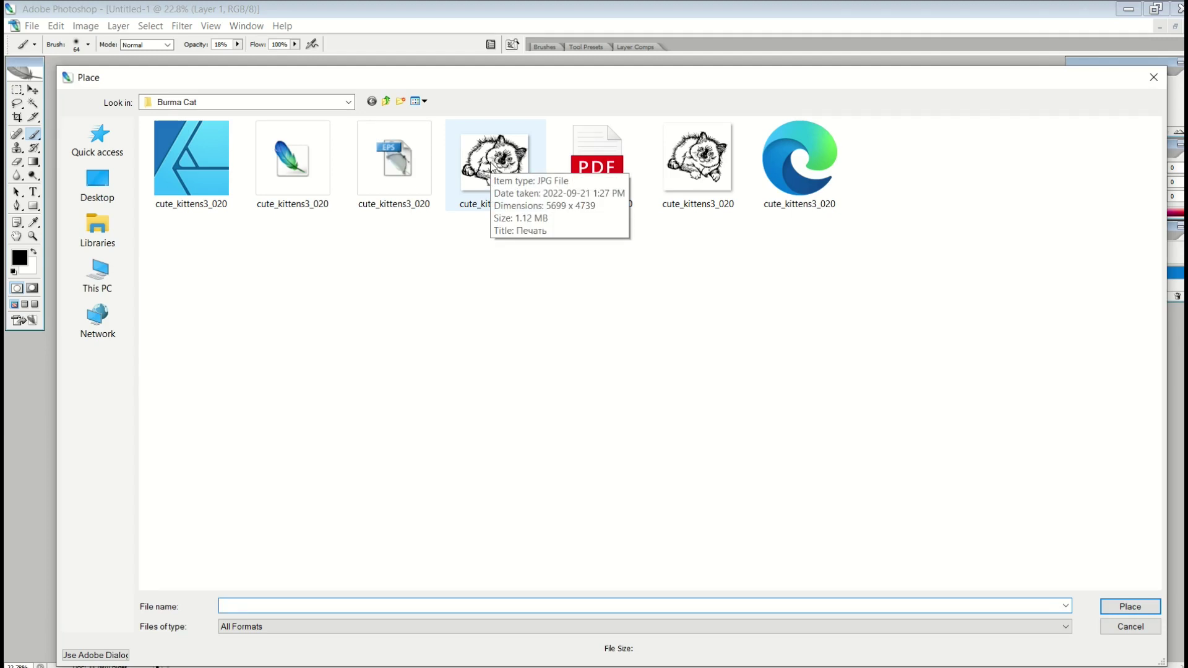
double_click(679, 171)
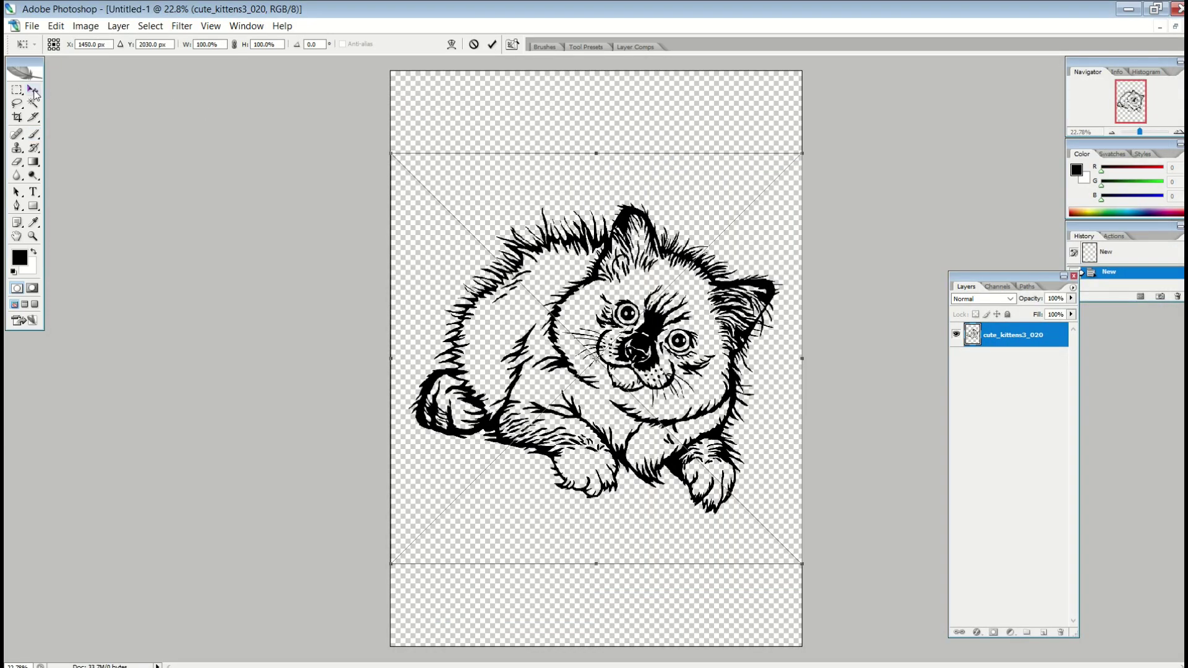
left_click(34, 91)
left_click(535, 261)
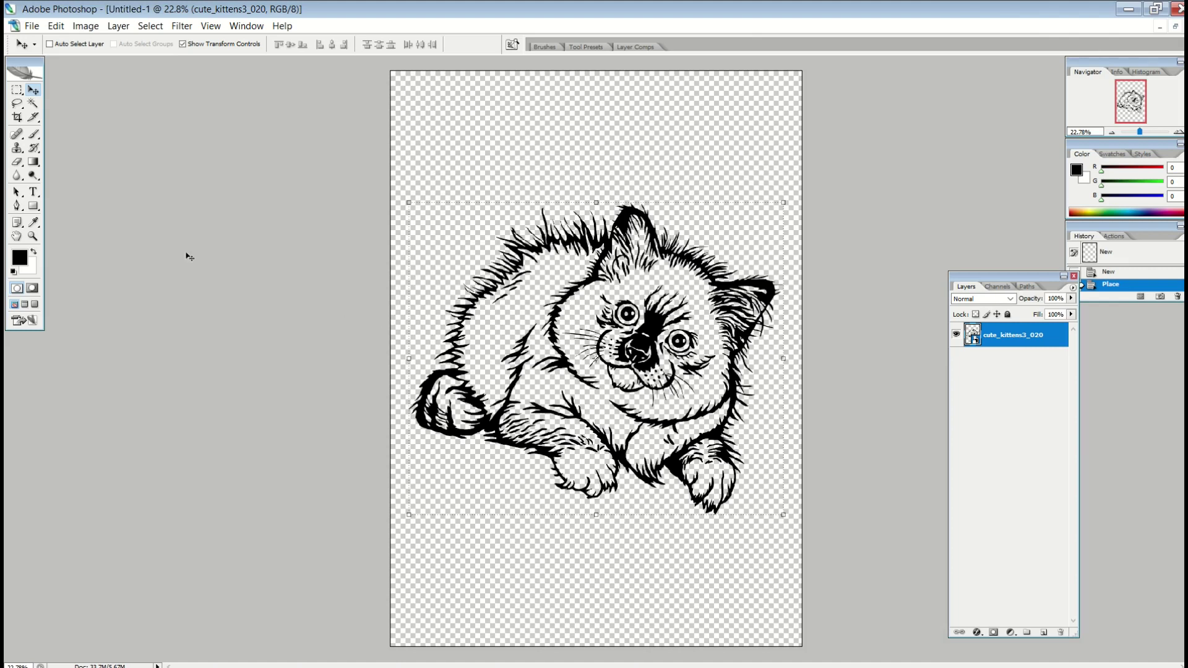
Choose the Eraser tool and rasterize the placed kitten smart object so it can be erased.
left_click(17, 165)
left_click_drag(16, 165, 65, 165)
left_click(73, 166)
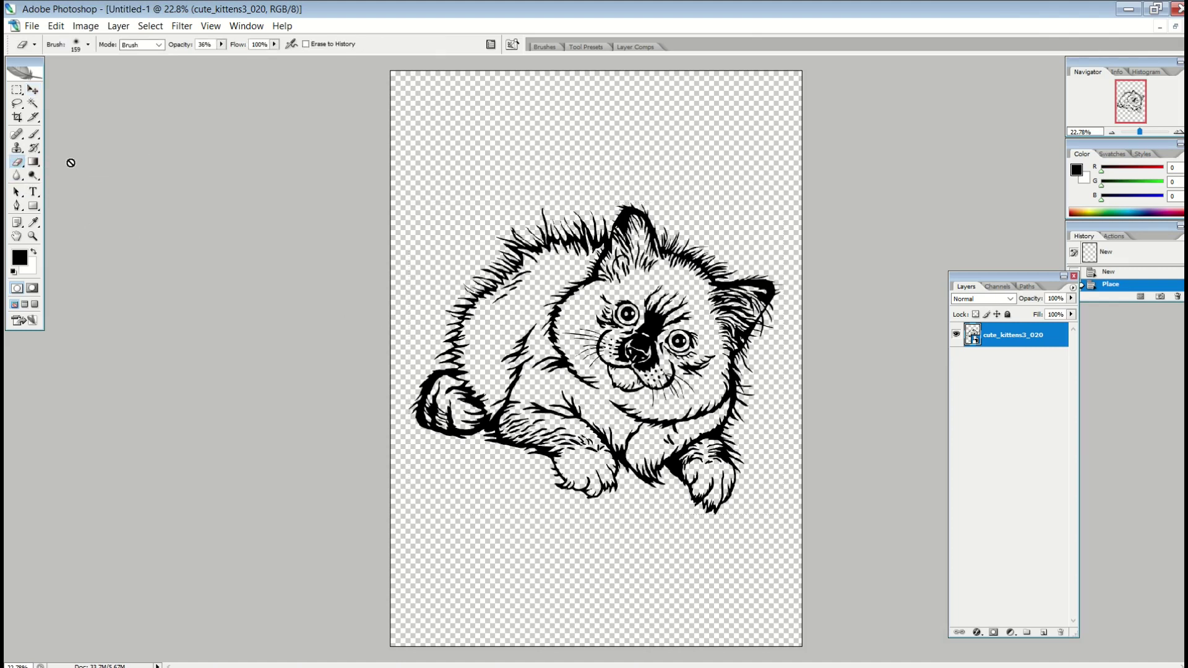
left_click(476, 324)
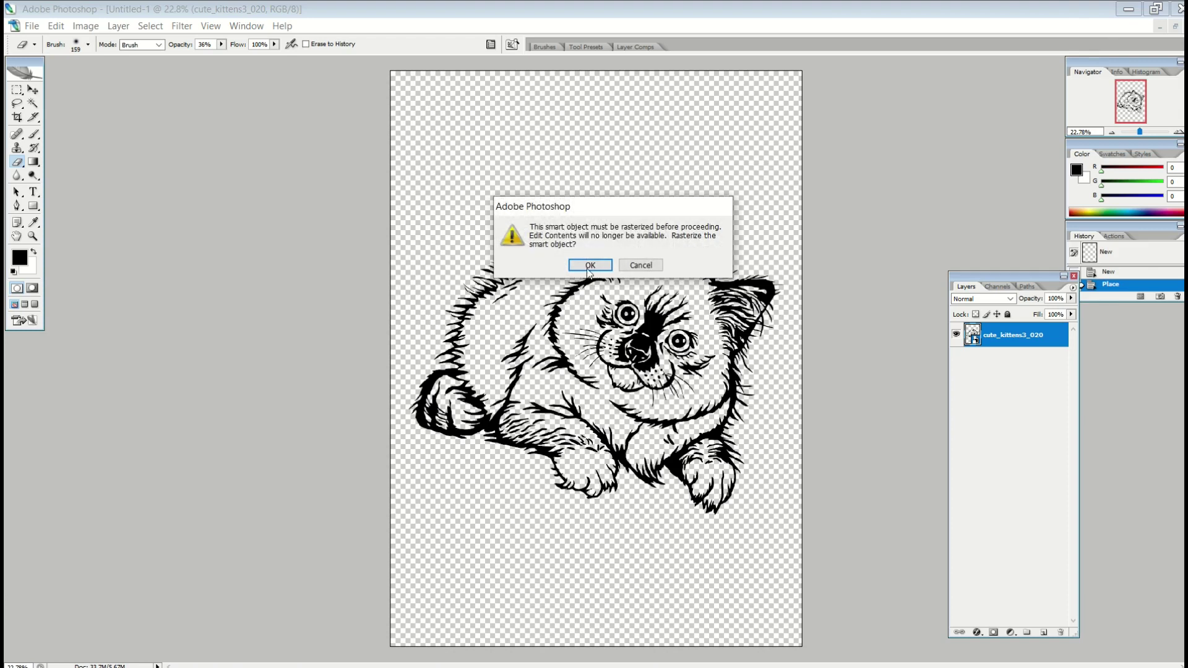
left_click(589, 266)
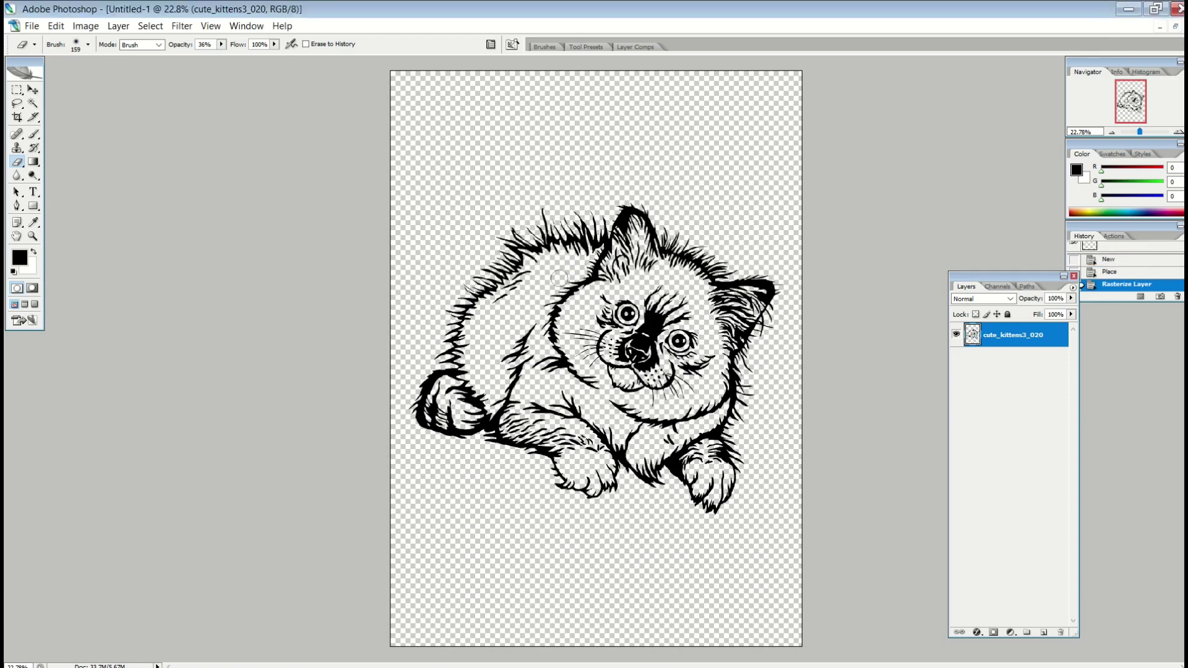
Partially erase the fur outline along the kitten's upper back with a 333 px eraser at 36% opacity.
left_click(88, 45)
left_click(121, 79)
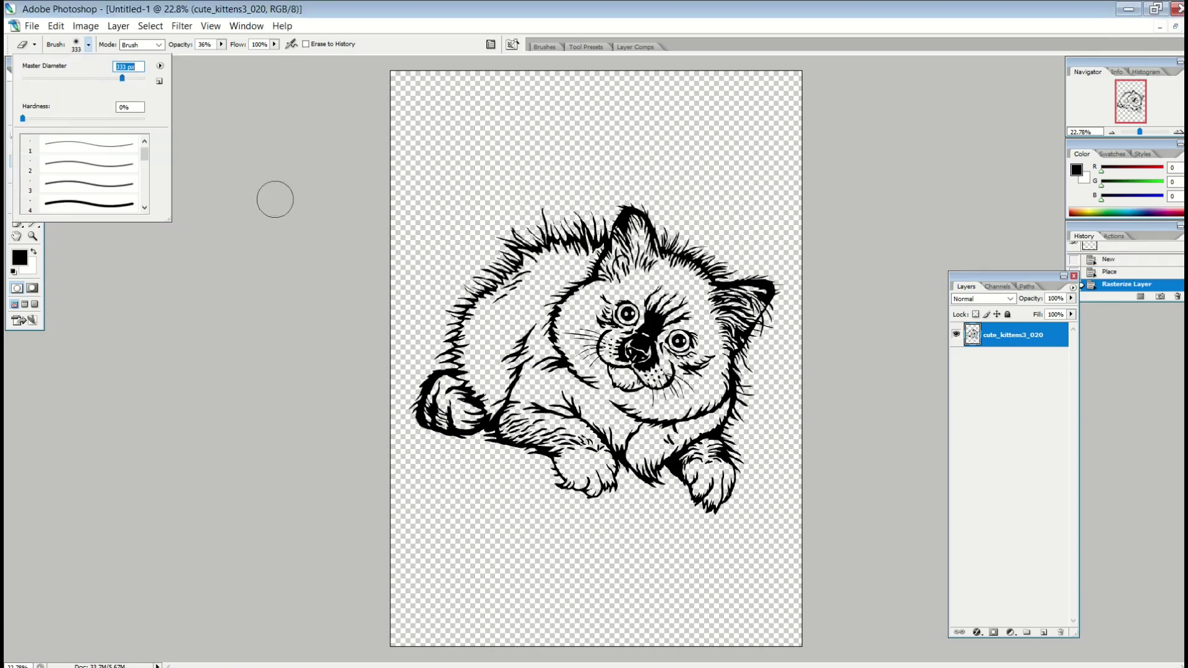
left_click(422, 245)
mouse_move(477, 294)
left_mouse_down()
mouse_move(538, 235)
mouse_move(609, 266)
left_mouse_up()
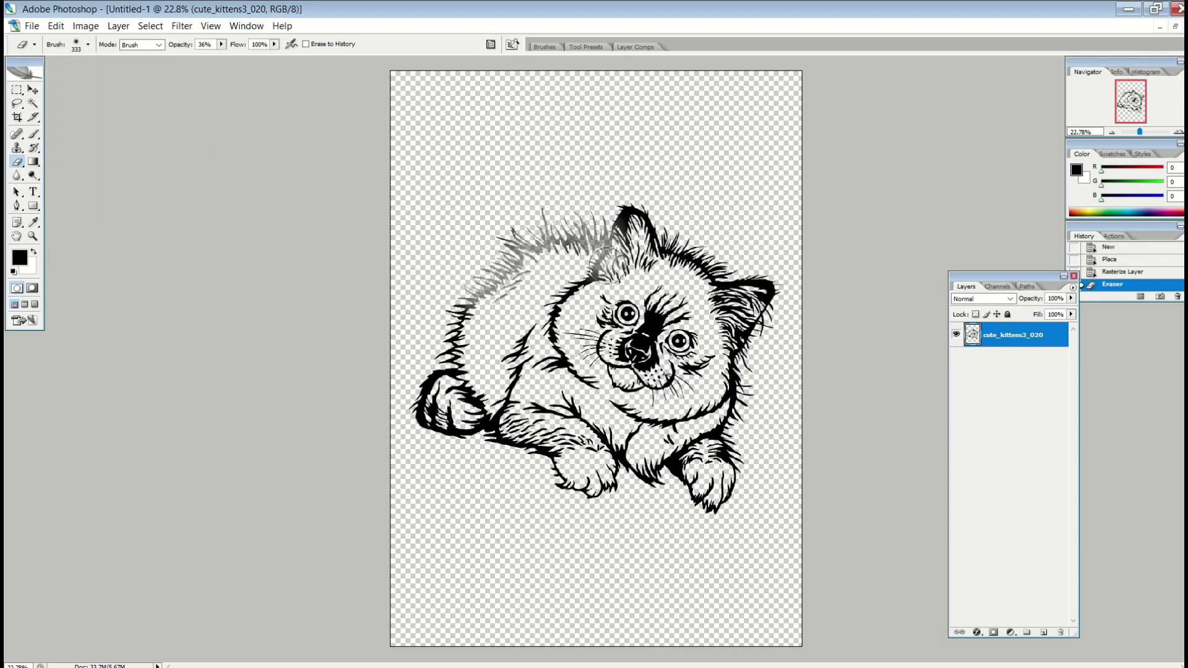
left_click(88, 44)
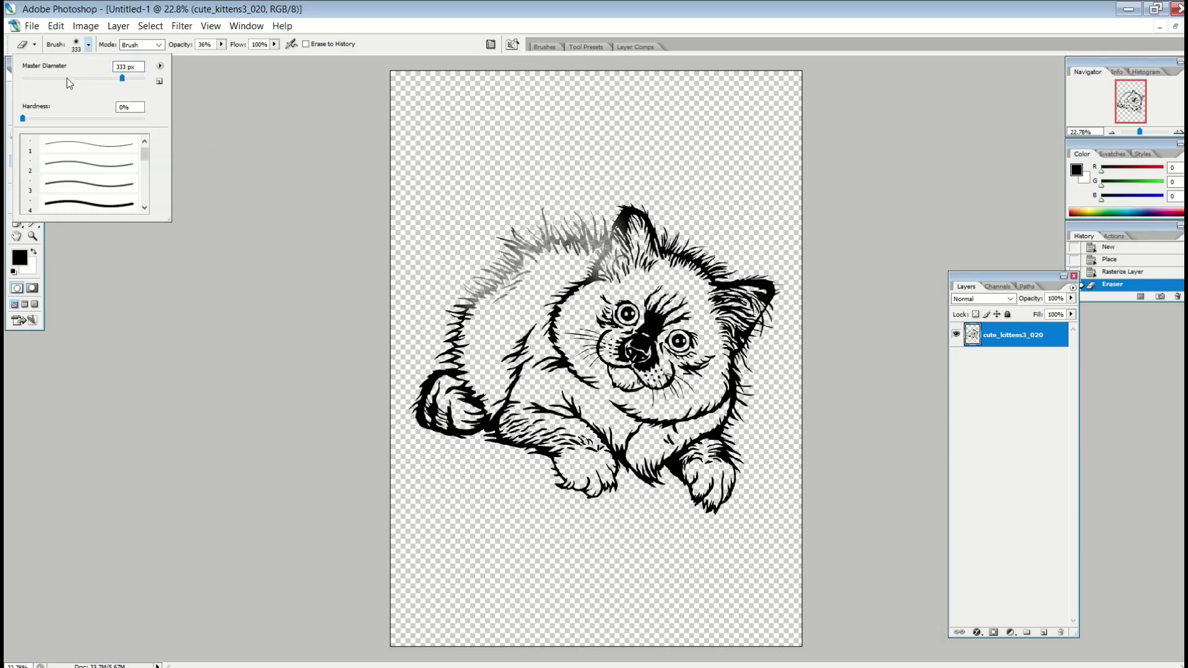
mouse_move(437, 277)
left_mouse_down()
mouse_move(507, 268)
mouse_move(495, 272)
left_mouse_up()
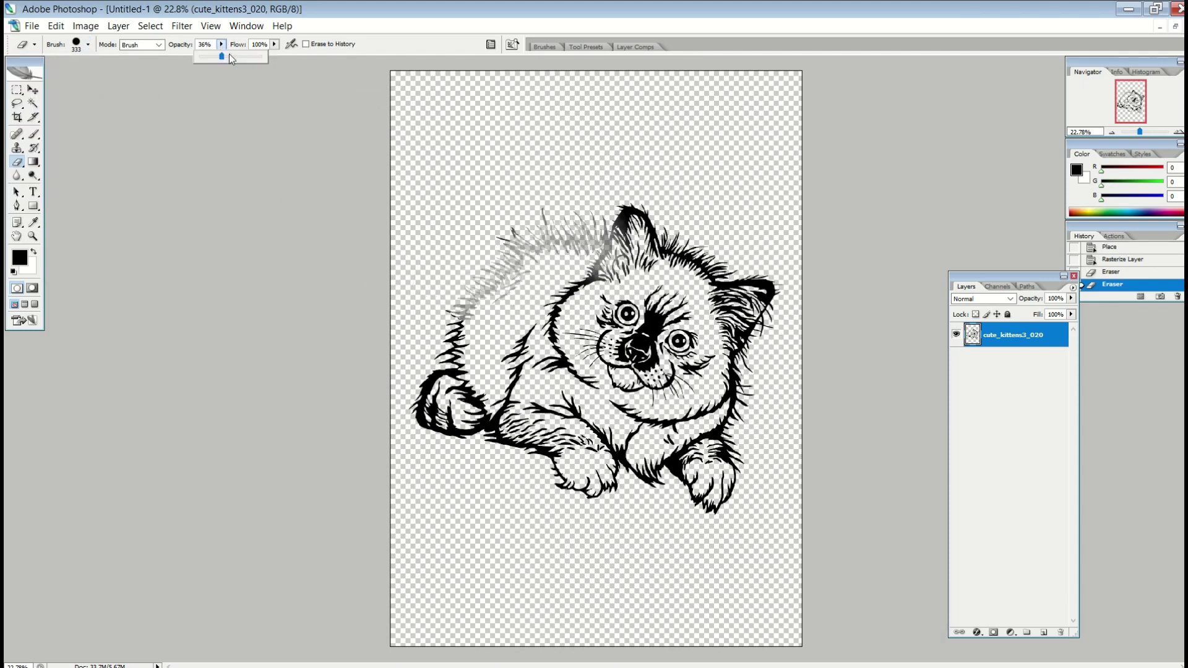
Set the eraser opacity to 100% and erase the kitten's whole back outline between the ear and the tail.
left_click_drag(221, 57, 263, 57)
mouse_move(526, 238)
left_mouse_down()
mouse_move(538, 247)
mouse_move(464, 288)
mouse_move(449, 344)
left_mouse_up()
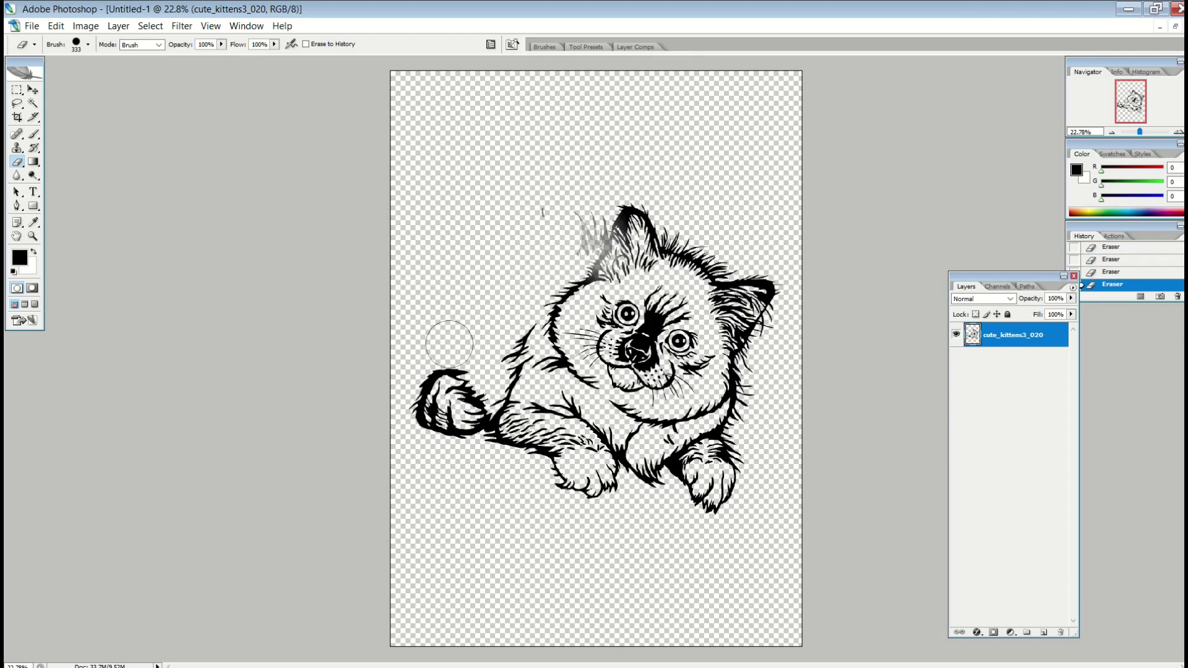
mouse_move(545, 266)
left_mouse_down()
mouse_move(591, 238)
mouse_move(506, 202)
mouse_move(578, 210)
mouse_move(536, 221)
left_mouse_up()
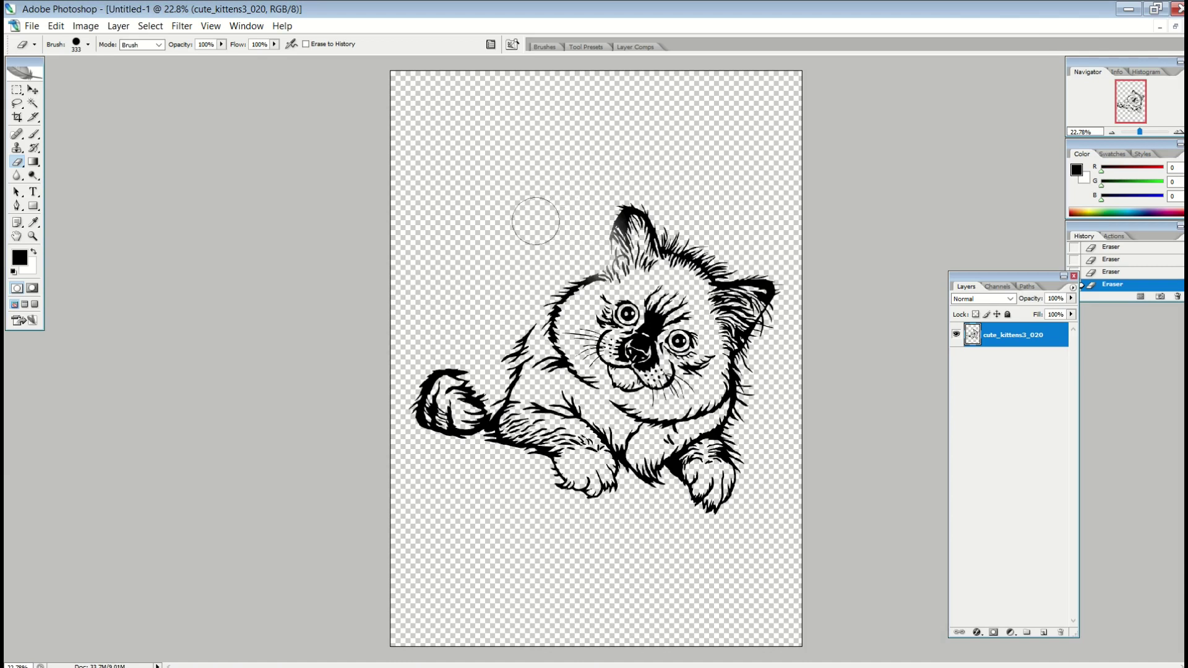
left_click(33, 162)
left_click(87, 163)
left_click(23, 256)
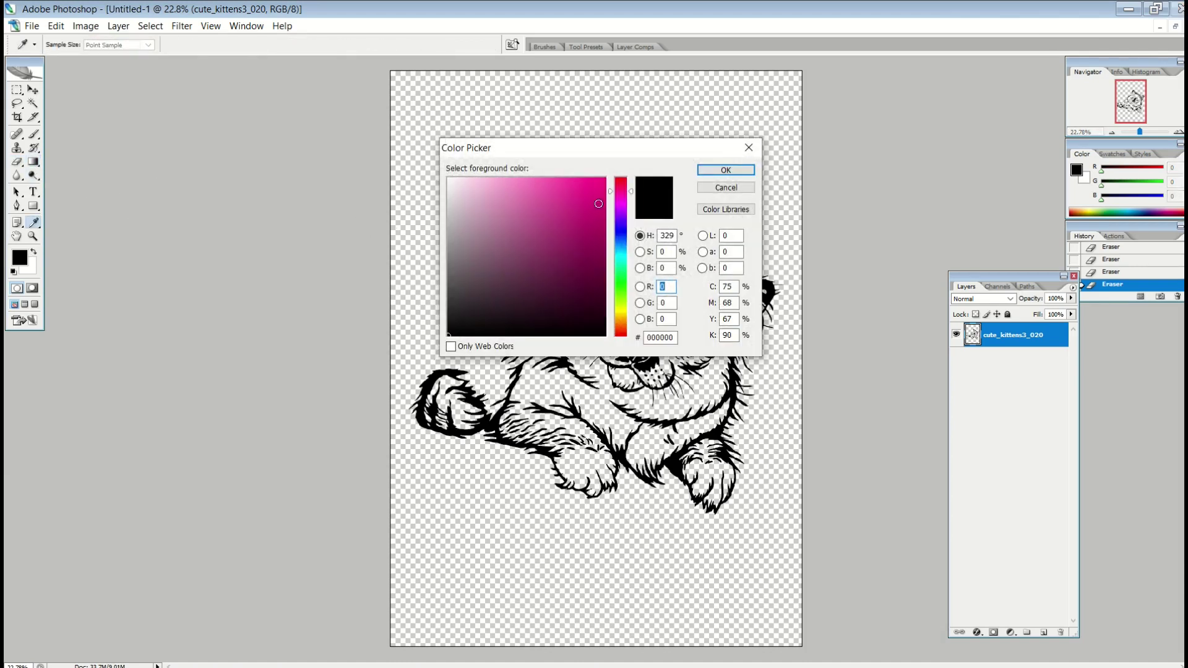
left_click(712, 173)
left_click(35, 164)
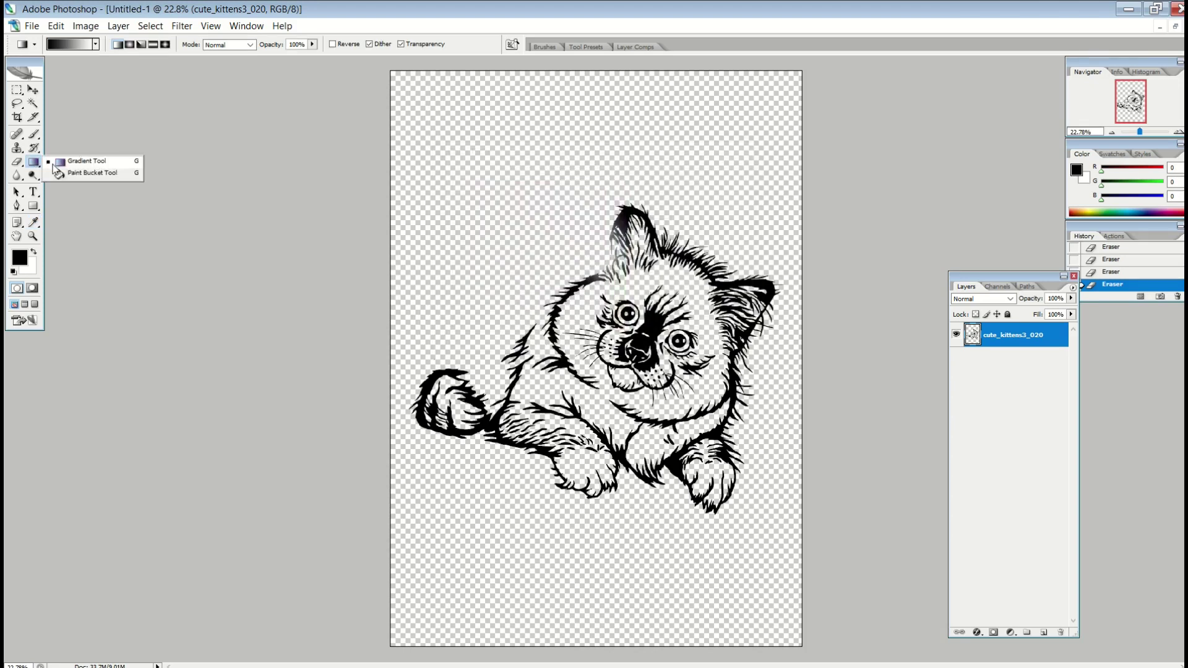
Draw a black rectangle over the kitten's upper back and ear with the Rectangle tool, and delete its shape layer.
left_click(33, 206)
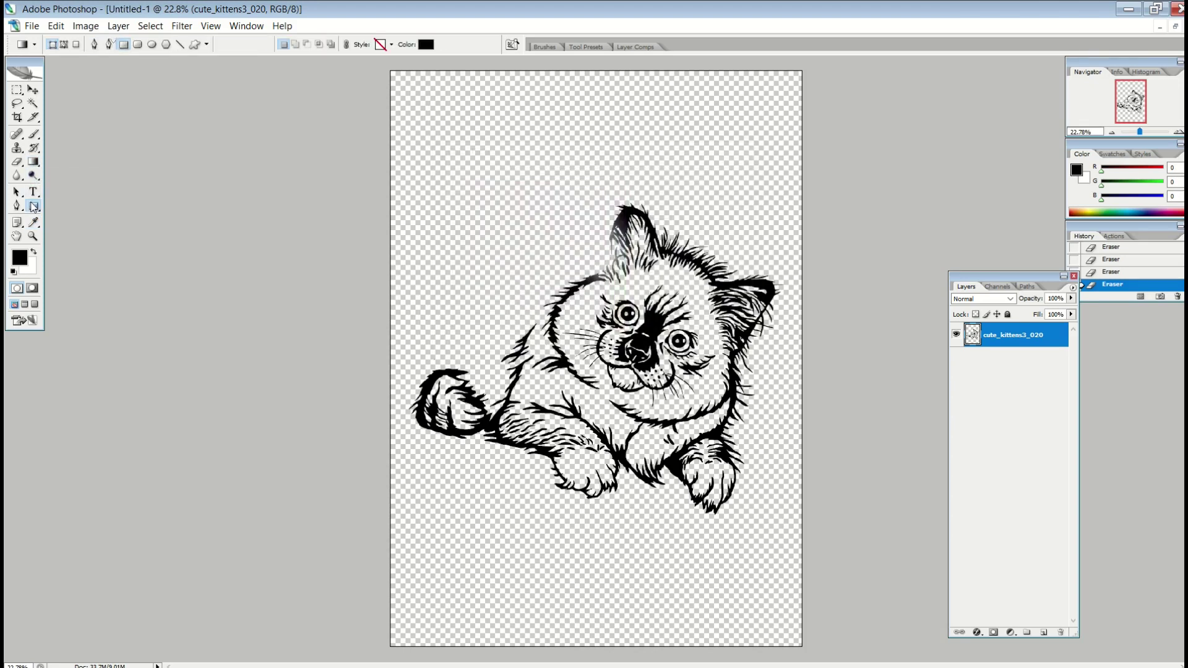
left_click(81, 206)
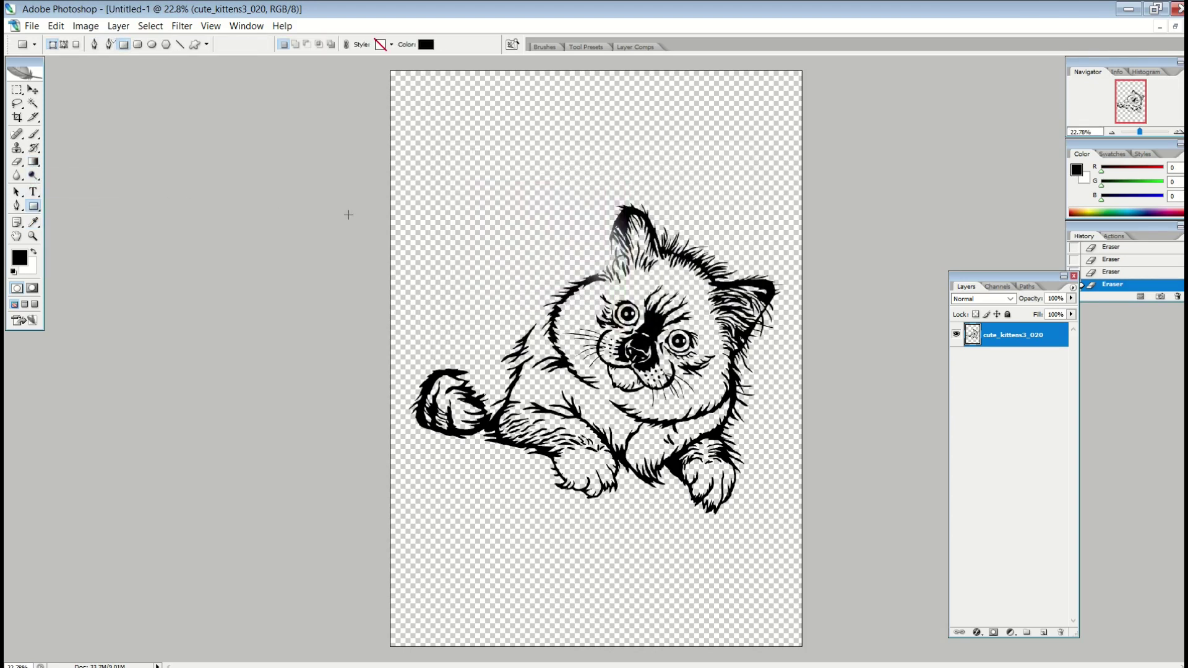
left_click(1043, 632)
left_click_drag(392, 159, 637, 297)
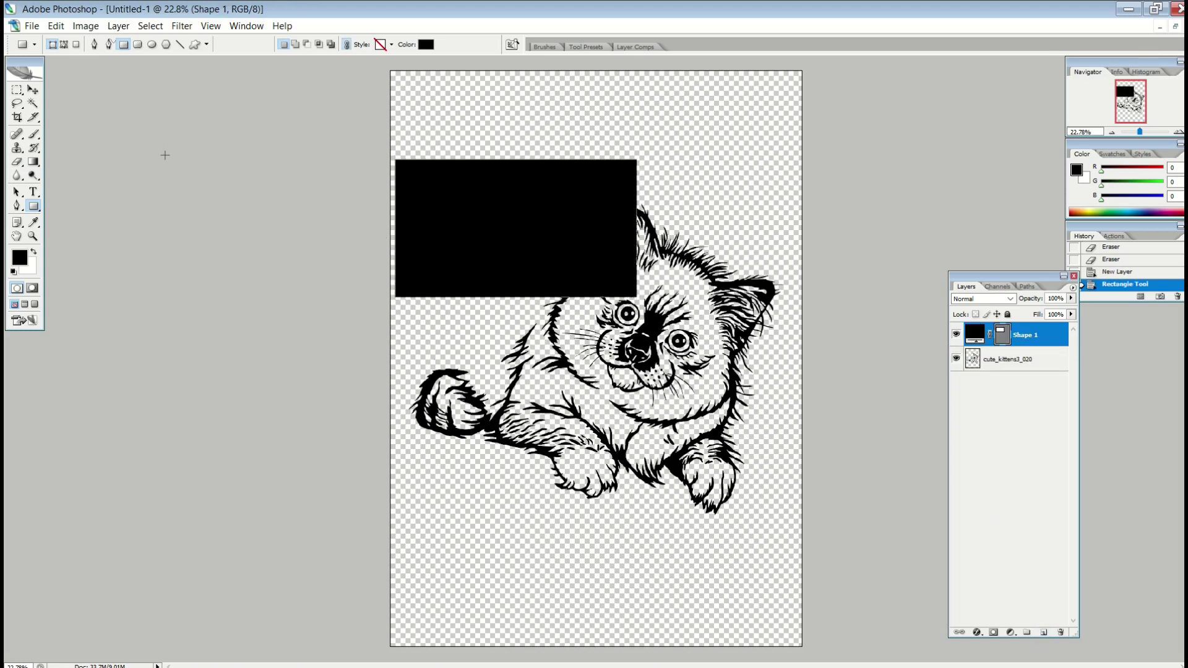
left_click(33, 90)
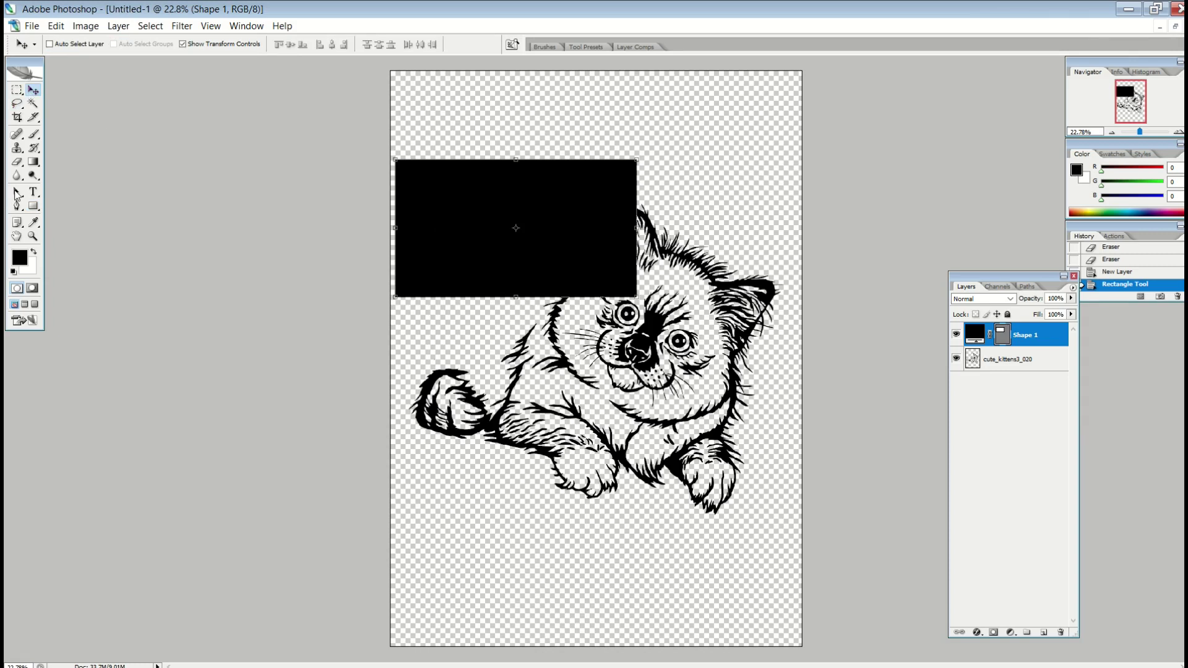
mouse_move(456, 273)
left_mouse_down()
mouse_move(480, 340)
mouse_move(456, 297)
mouse_move(457, 261)
left_mouse_up()
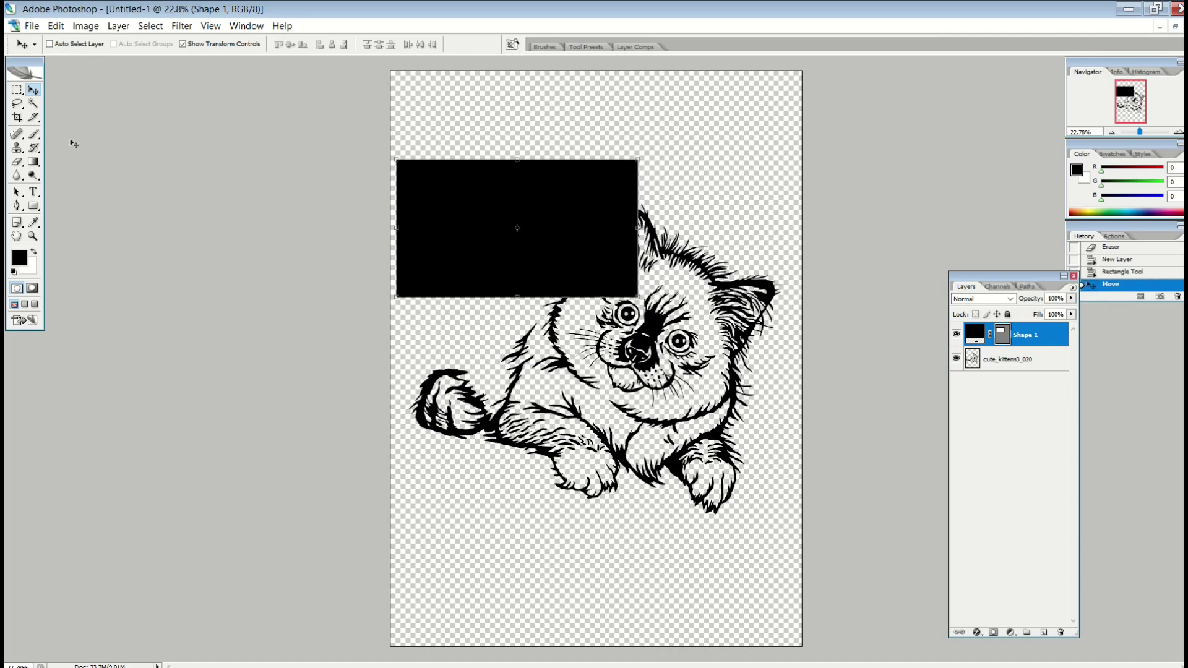
right_click(1013, 336)
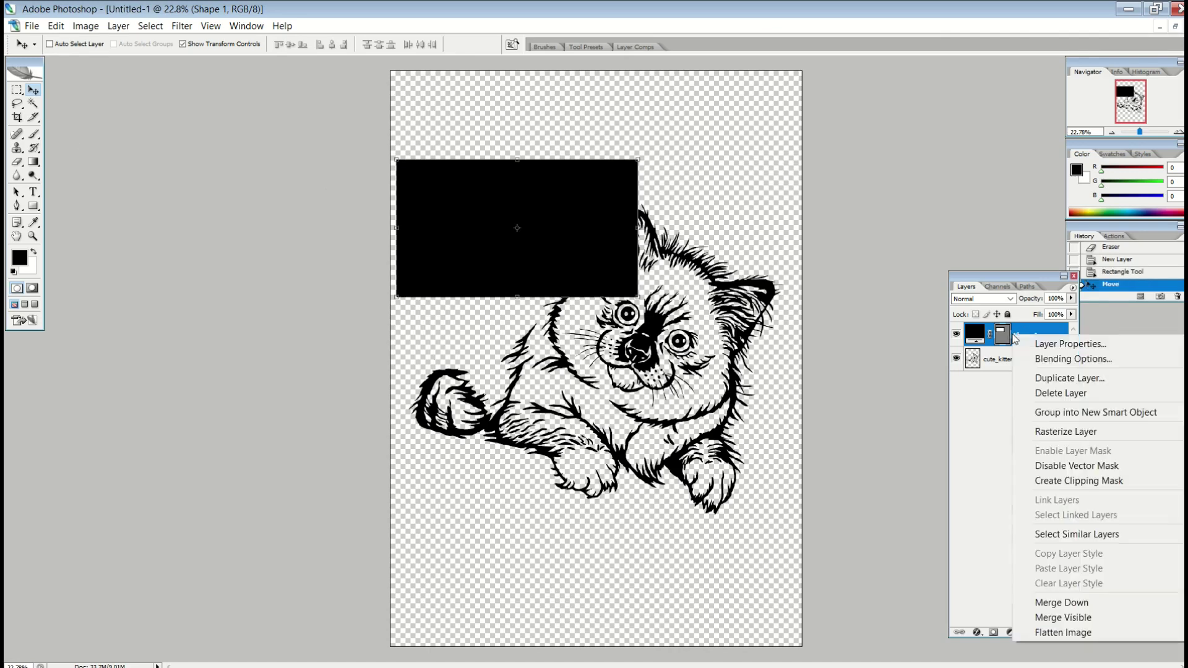
left_click(1039, 396)
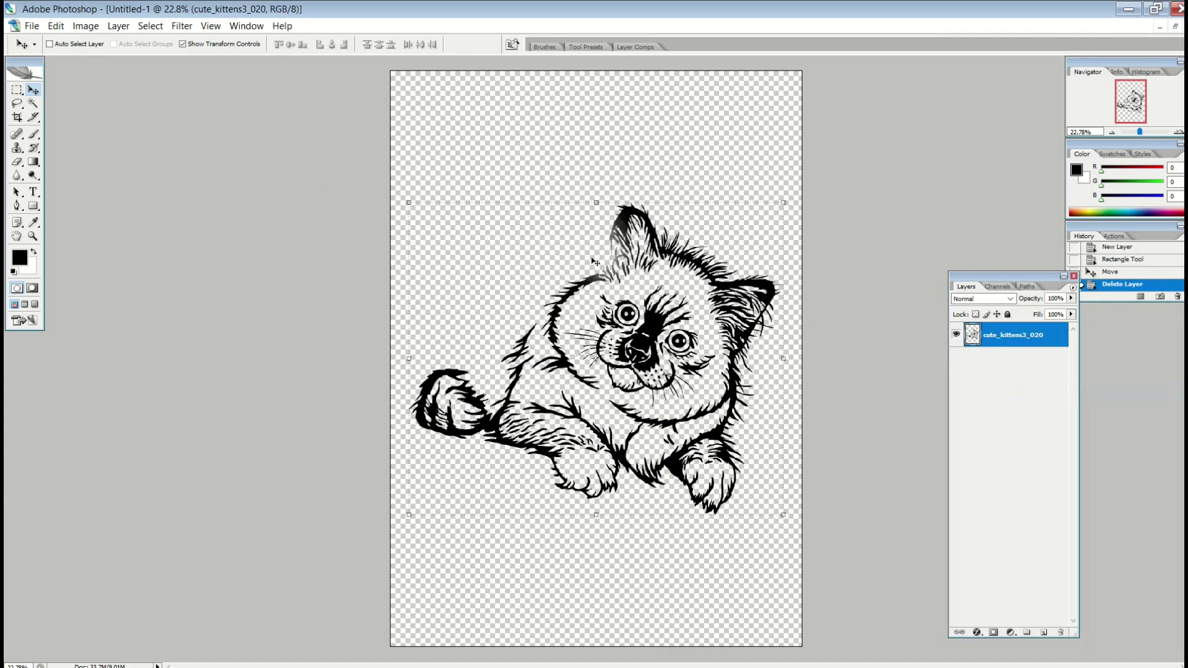
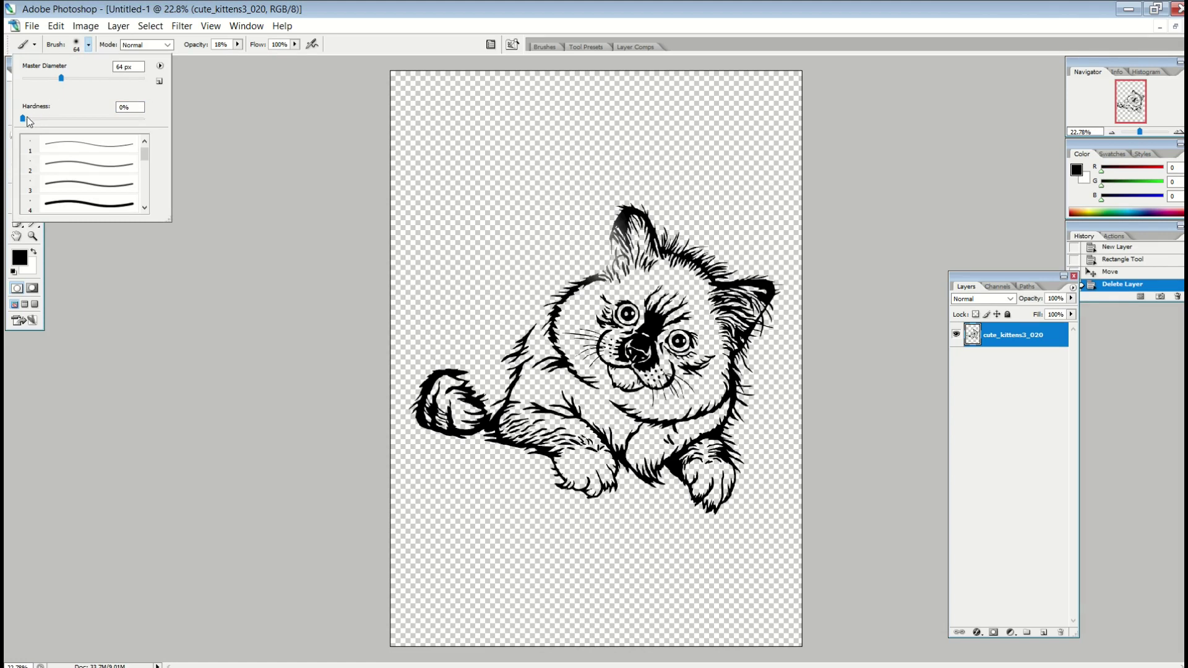
Paint thick black strokes and dots along the kitten's head and ear edge with a 100 px brush at 100% opacity.
left_click_drag(71, 77, 87, 77)
left_click(238, 43)
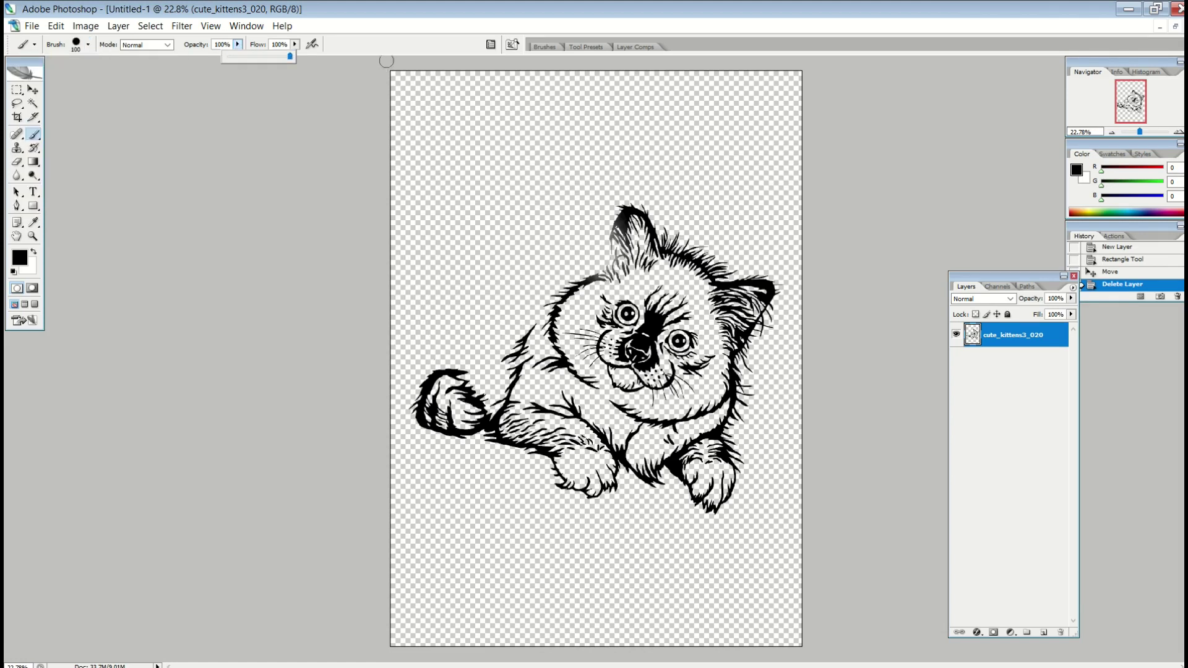
left_click(544, 318)
mouse_move(544, 318)
left_mouse_down()
mouse_move(527, 334)
mouse_move(544, 307)
mouse_move(609, 274)
mouse_move(620, 248)
mouse_move(560, 274)
left_mouse_up()
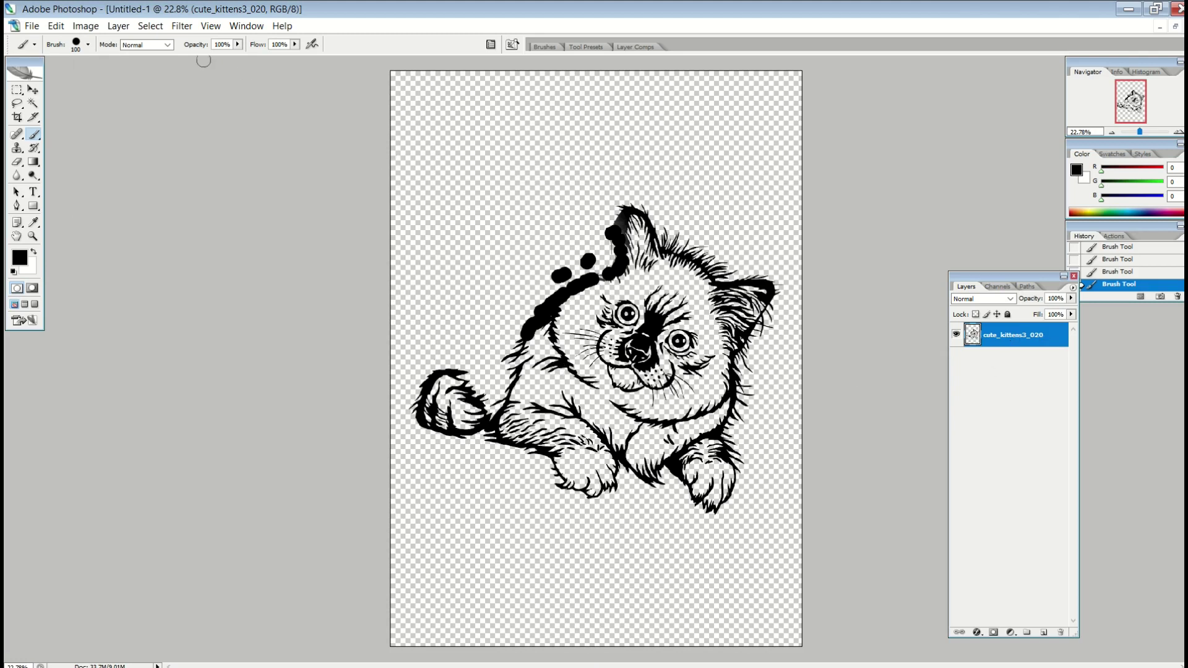
Create a second transparent RGB document from the Displate preset, 2900 by 4060 pixels at 300 pixels/inch.
left_click(31, 26)
left_click(42, 42)
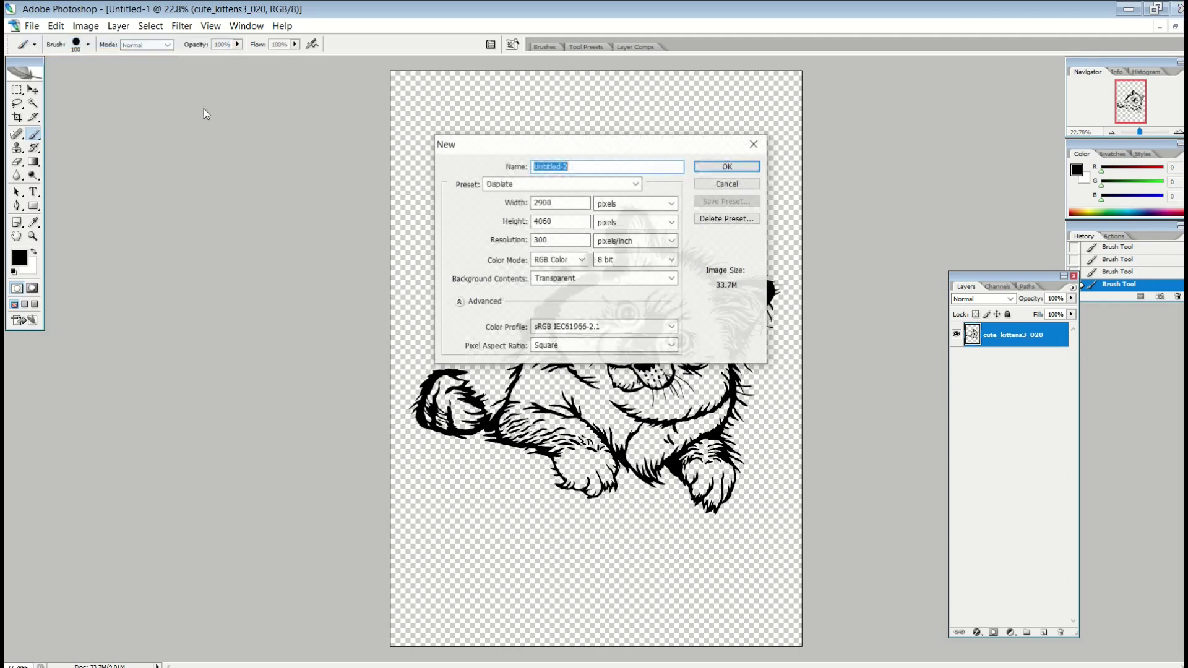
left_click(726, 167)
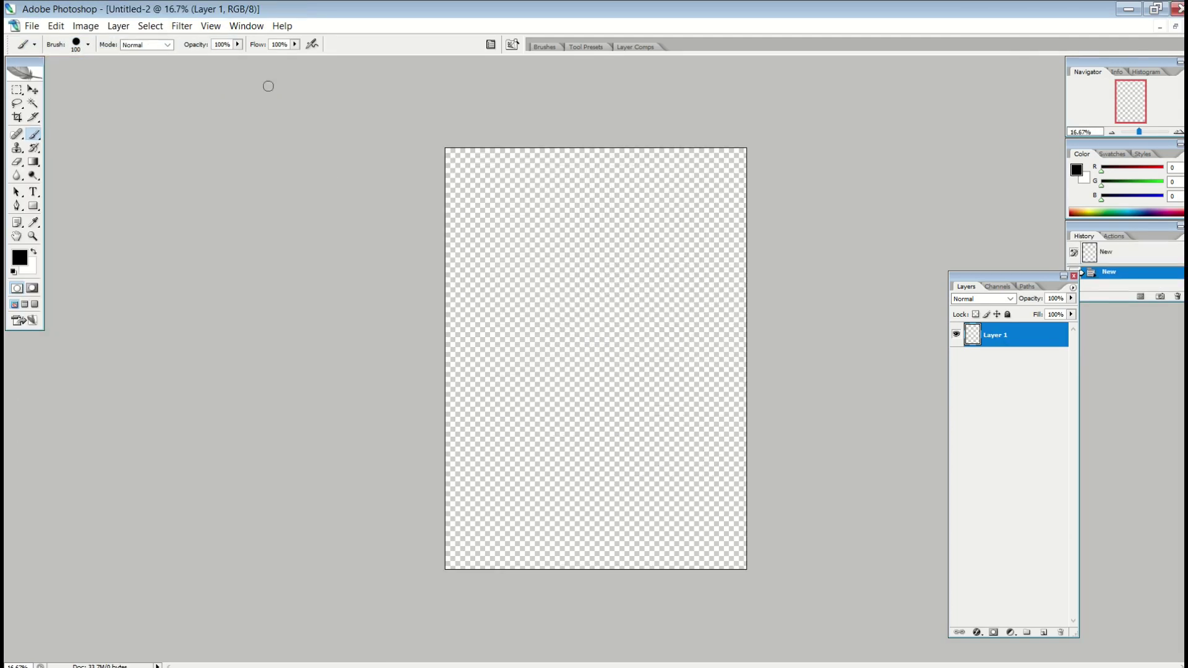
Place the cute_kittens3_020 graphic into the new document and add an empty layer above it.
left_click(31, 26)
left_click(48, 257)
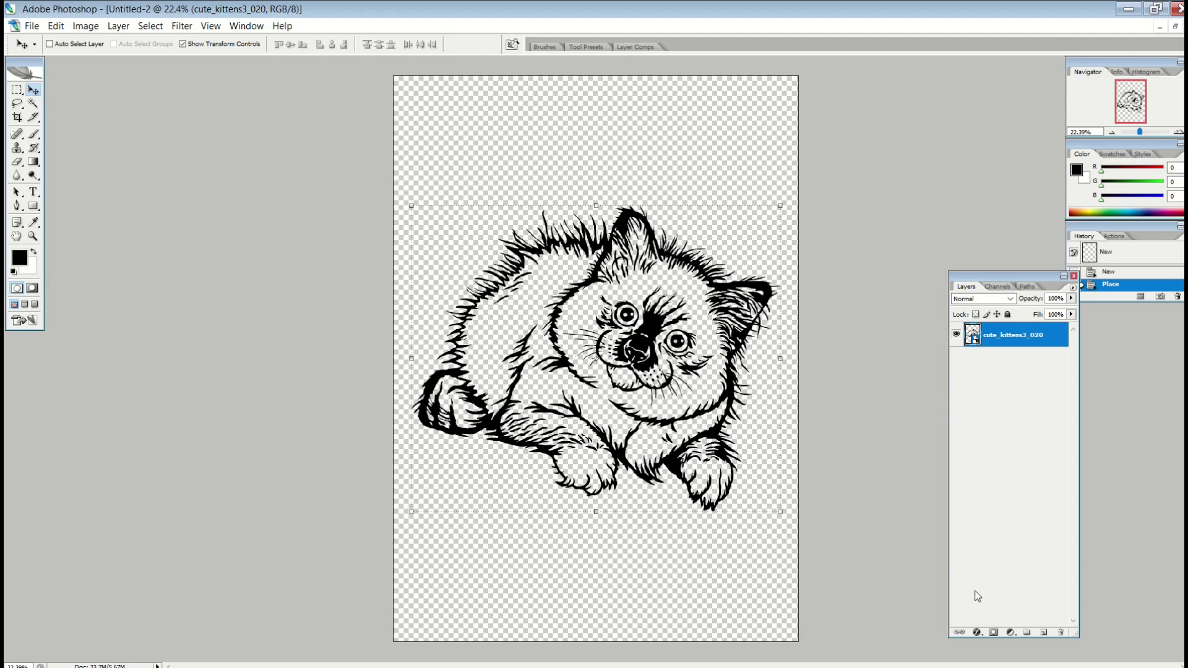
left_click(1041, 630)
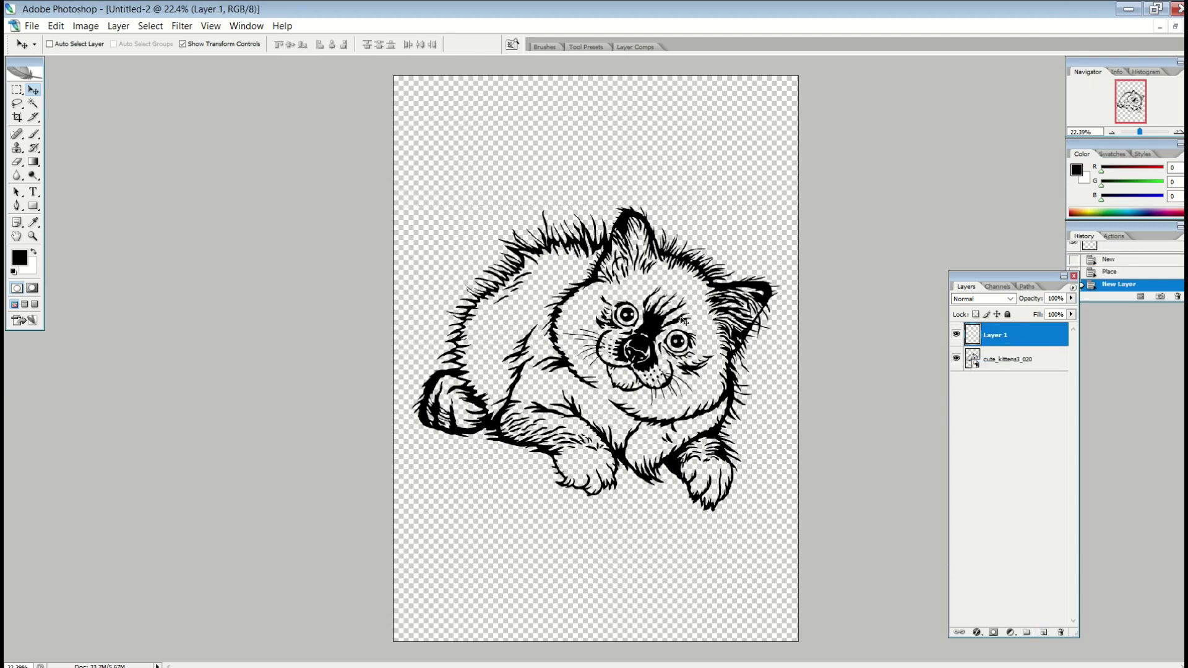
Paint long black fur strokes rising from the kitten's back on the empty layer with a 32 px brush.
left_click_drag(33, 134, 69, 137)
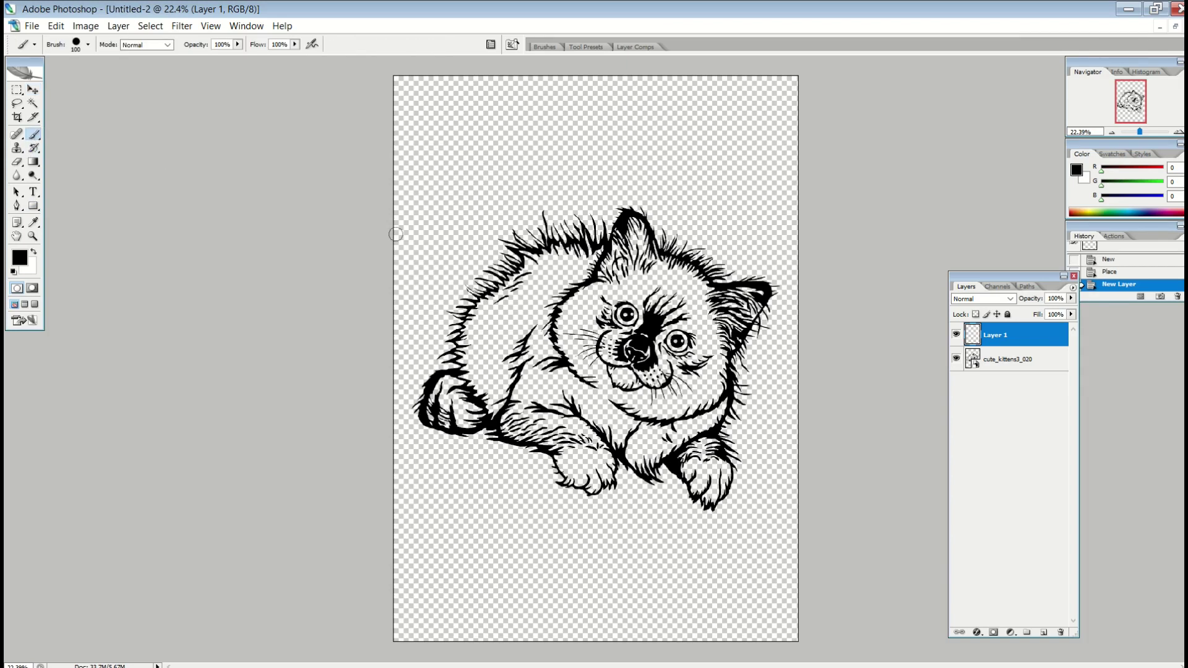
left_click(209, 26)
left_click(235, 159)
scroll(473, 308, "up", 3)
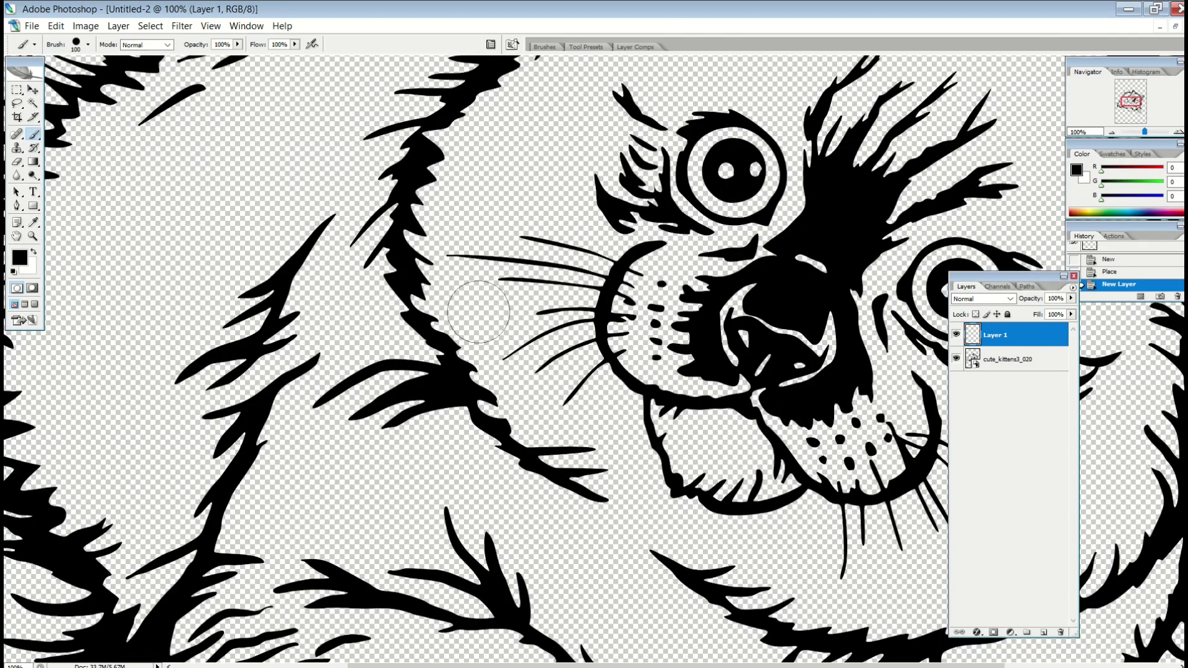
scroll(473, 307, "up", 8)
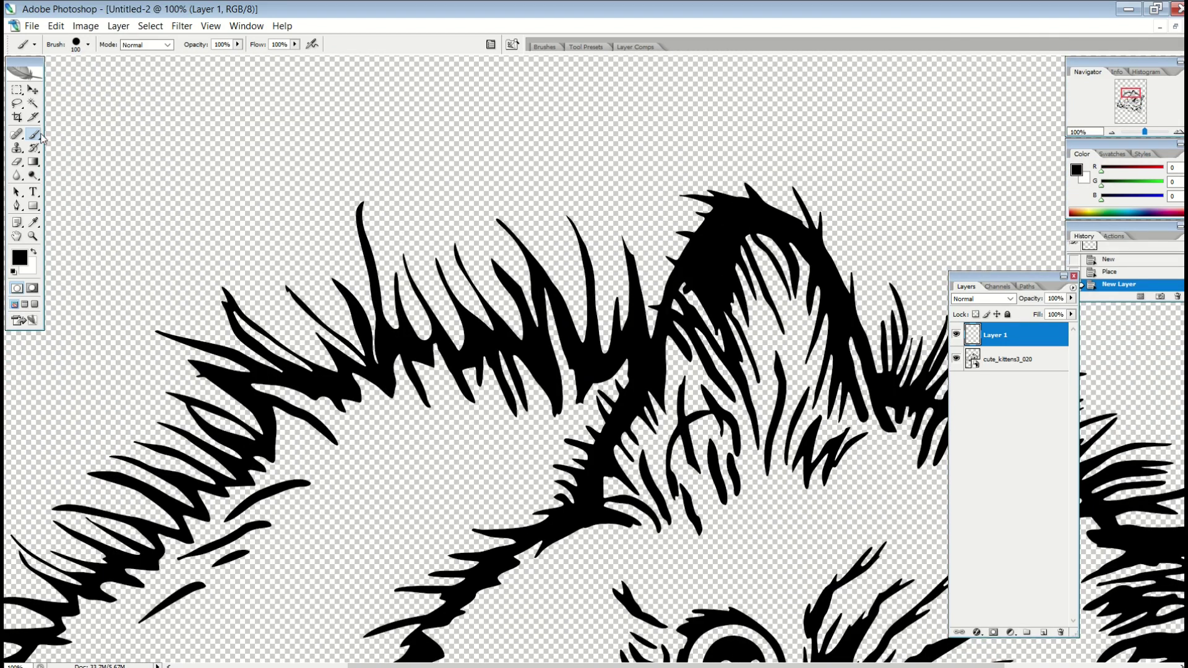
left_click(88, 44)
left_click_drag(52, 78, 41, 79)
left_click_drag(380, 325, 353, 184)
left_click_drag(354, 321, 265, 152)
left_click_drag(316, 323, 175, 151)
left_click_drag(260, 331, 94, 150)
left_click_drag(184, 336, 49, 291)
left_click_drag(401, 312, 387, 143)
mouse_move(427, 296)
left_mouse_down()
mouse_move(432, 165)
mouse_move(456, 125)
mouse_move(444, 229)
mouse_move(525, 97)
left_mouse_up()
left_click_drag(483, 288, 559, 117)
left_click_drag(523, 249, 614, 94)
Fit the whole image on screen and toggle Layer 1's visibility to compare the kitten with and without the painted fur.
left_click(211, 25)
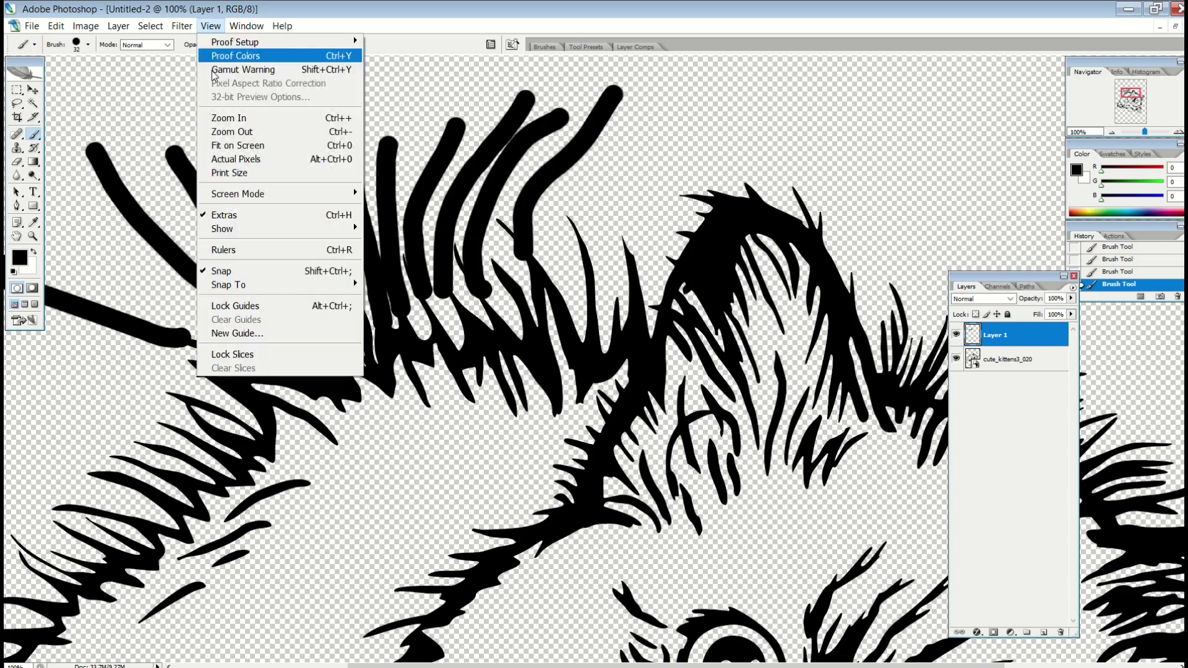
left_click(223, 147)
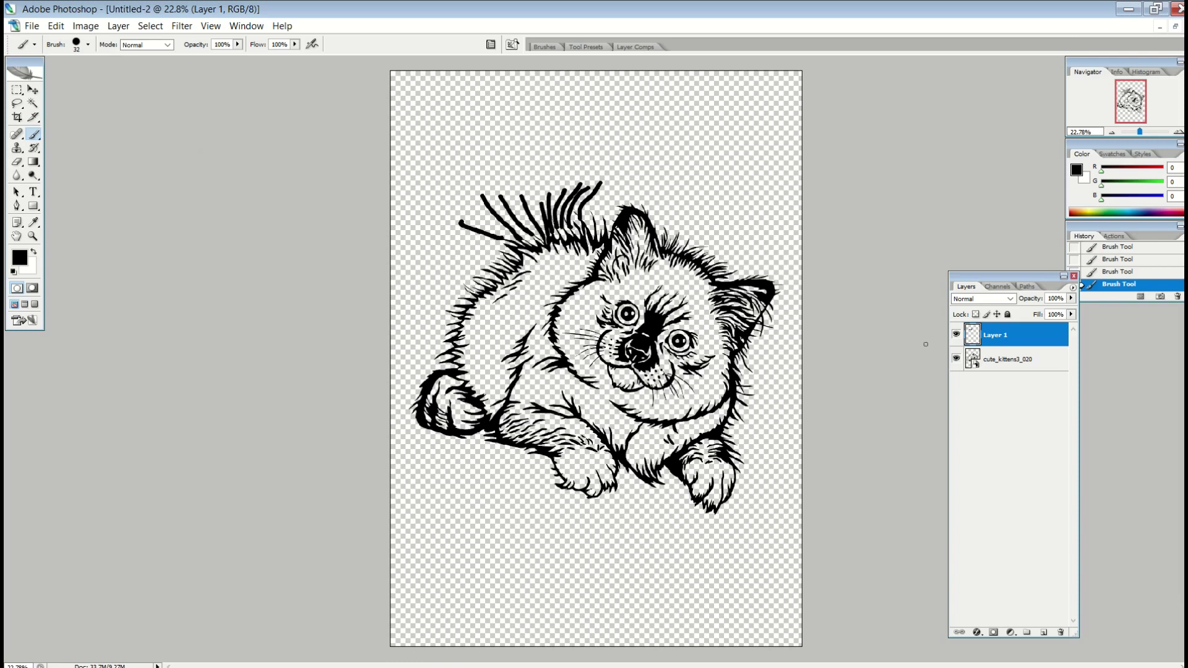
left_click(956, 337)
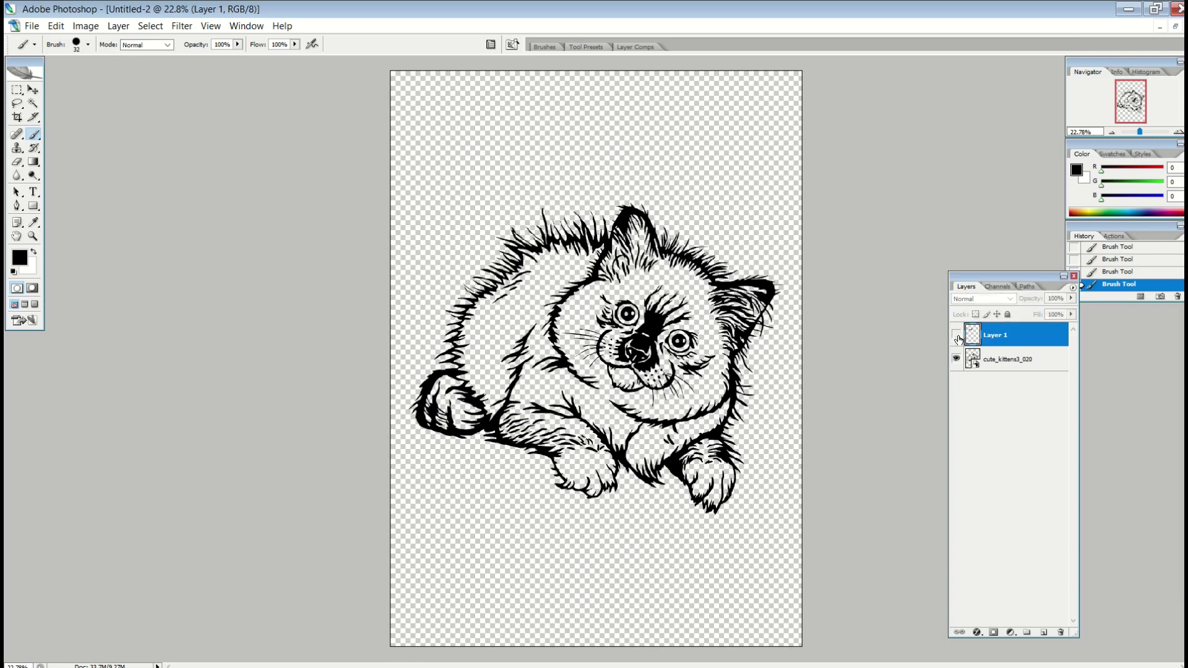
left_click(956, 336)
left_click(956, 336)
left_click(957, 336)
left_click(956, 336)
left_click(956, 336)
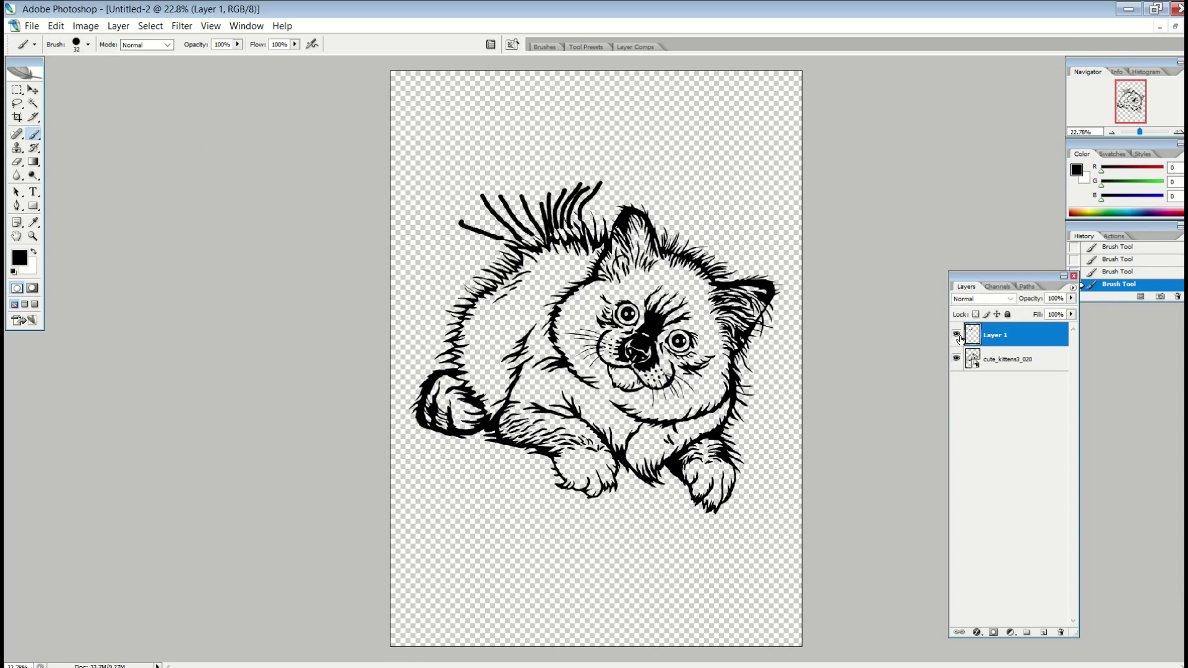
left_click(31, 26)
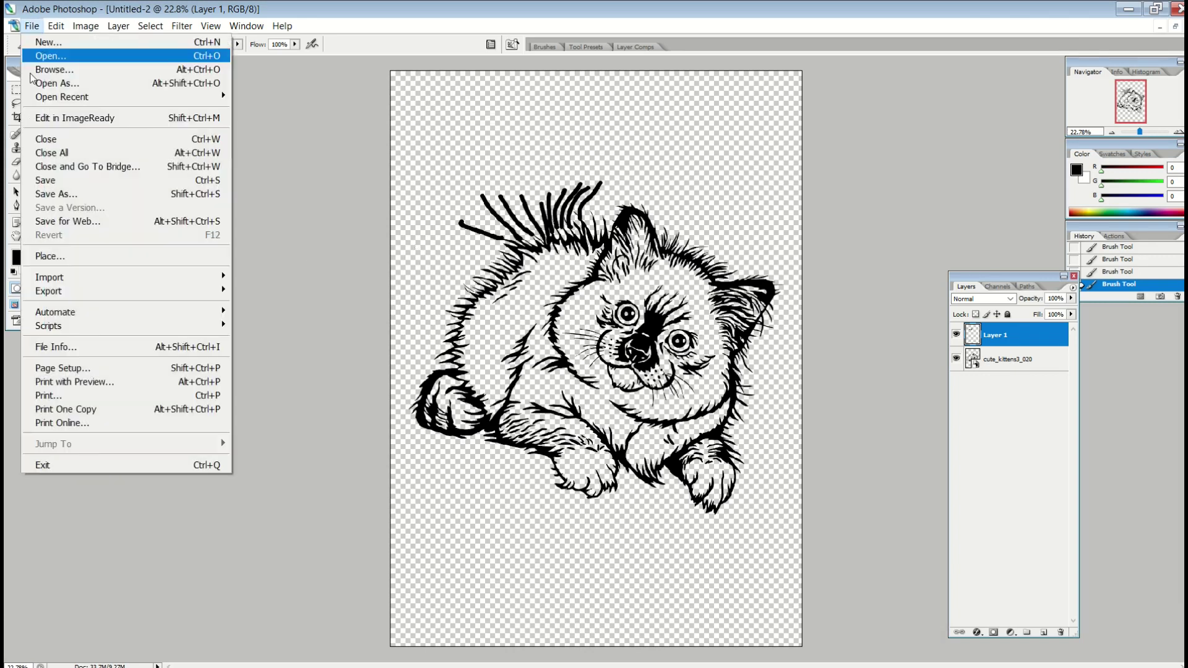
left_click(38, 28)
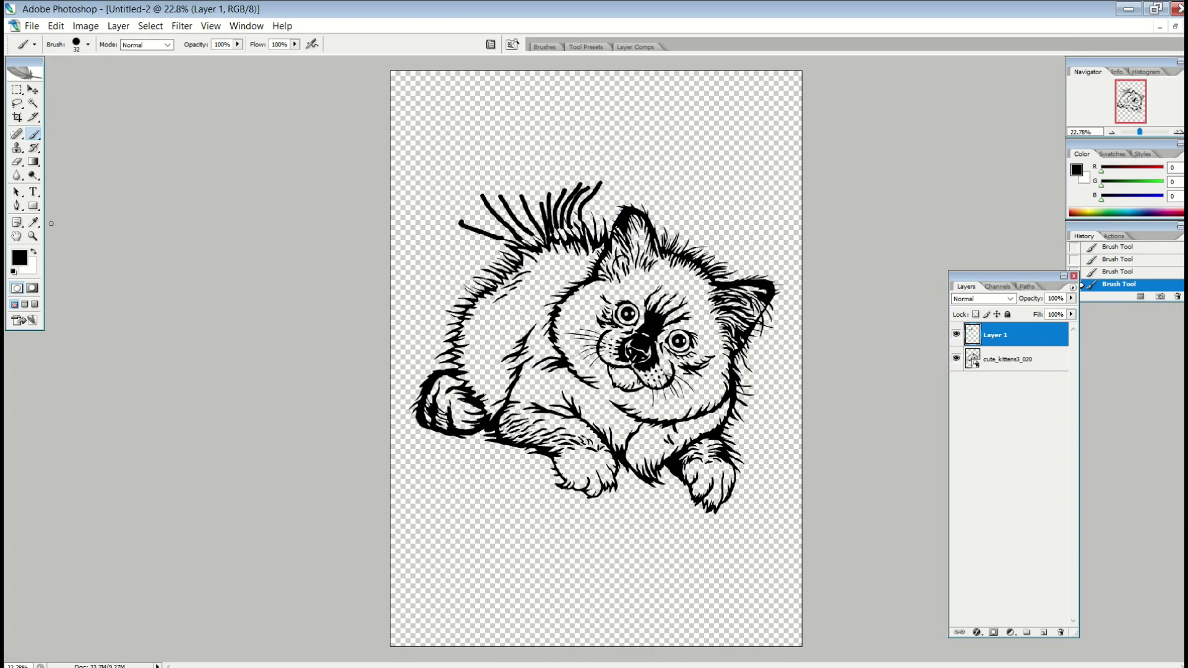
Set the foreground color to yellow, RGB 255, 210, 0.
left_click(19, 257)
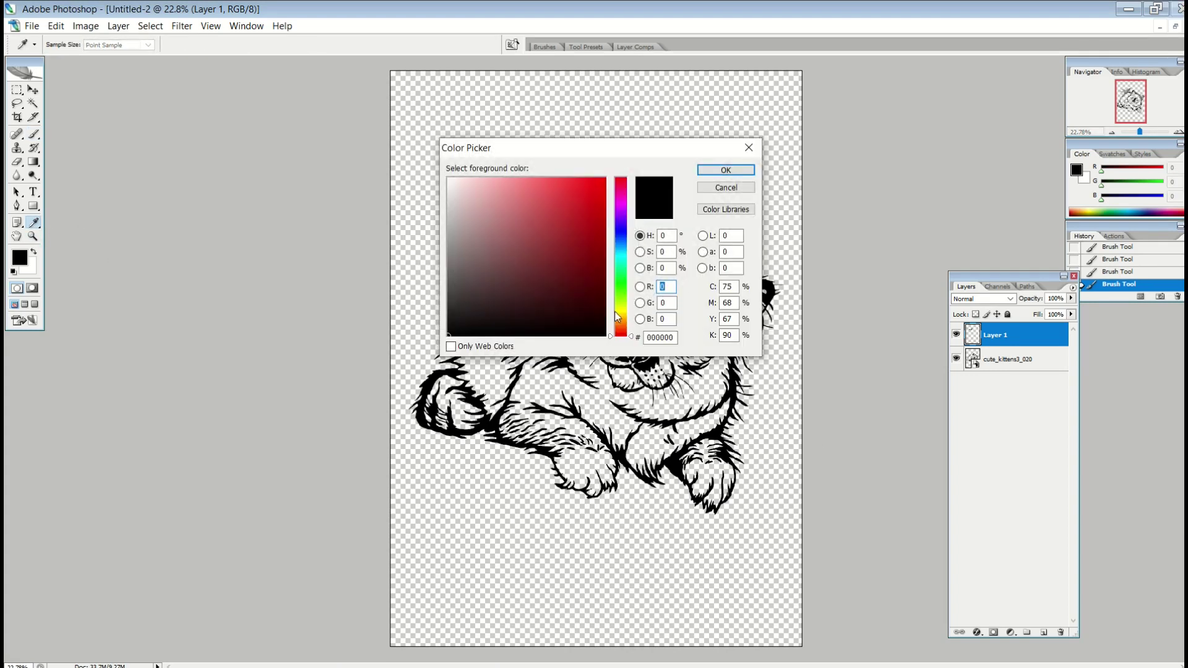
left_click(617, 314)
left_click(604, 179)
left_click(726, 170)
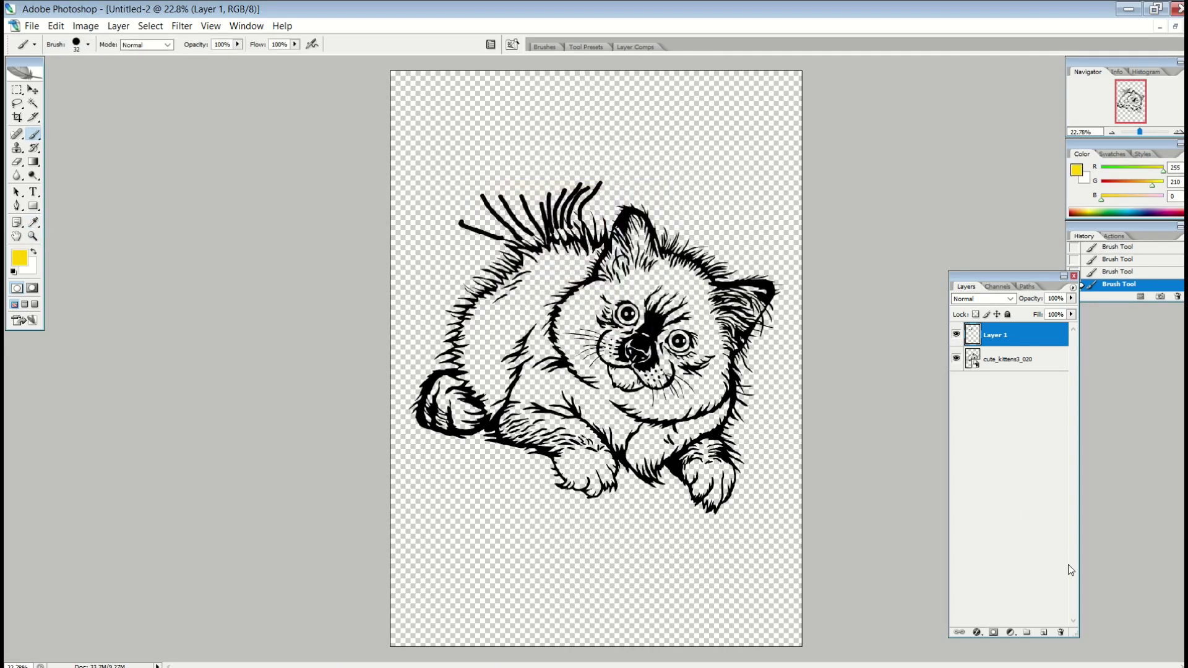
Add a new layer and draw a small yellow circle beside the kitten's left eye with the Ellipse tool.
left_click(1044, 633)
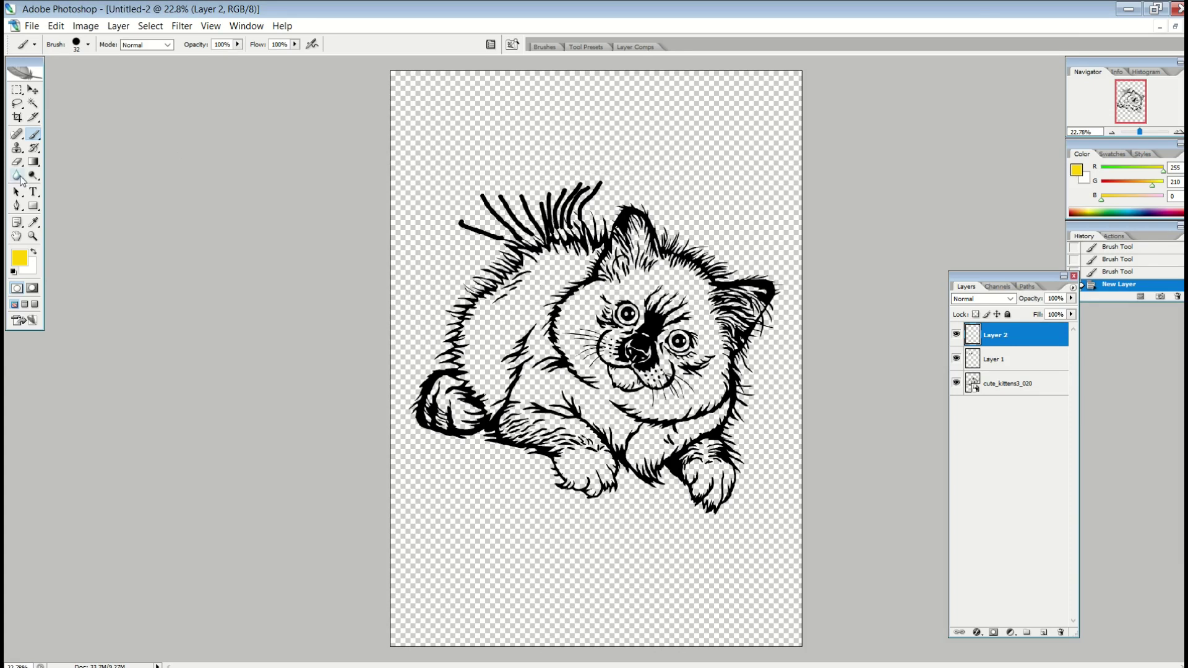
left_click_drag(34, 205, 79, 228)
left_click_drag(582, 293, 610, 320)
left_click(31, 92)
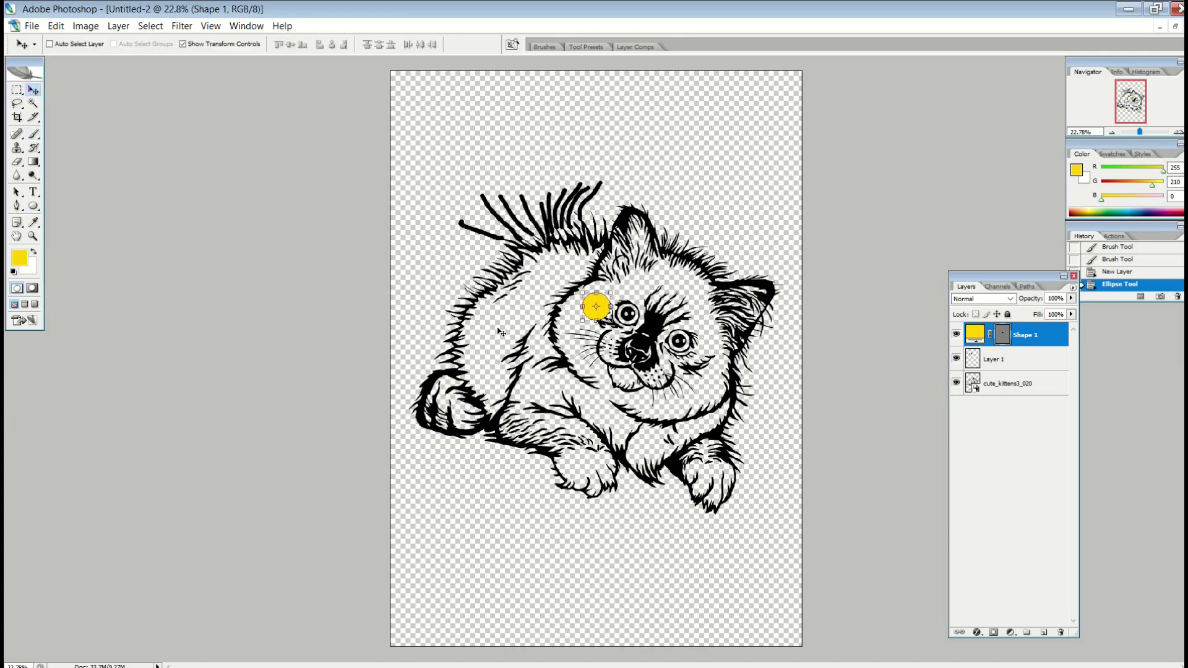
Move the yellow circle over the kitten's left eye and lower its layer opacity to 55%.
left_click_drag(592, 319, 621, 326)
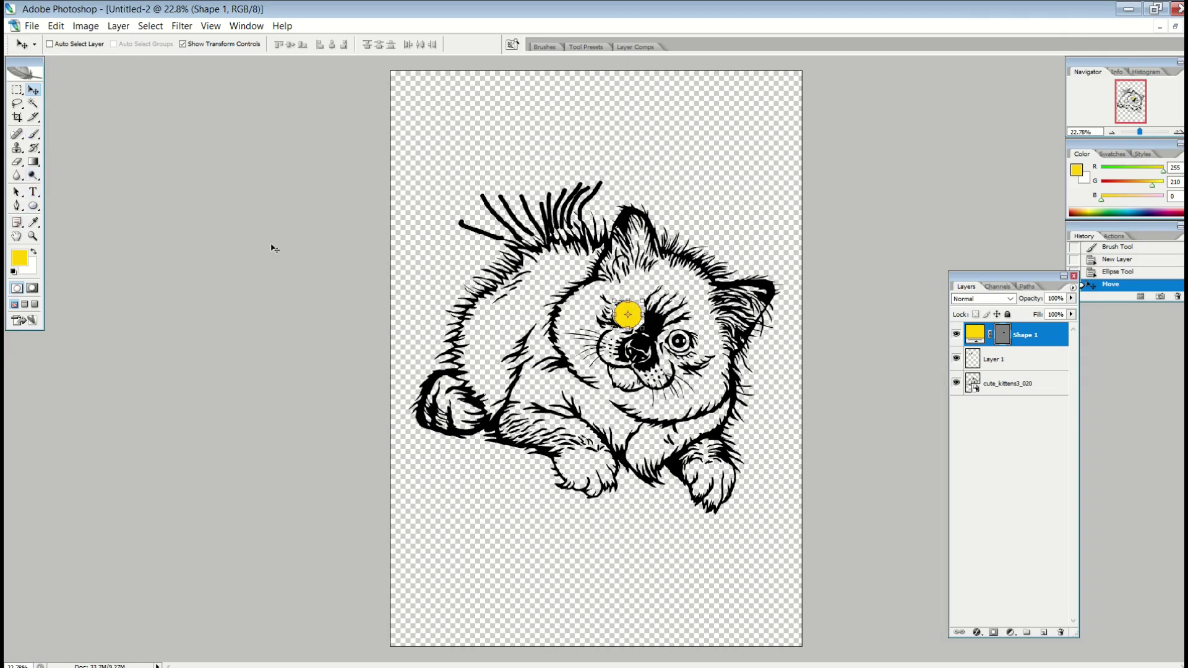
left_click(1070, 298)
mouse_move(1034, 310)
left_mouse_down()
mouse_move(1022, 316)
mouse_move(1043, 311)
left_mouse_up()
left_click(23, 99)
left_click(19, 91)
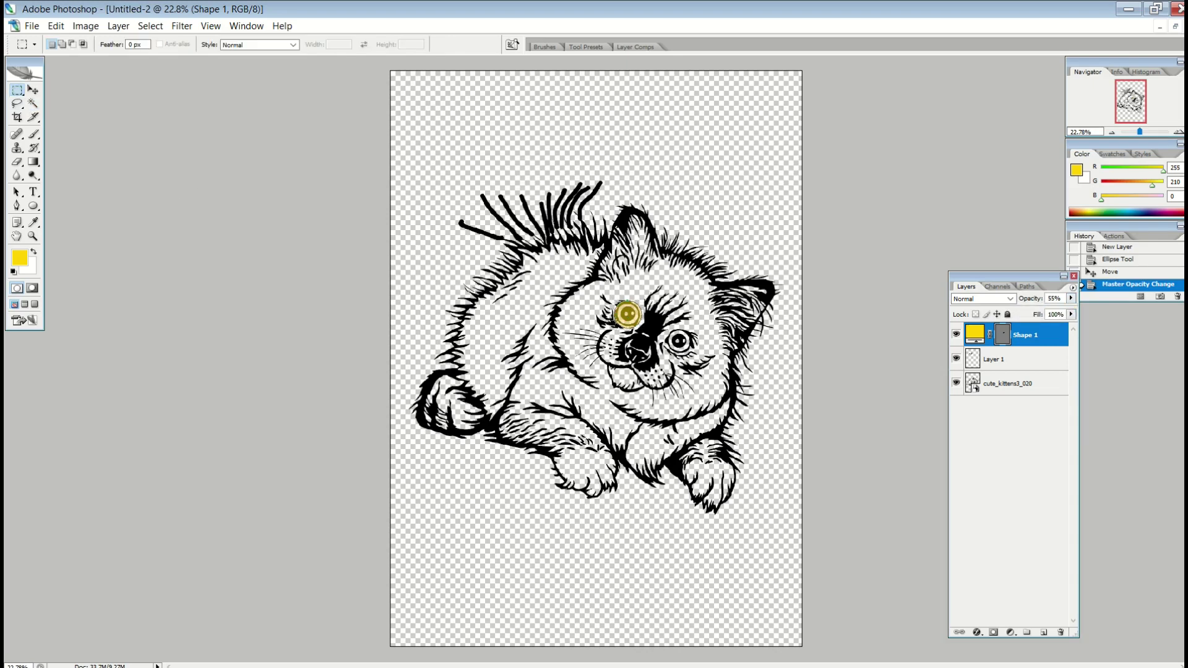
Toggle the yellow circle layer's visibility and reorder it beneath Layer 1.
left_click(956, 335)
left_click(956, 334)
left_click_drag(1018, 340, 1018, 371)
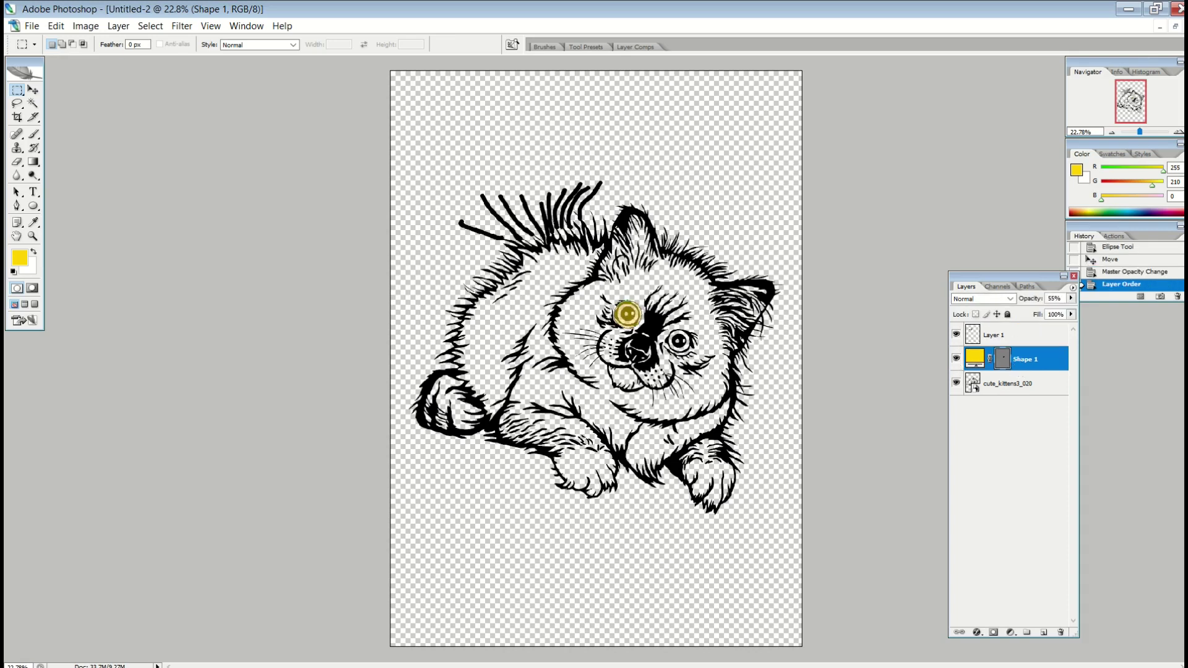
Select Layer 1 together with Shape 1 and delete both layers.
left_click(1008, 337, "shift")
right_click(1014, 337)
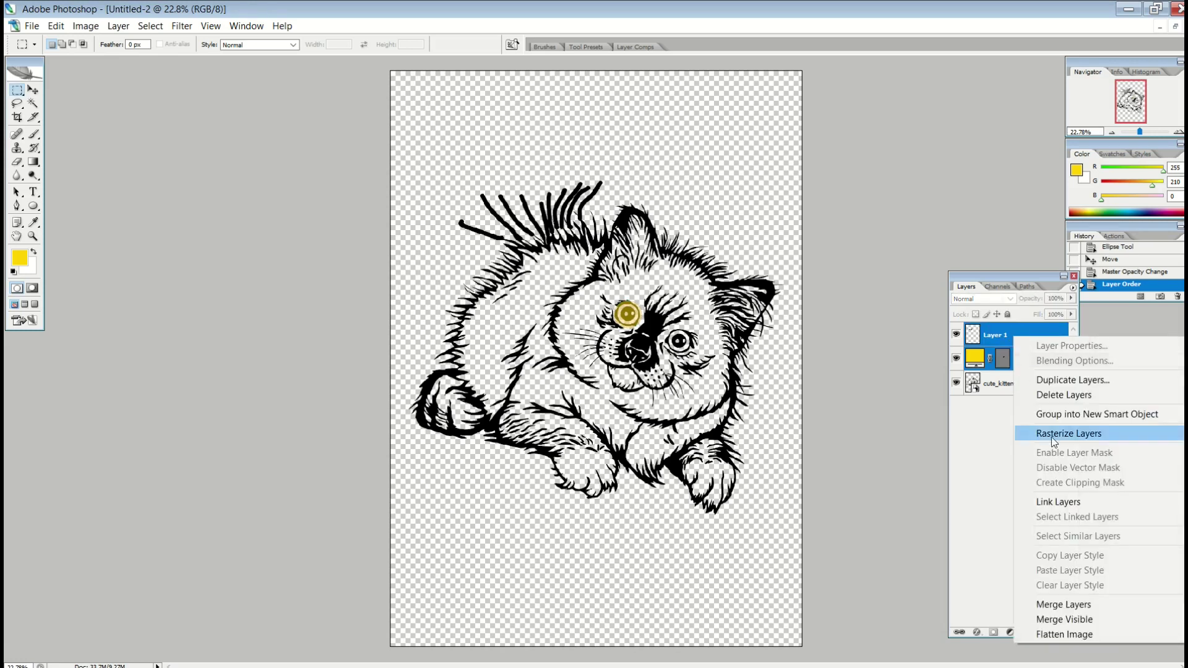
left_click(1064, 396)
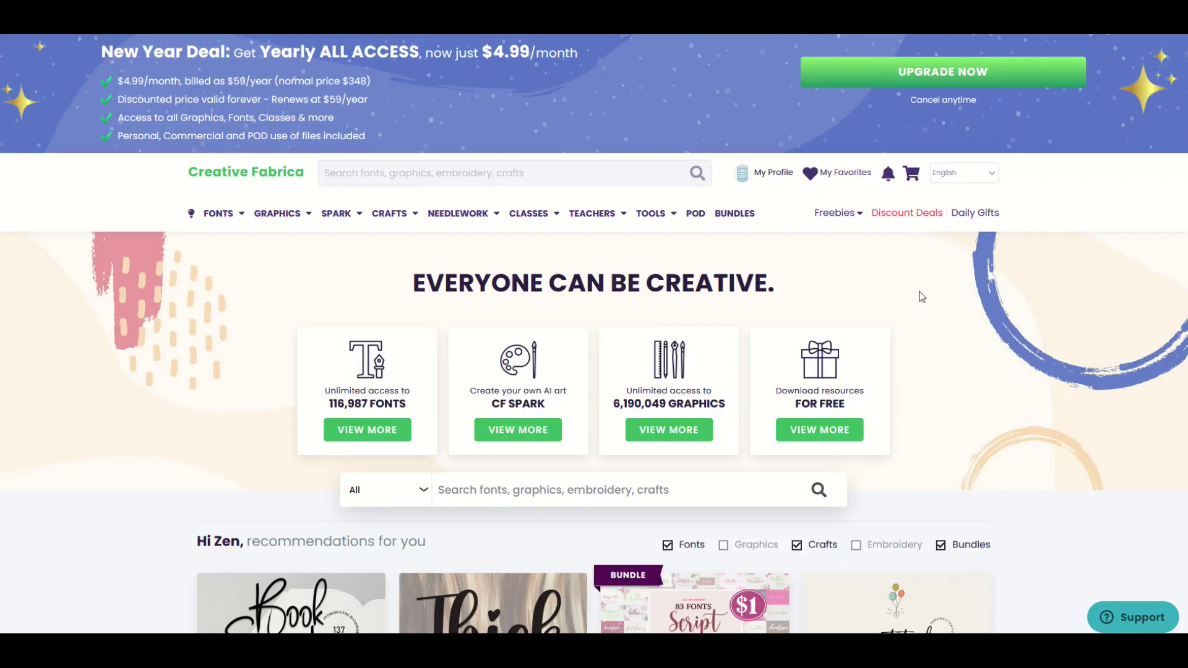
Switch to the Creative Fabrica home page and browse the recommended fonts and bundles.
scroll(919, 297, "down", 8)
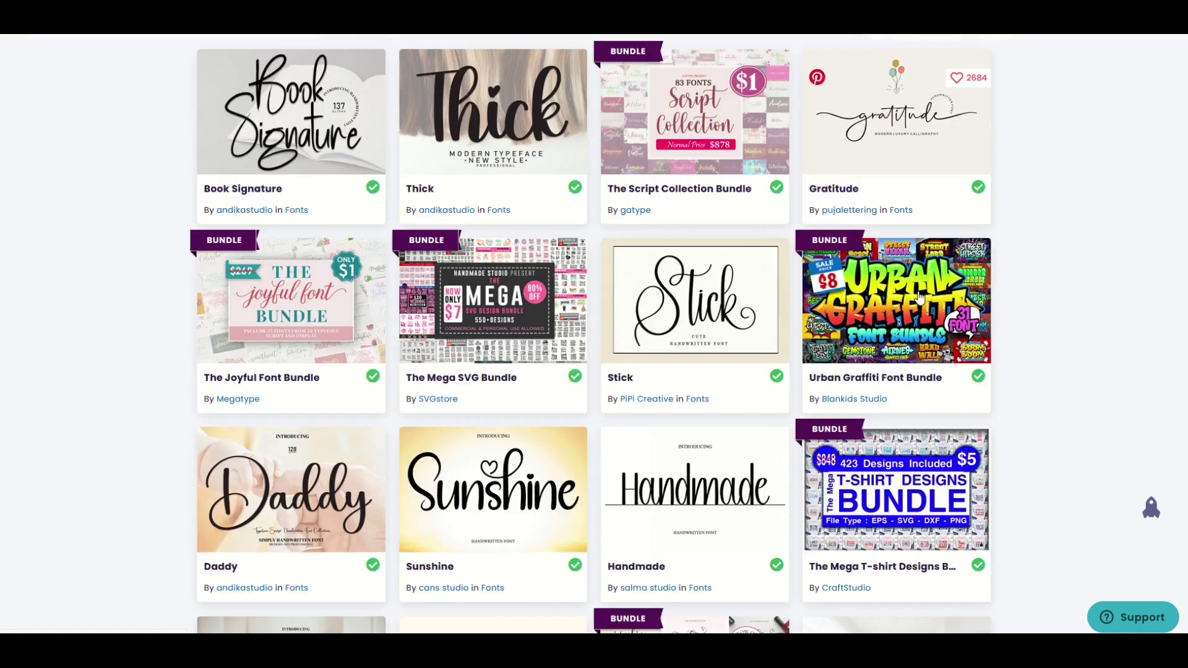
scroll(917, 298, "down", 10)
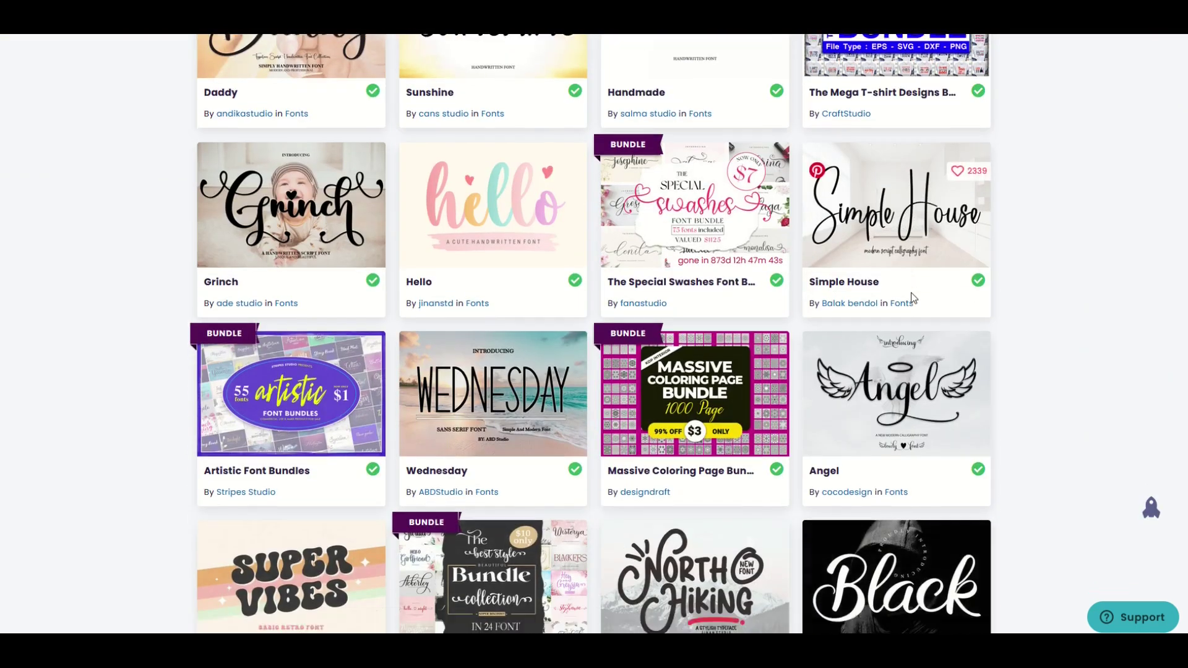
scroll(910, 301, "up", 7)
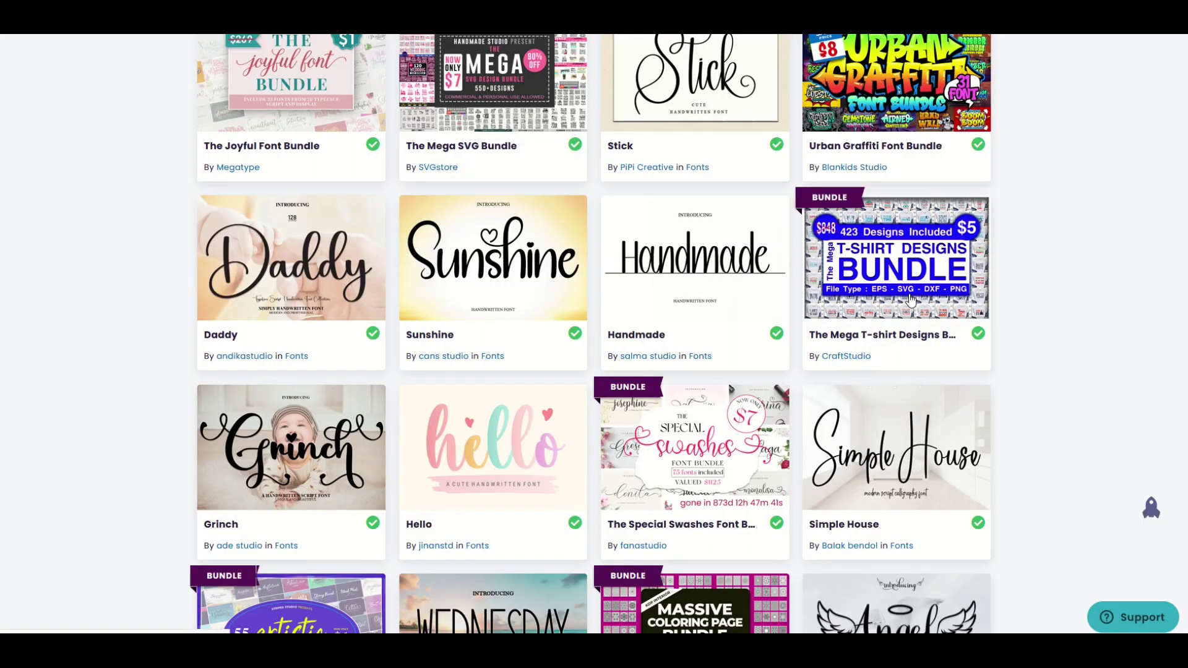
scroll(910, 300, "up", 5)
scroll(909, 299, "up", 6)
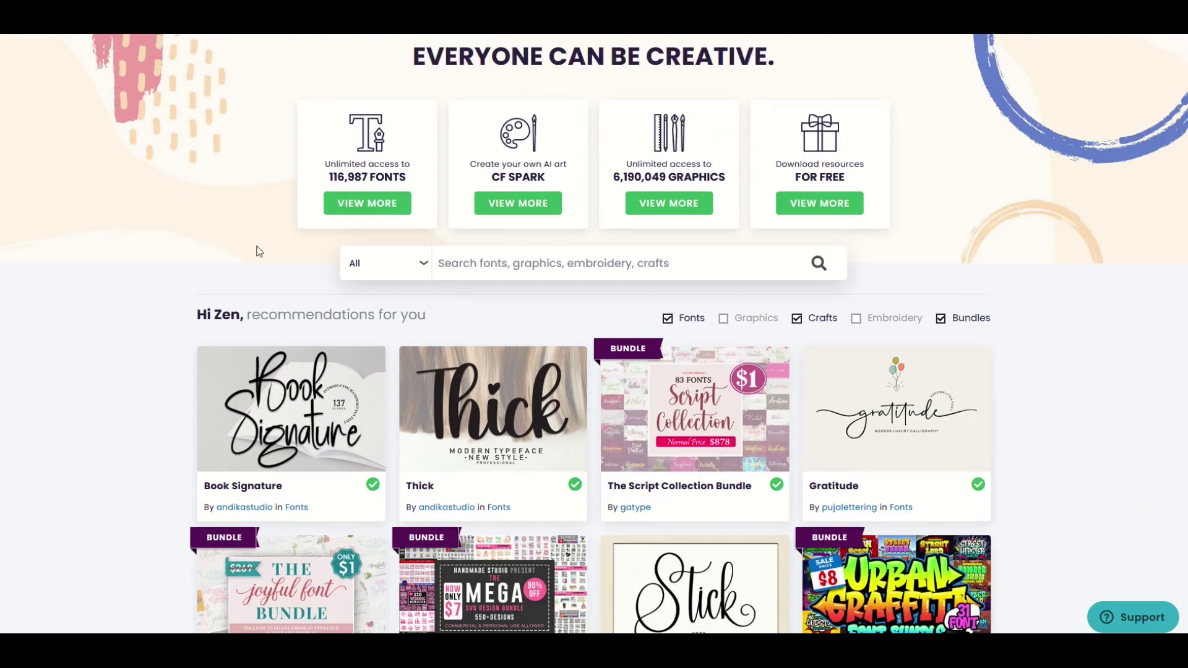
scroll(259, 251, "up", 4)
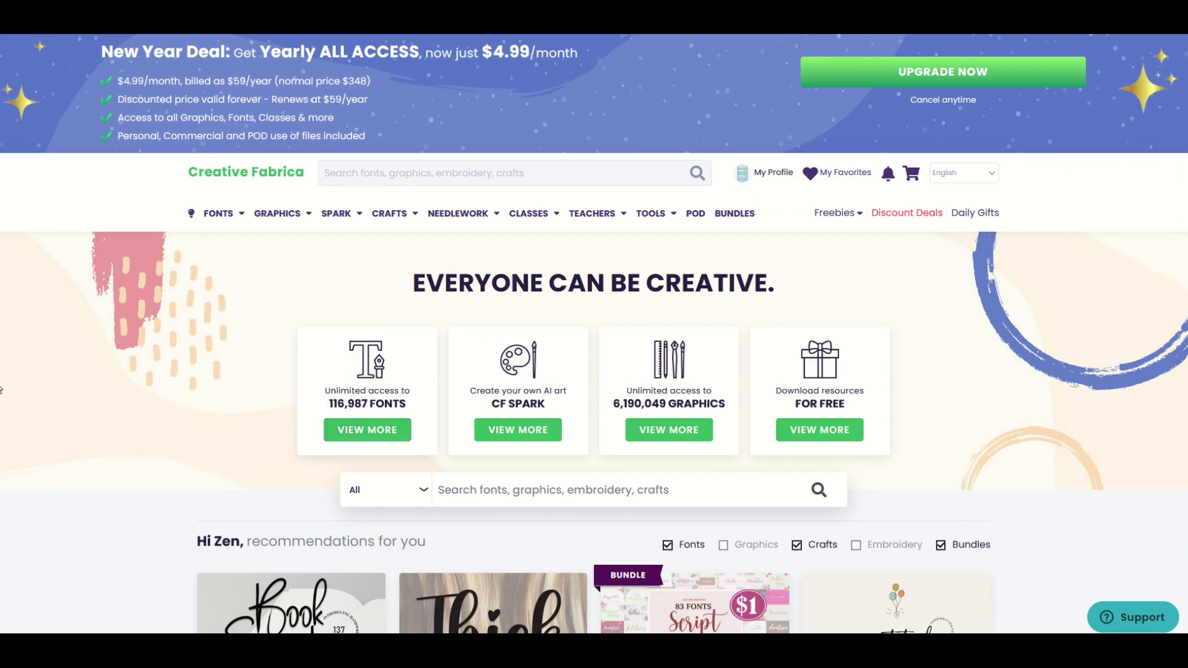
scroll(217, 368, "down", 12)
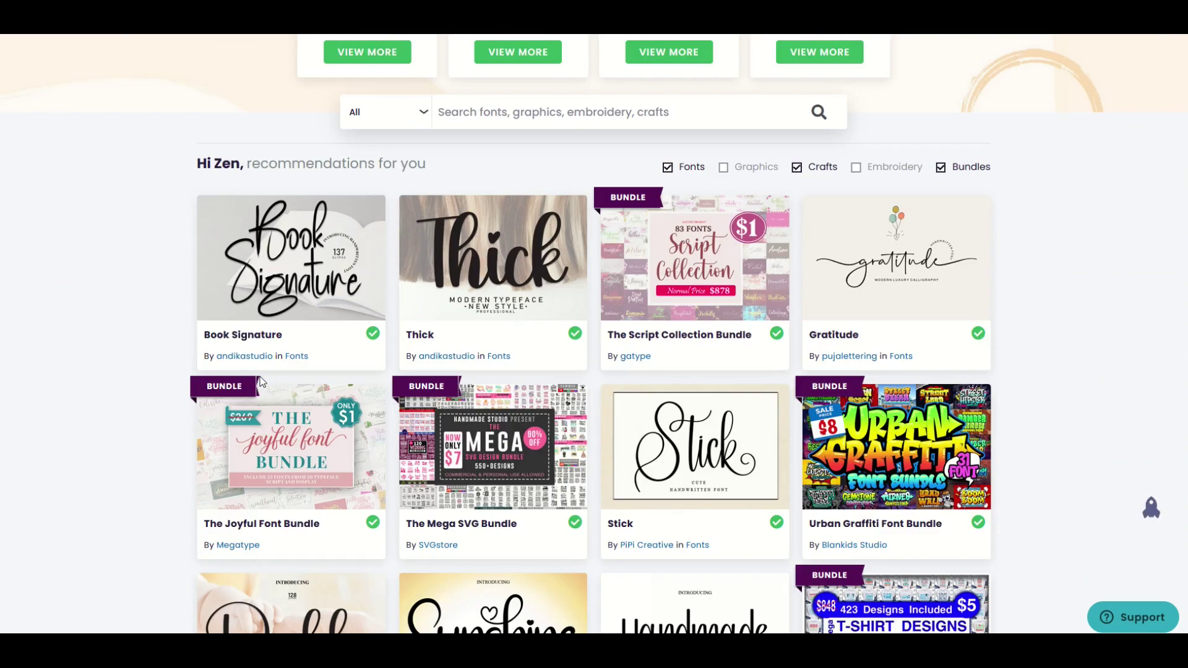
scroll(262, 382, "down", 9)
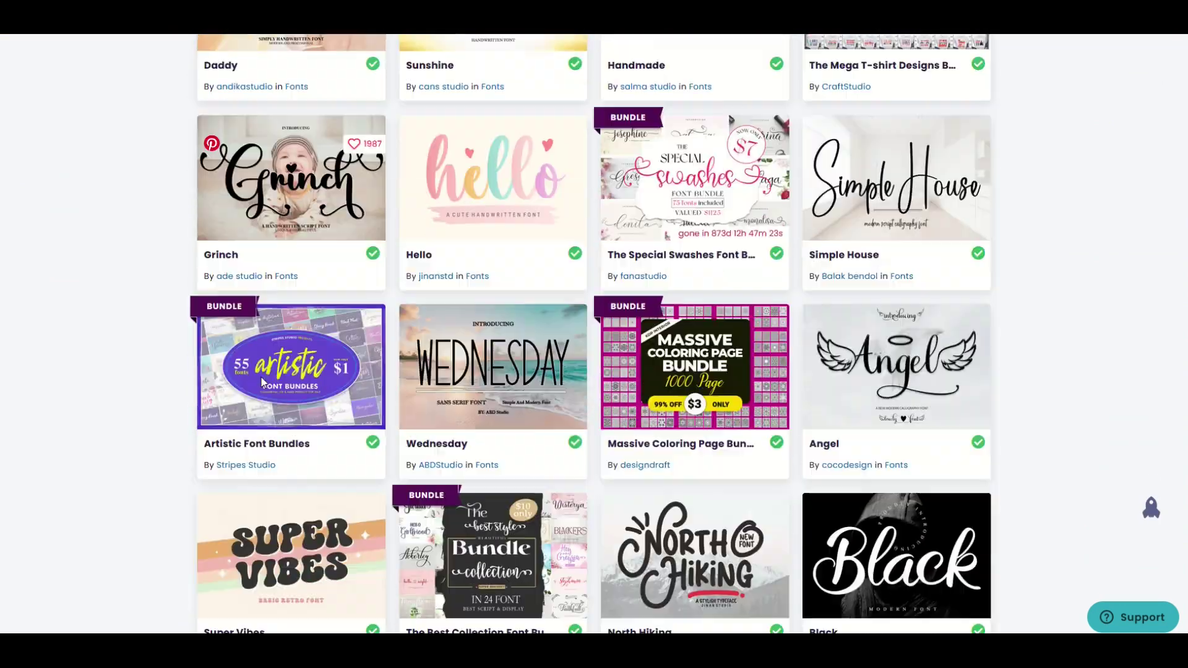
scroll(262, 382, "down", 9)
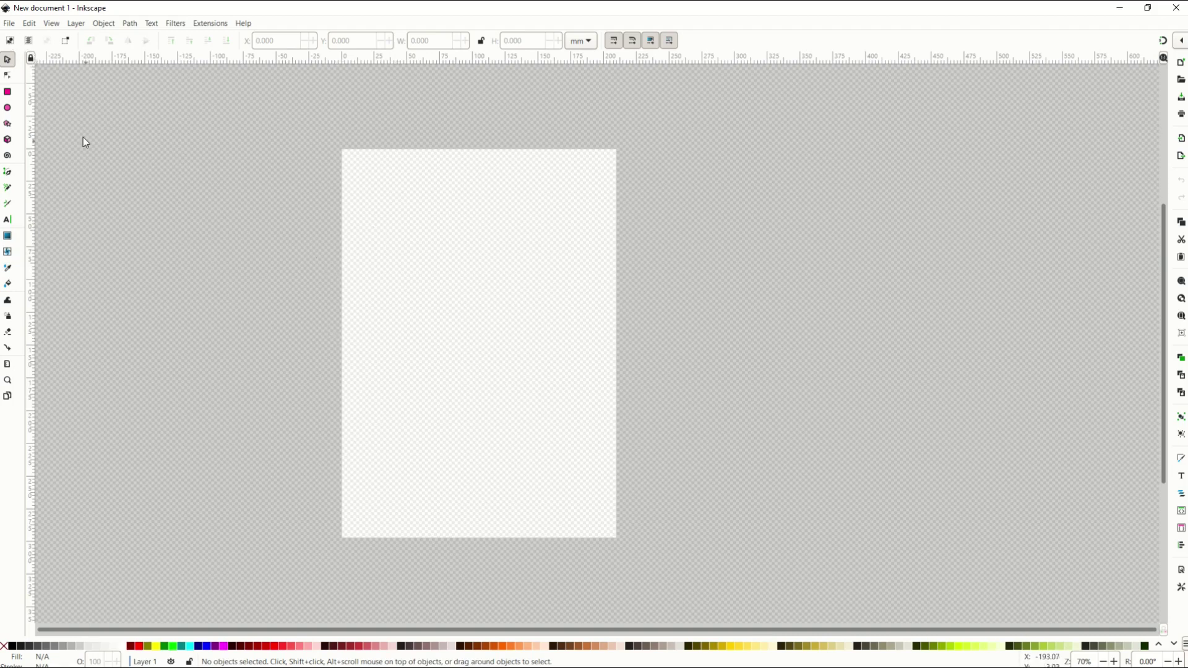
Switch to Inkscape and open cute_kittens3_020.svg from the Burma Cat folder.
left_click(7, 26)
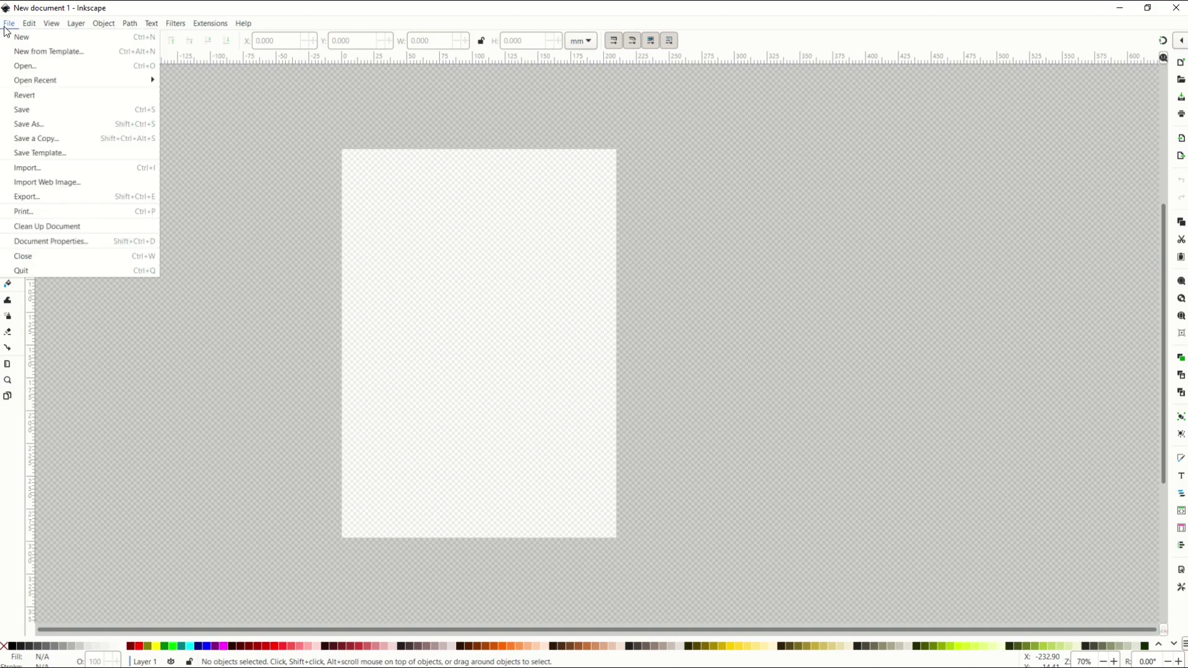
left_click(26, 67)
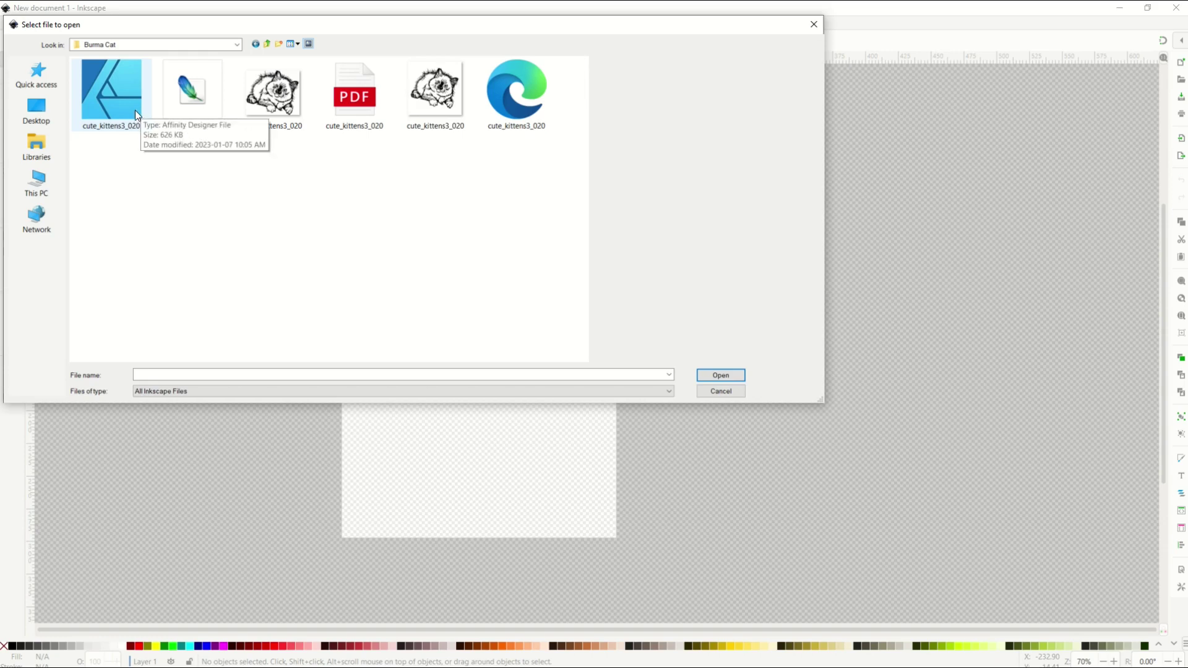
double_click(501, 112)
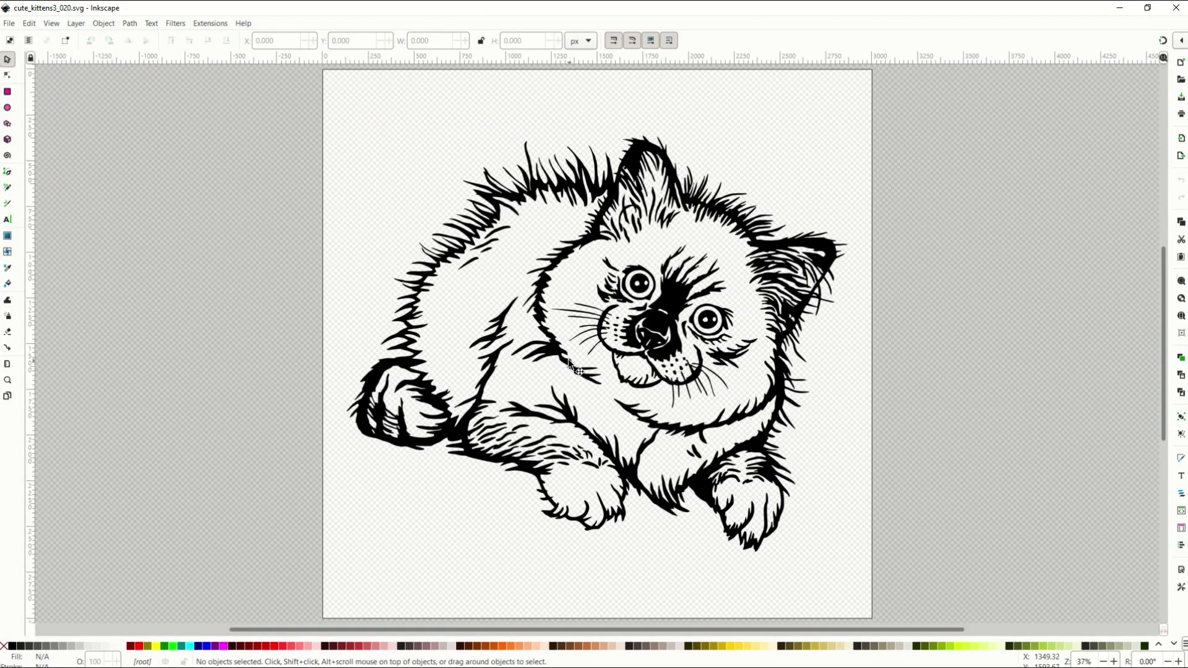
Show the kitten artwork's path nodes and stretch the tips of two neighbouring fur strands outward from its back.
left_click(437, 265)
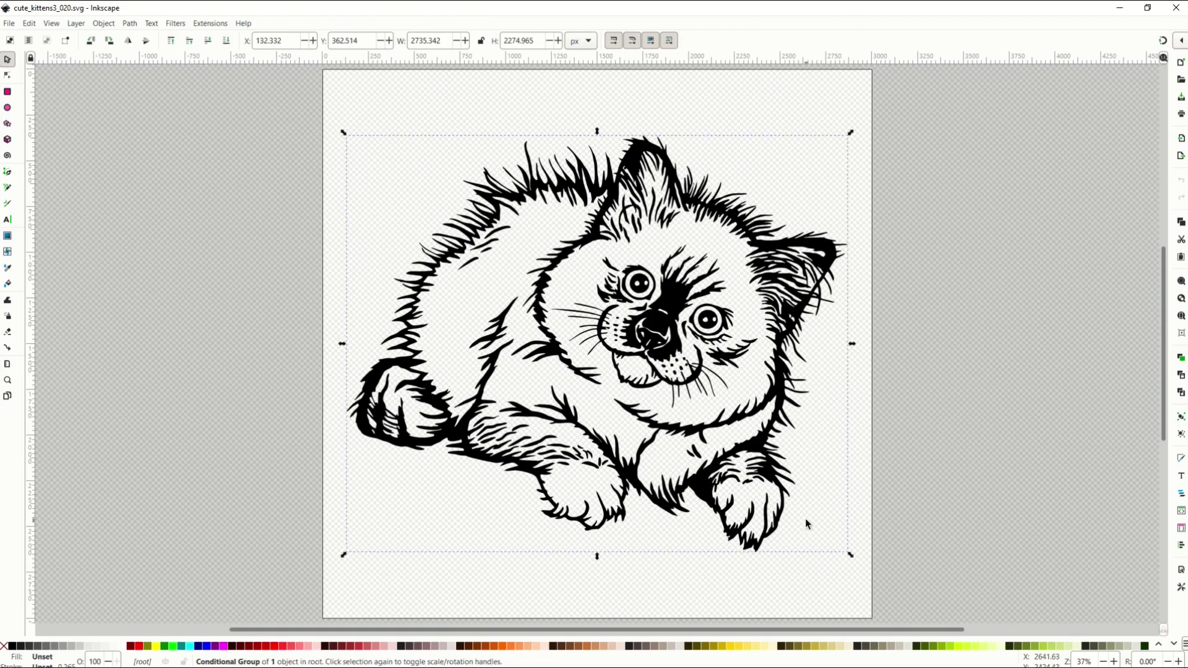
left_click(7, 77)
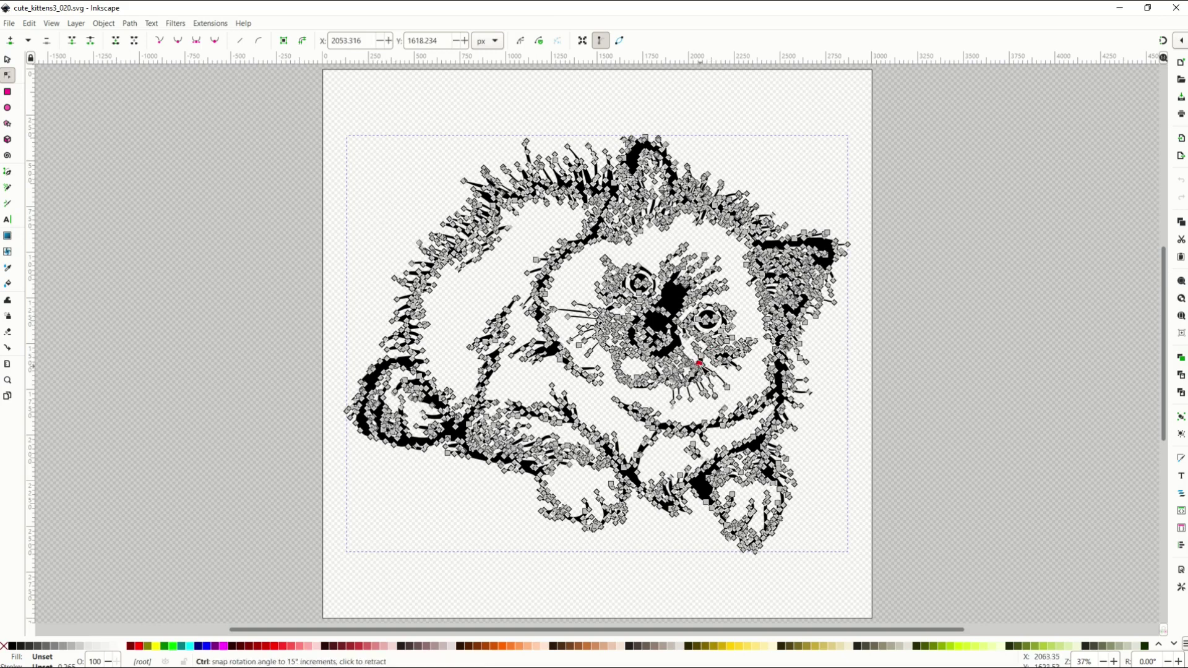
scroll(473, 306, "up", 2)
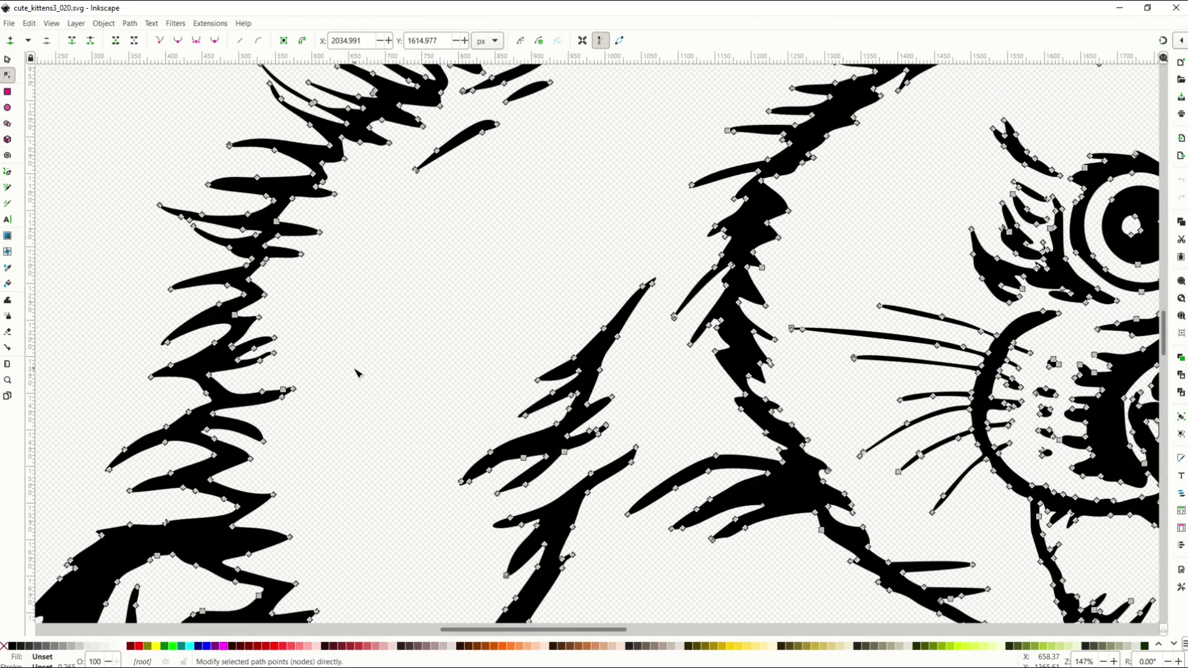
scroll(356, 371, "down", 2)
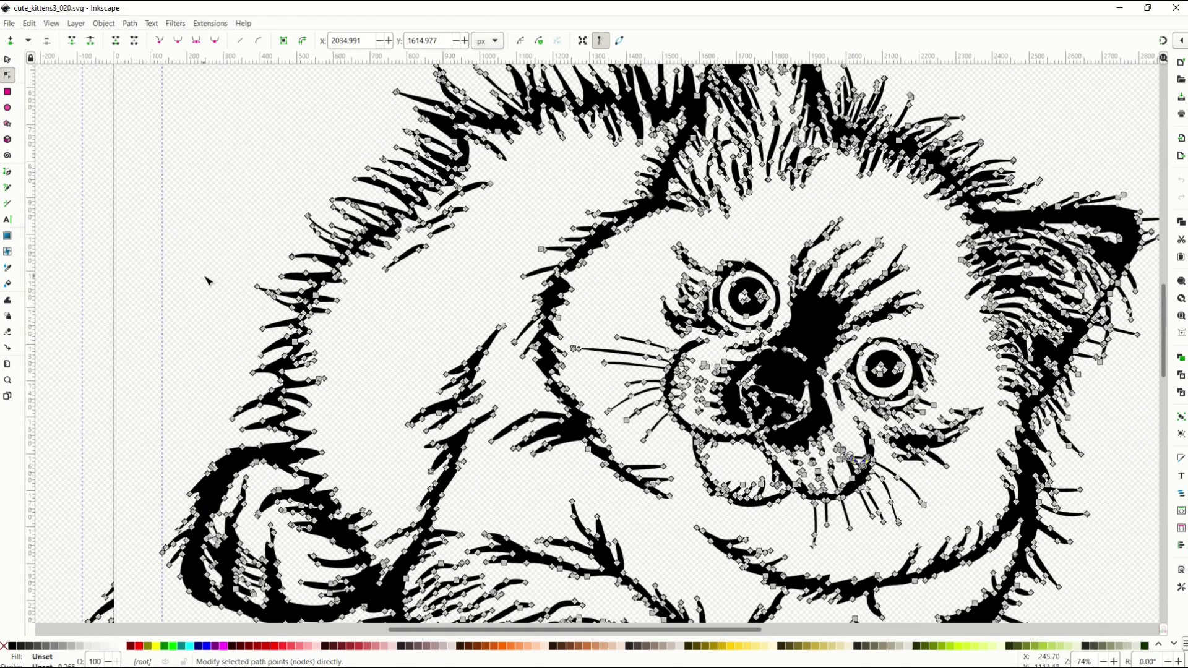
scroll(212, 278, "up", 3)
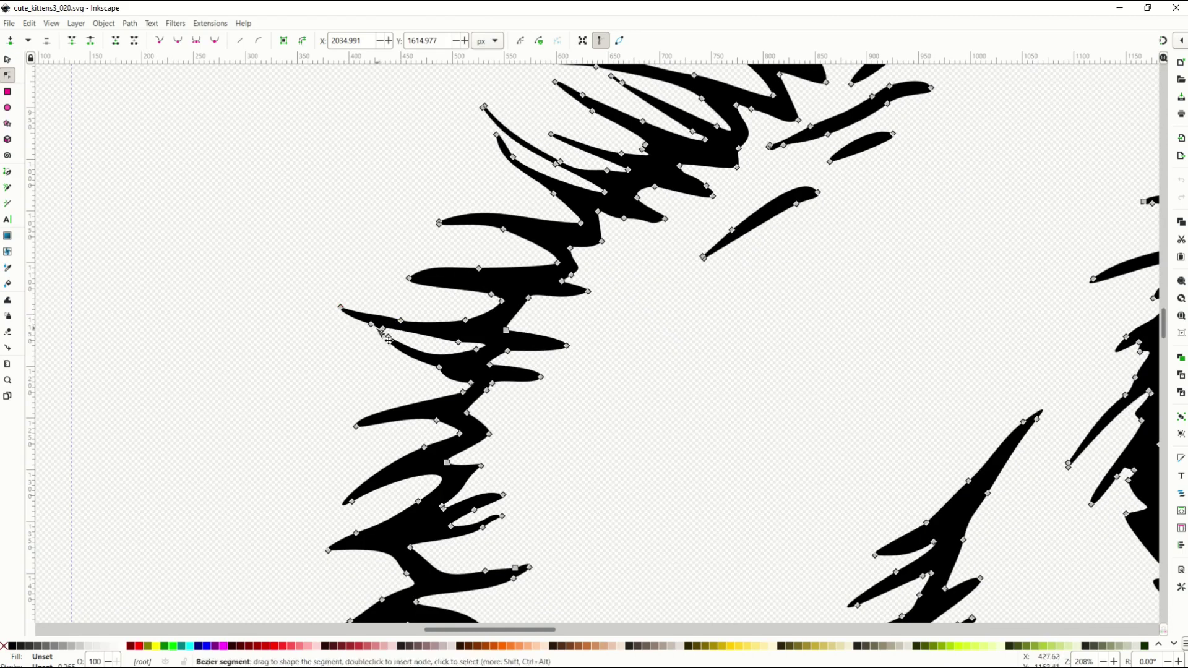
left_click_drag(371, 324, 182, 292)
left_click_drag(410, 282, 207, 264)
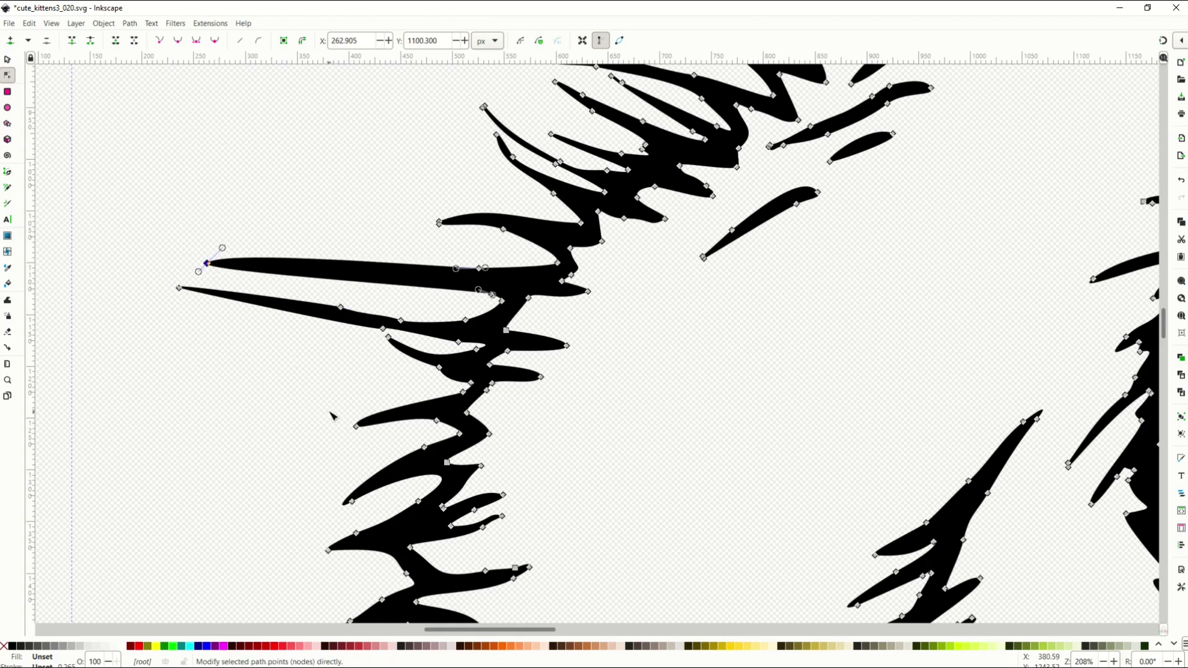
key("Escape")
Delete the tip node of the fur strand below the stretched ones and adjust the curve handles to shorten and smooth the outline.
left_click_drag(319, 397, 395, 453)
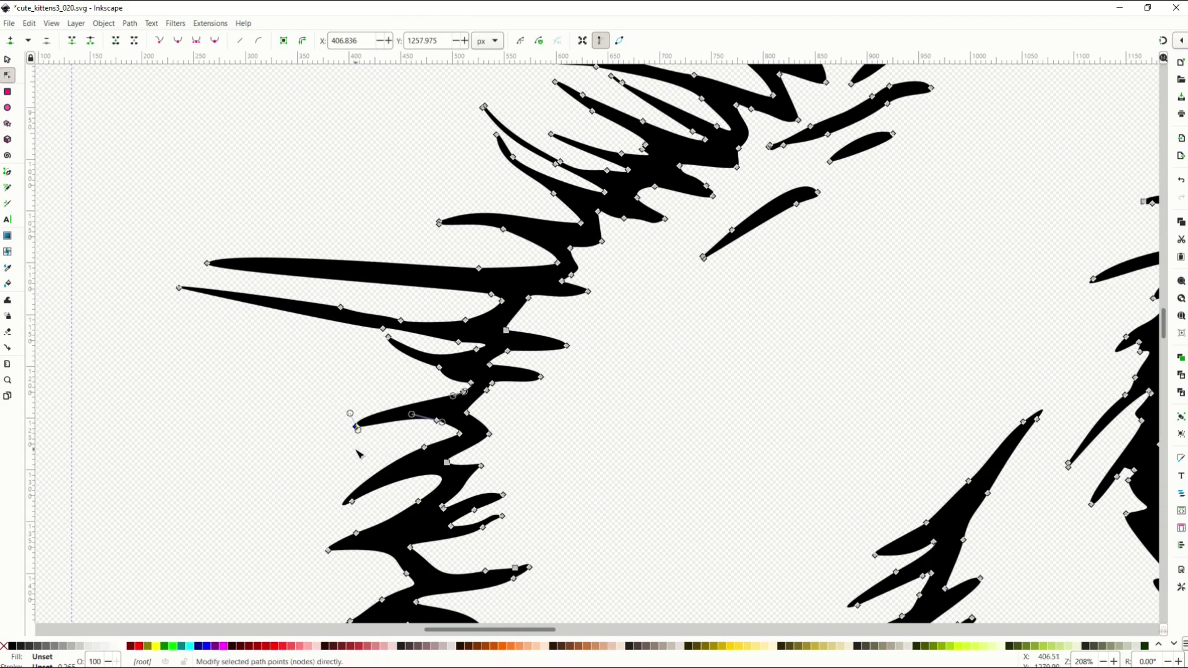
key("Delete")
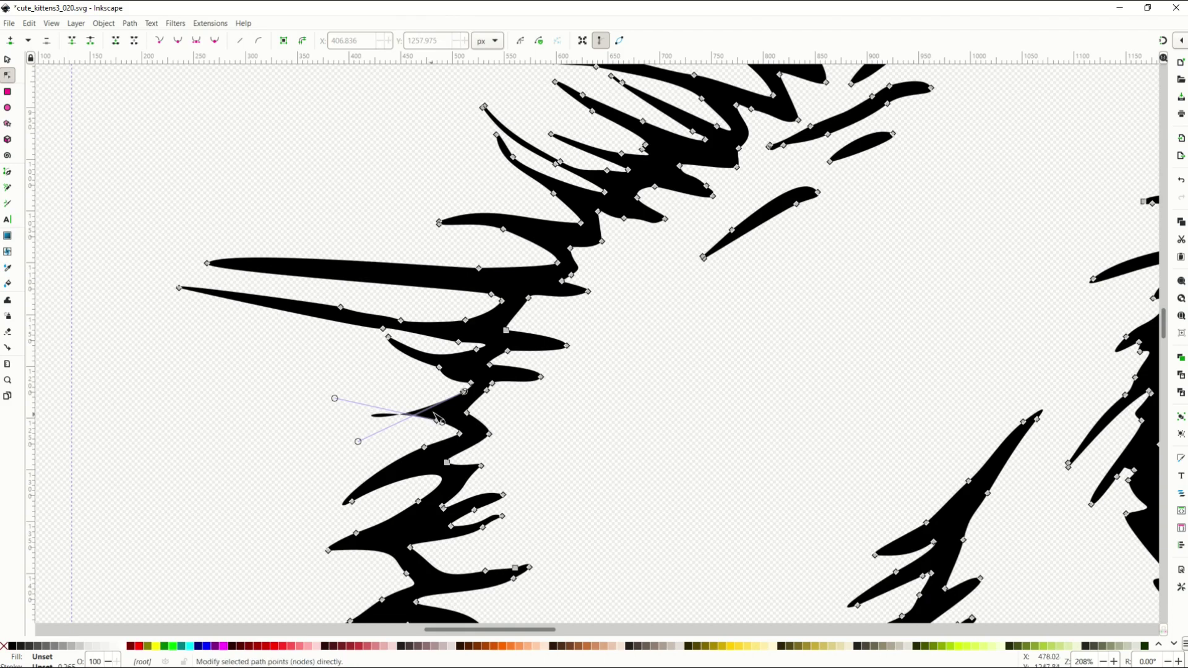
scroll(477, 433, "up", 1)
scroll(478, 433, "up", 2)
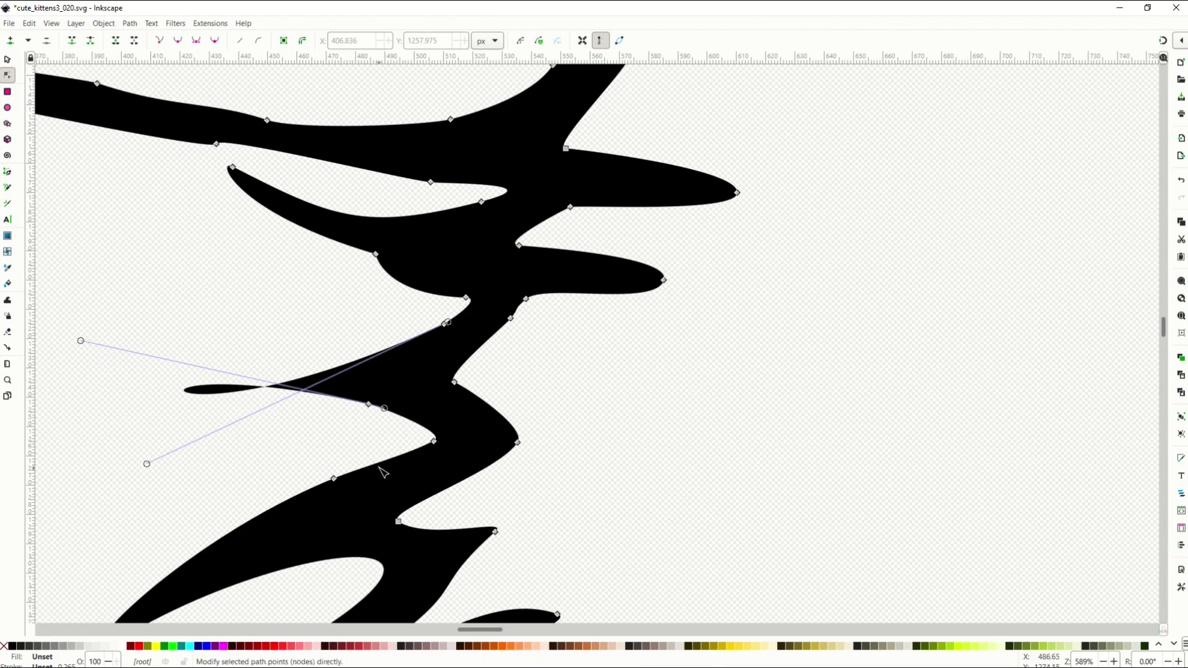
left_click_drag(82, 340, 391, 318)
left_click_drag(225, 447, 371, 375)
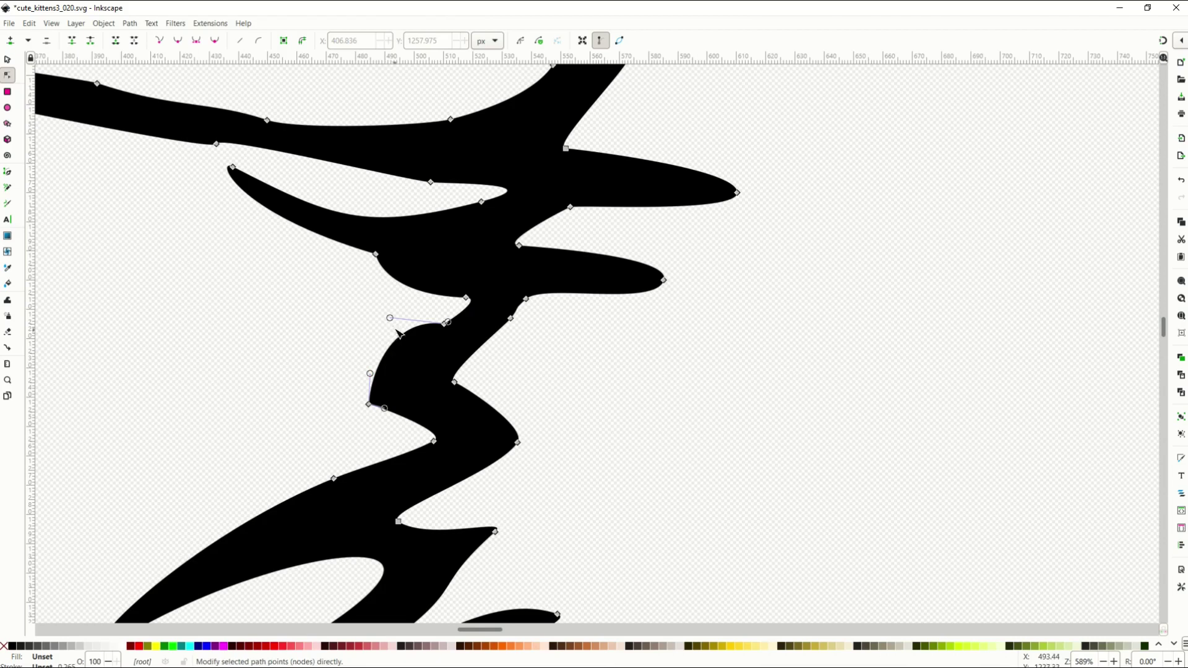
left_click_drag(389, 319, 421, 345)
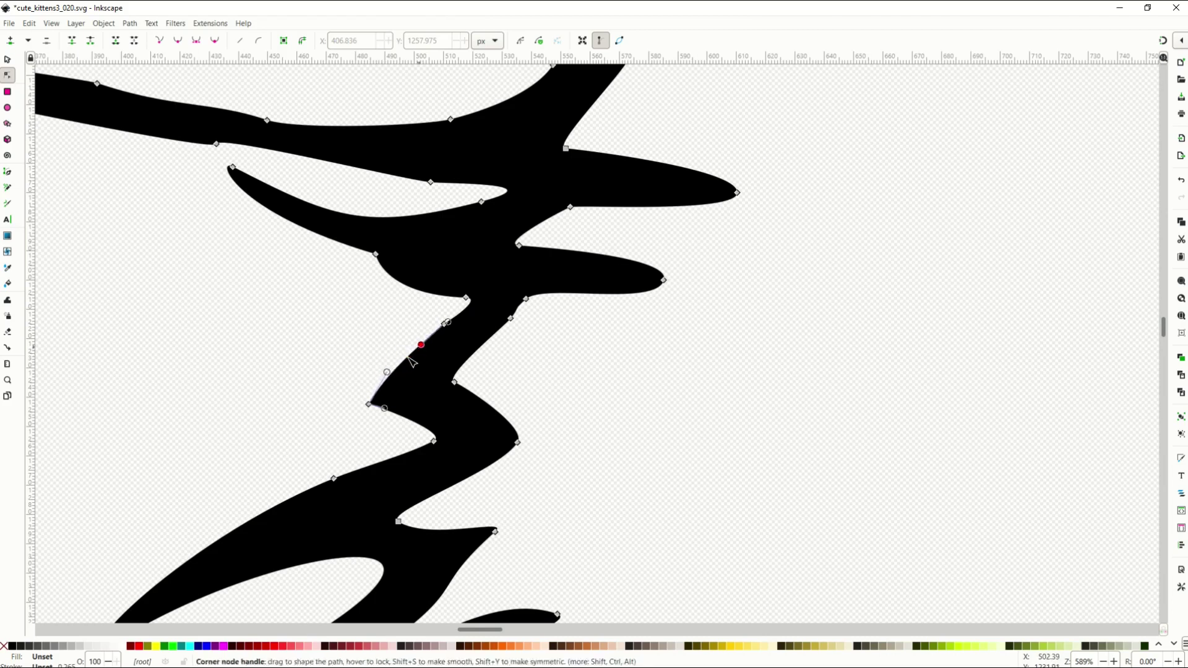
Delete the nodes of both white highlights in the pupil of the kitten's left eye and deselect the artwork.
scroll(271, 359, "down", 4)
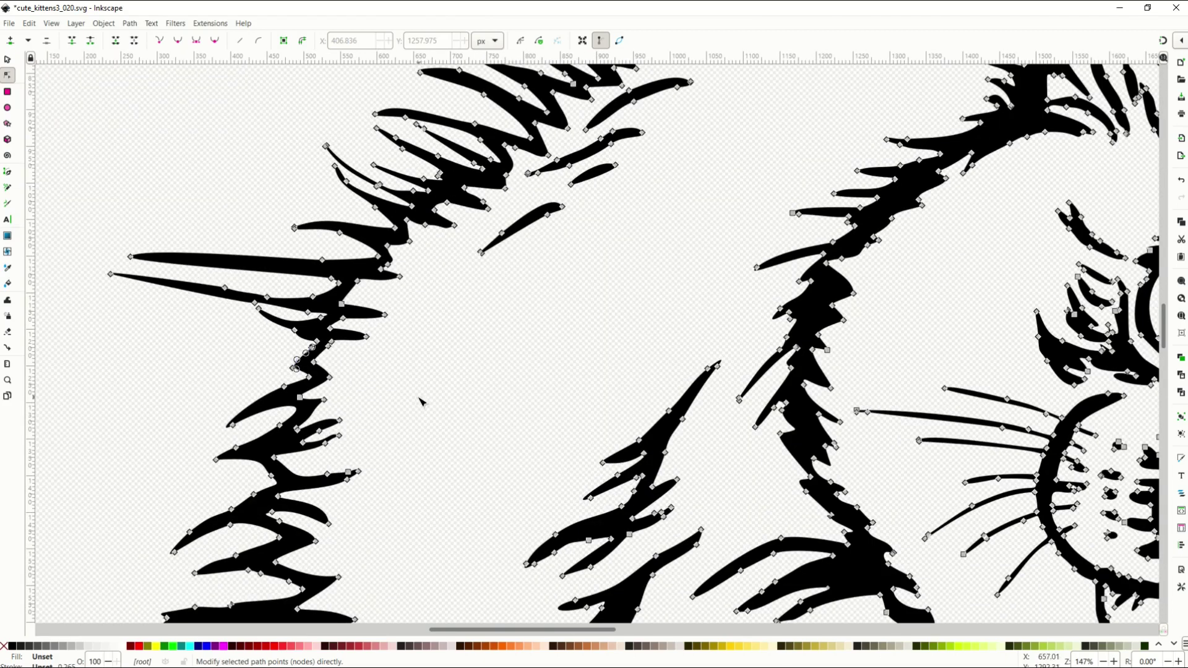
scroll(420, 402, "down", 2)
scroll(885, 406, "up", 4)
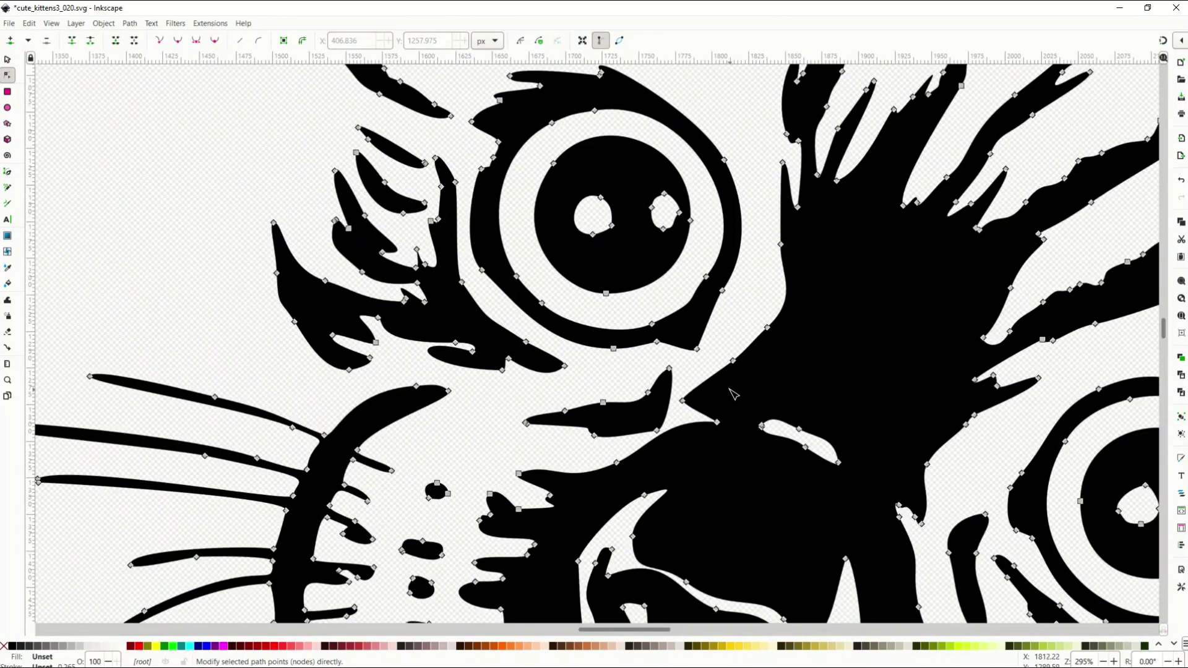
scroll(681, 378, "up", 4)
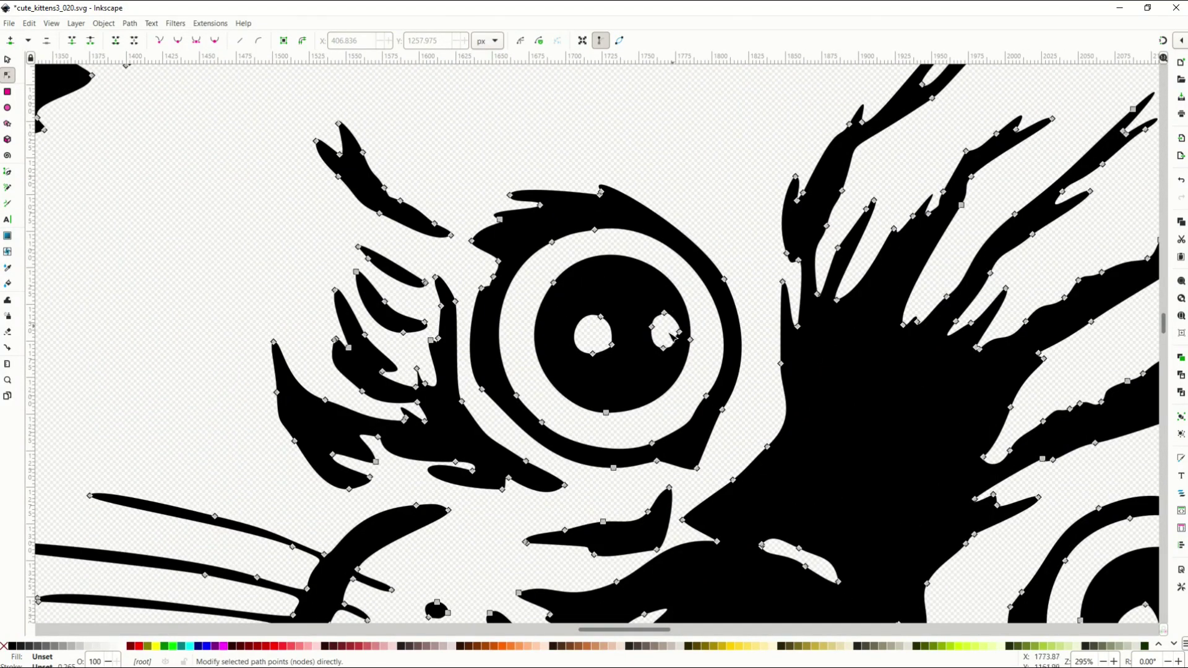
left_click_drag(567, 312, 624, 366)
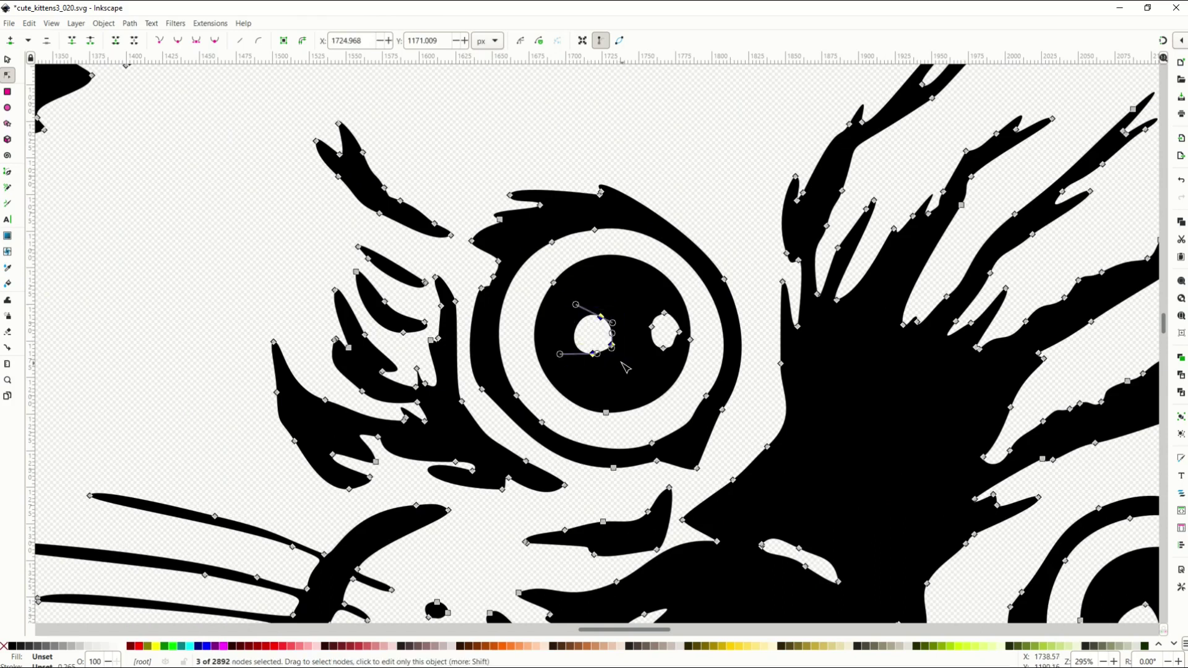
key("Delete")
left_click_drag(634, 305, 681, 364)
key("Delete")
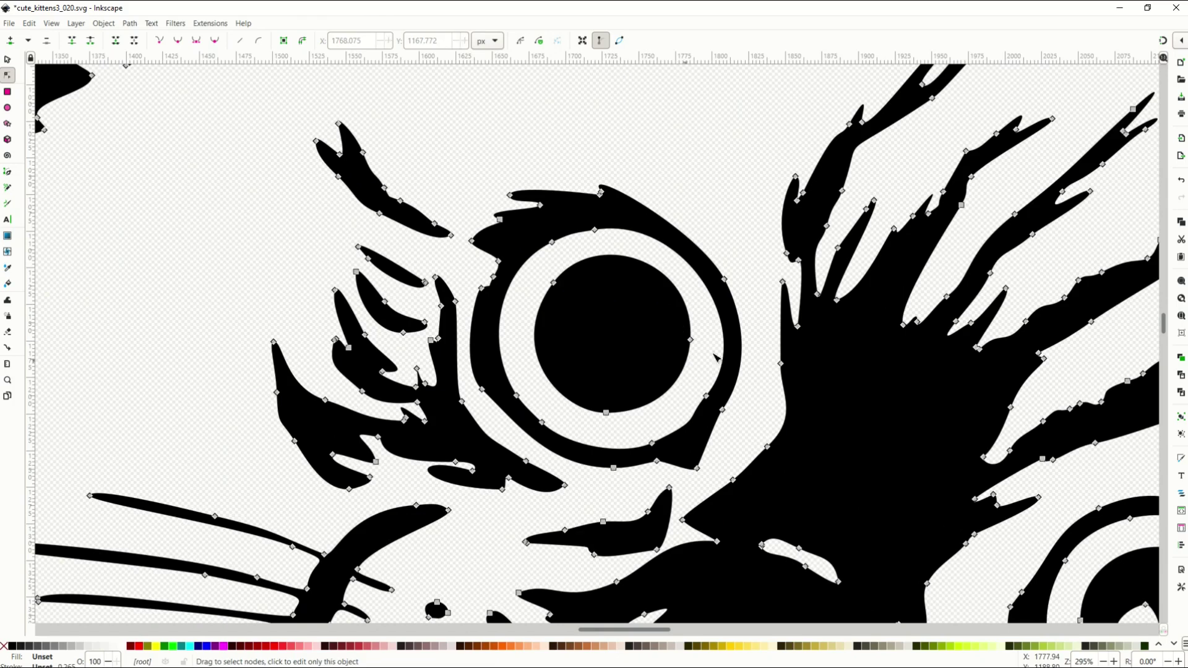
scroll(714, 357, "down", 3)
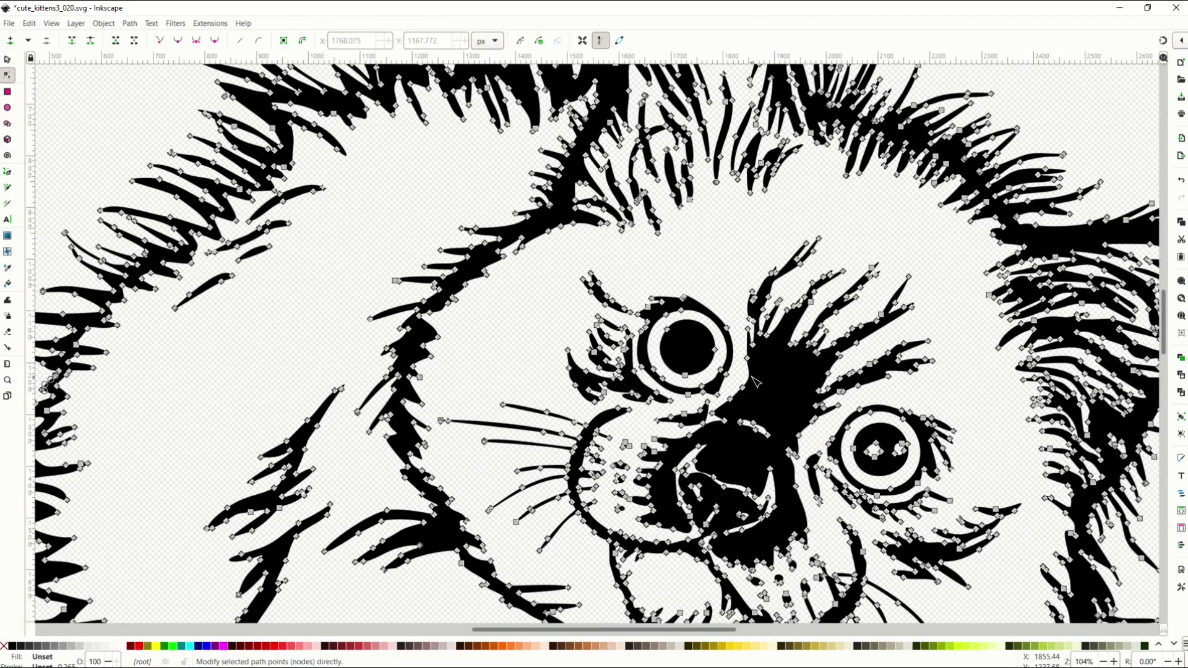
scroll(752, 382, "up", 4)
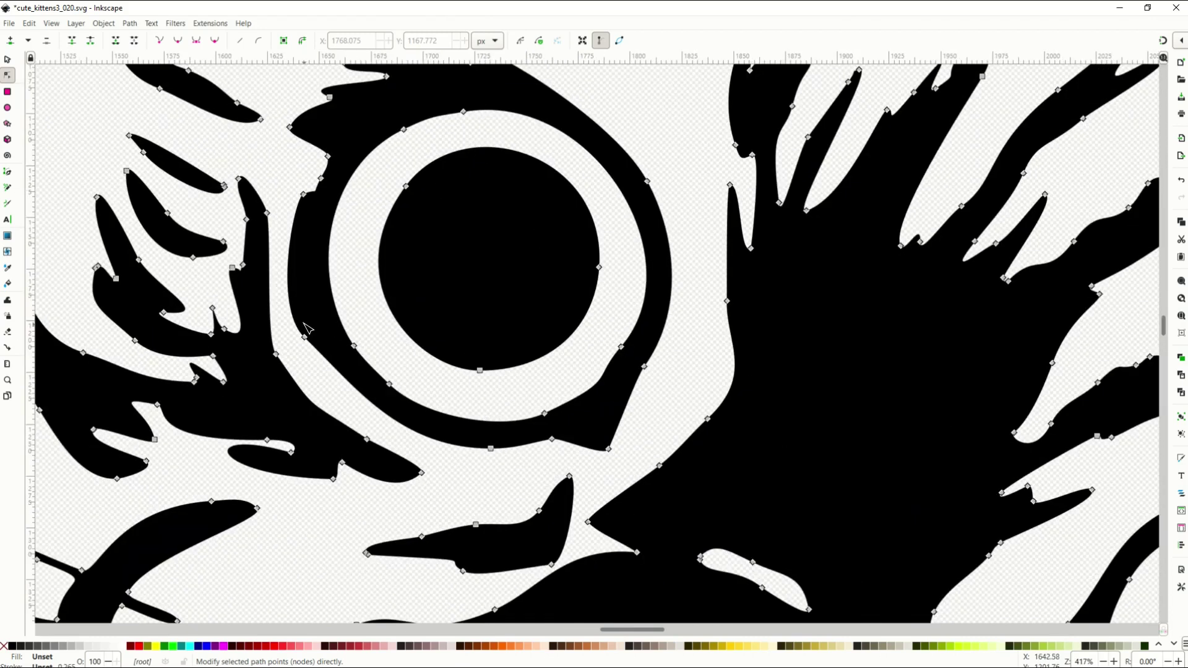
scroll(305, 328, "down", 2)
left_click(328, 173)
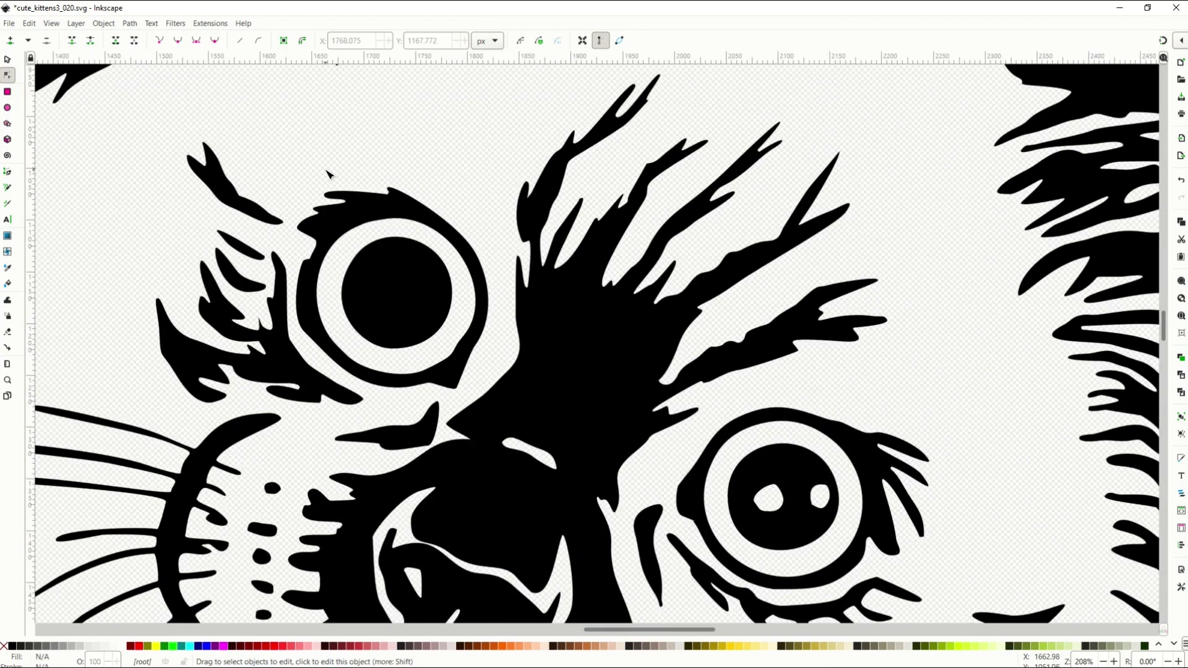
Try a cyan fill on the whole kitten artwork and restore its black fill.
left_click(409, 322)
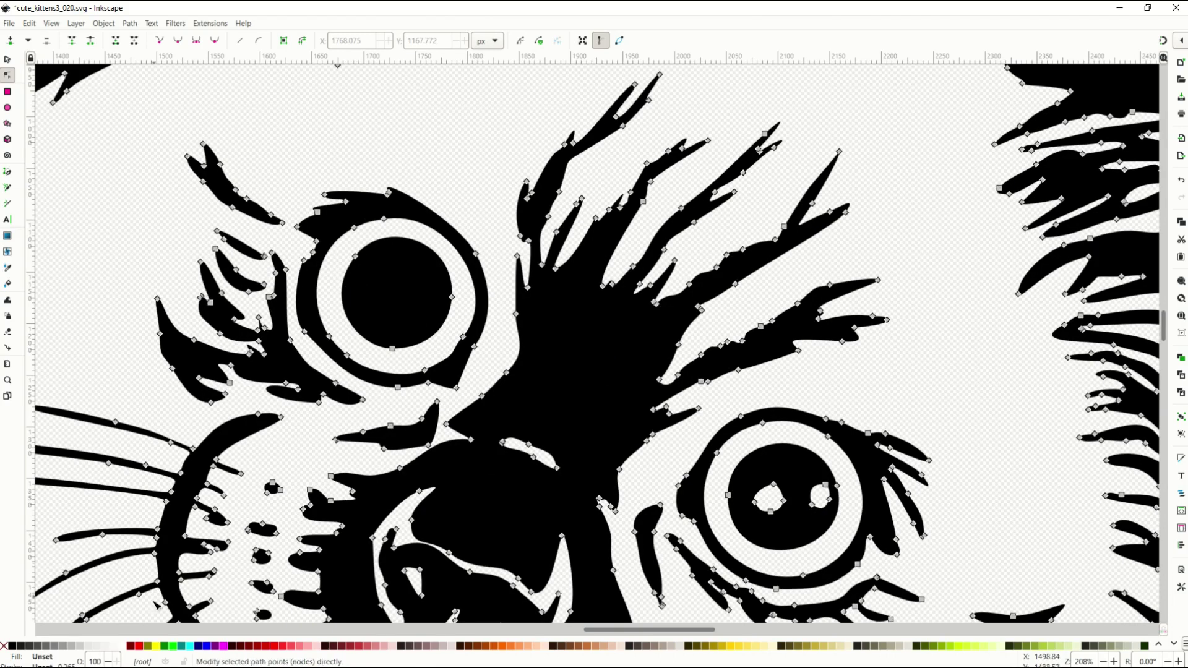
left_click(194, 647)
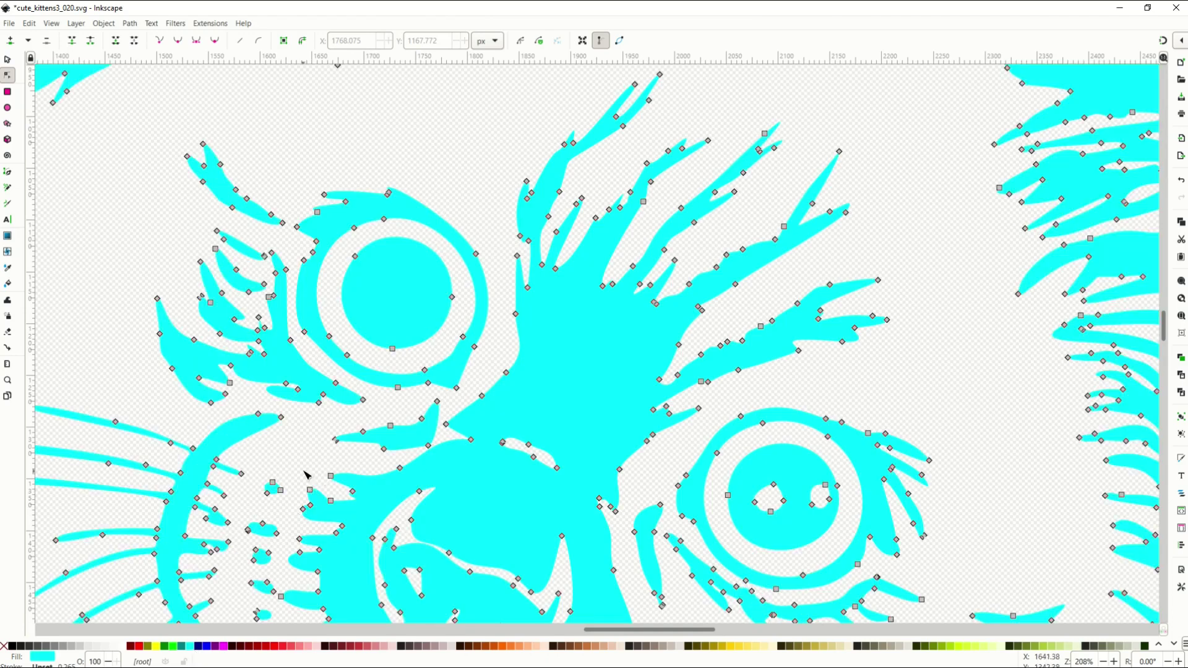
scroll(306, 475, "down", 5)
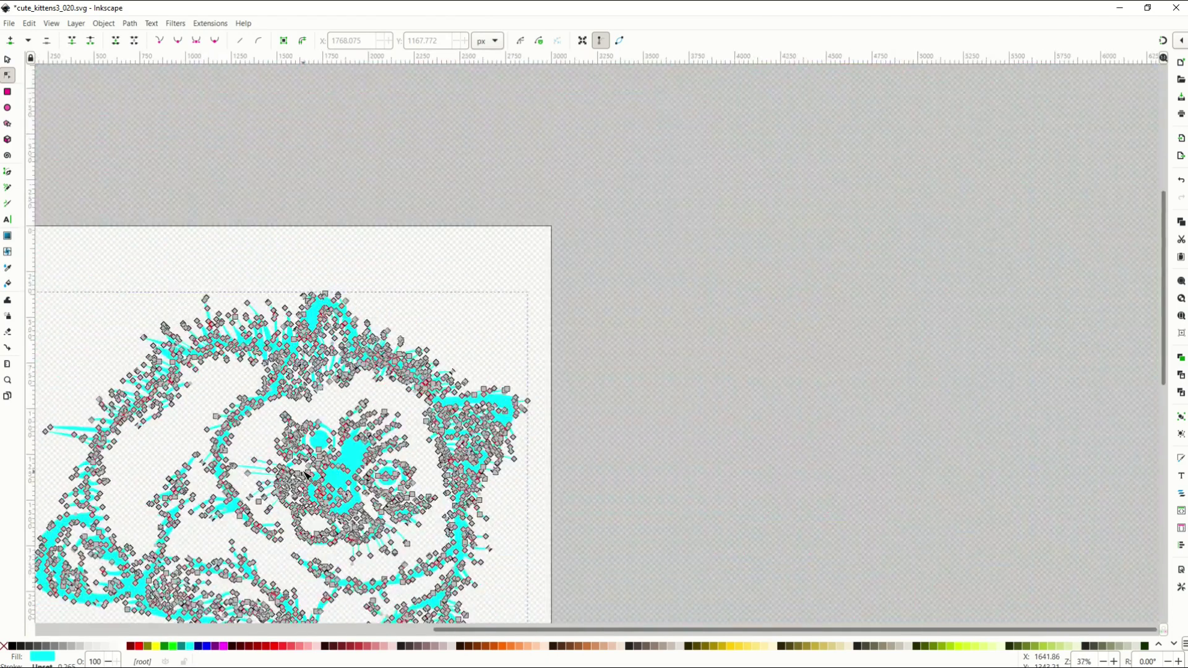
scroll(110, 314, "down", 3)
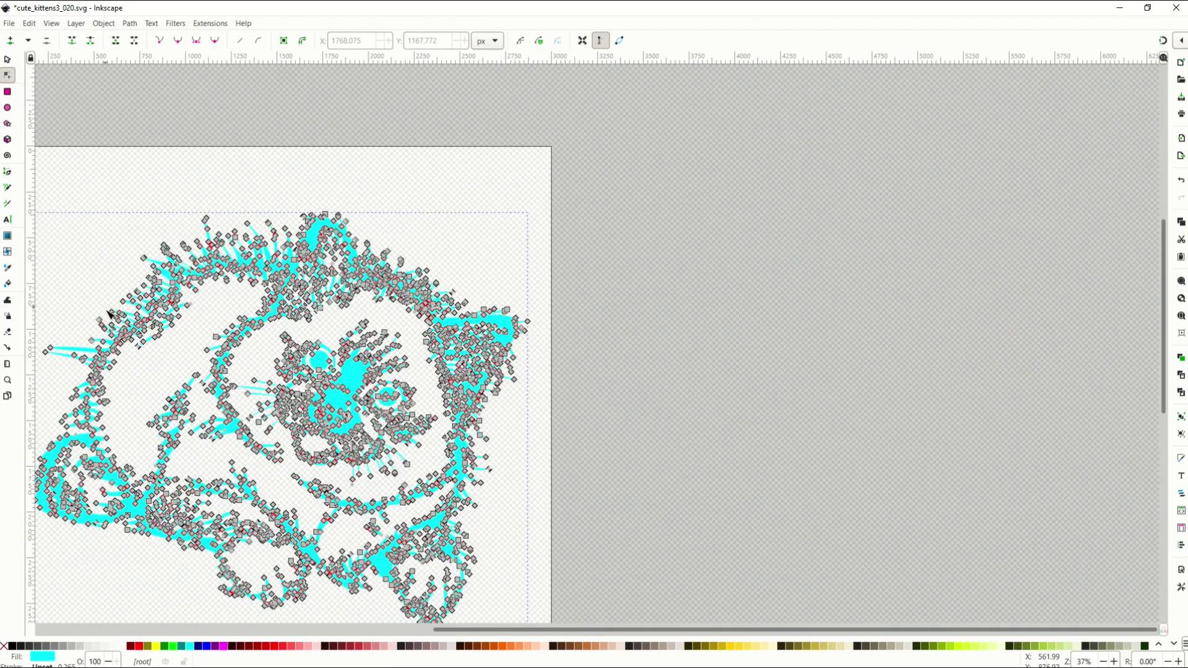
left_click(8, 62)
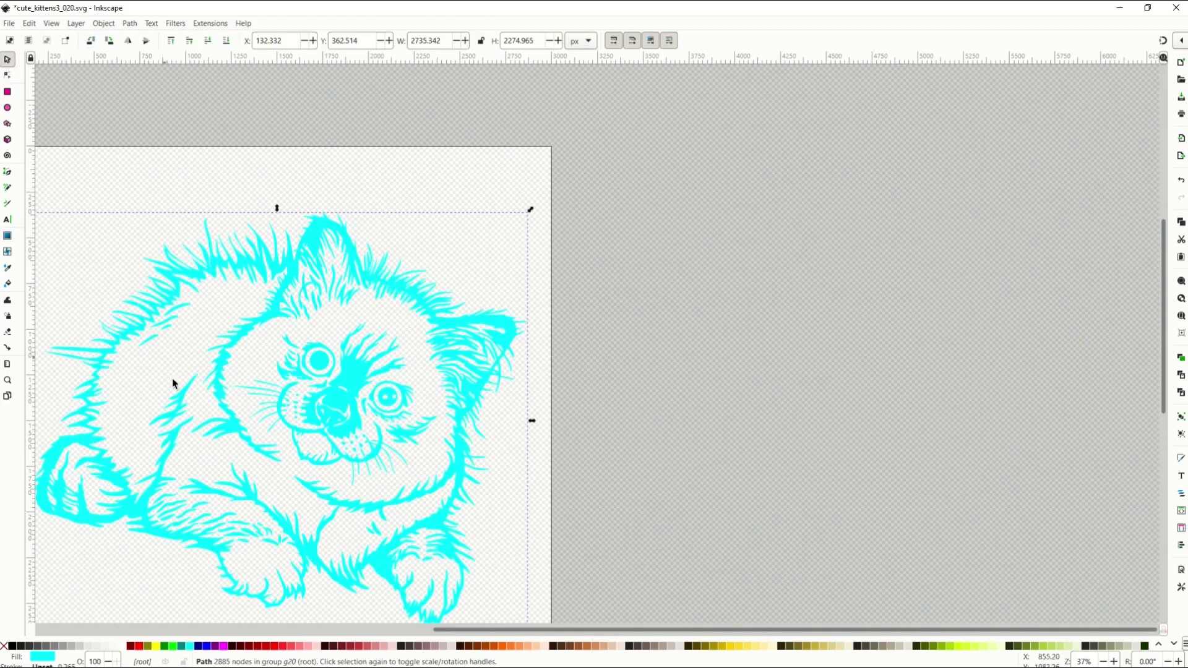
left_click(12, 646)
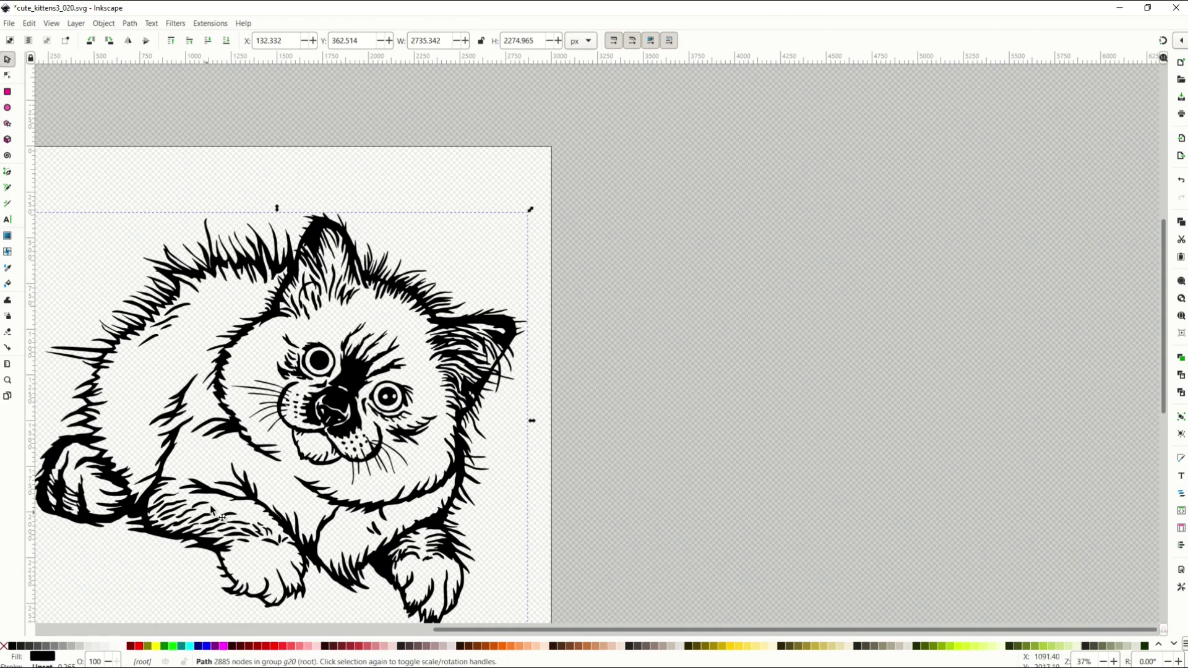
Show the artwork's path nodes, select some around the left eye, and examine them up close around the face.
left_click(8, 75)
left_click(282, 367)
left_click(307, 347, "shift")
scroll(322, 332, "up", 1)
scroll(323, 332, "up", 1)
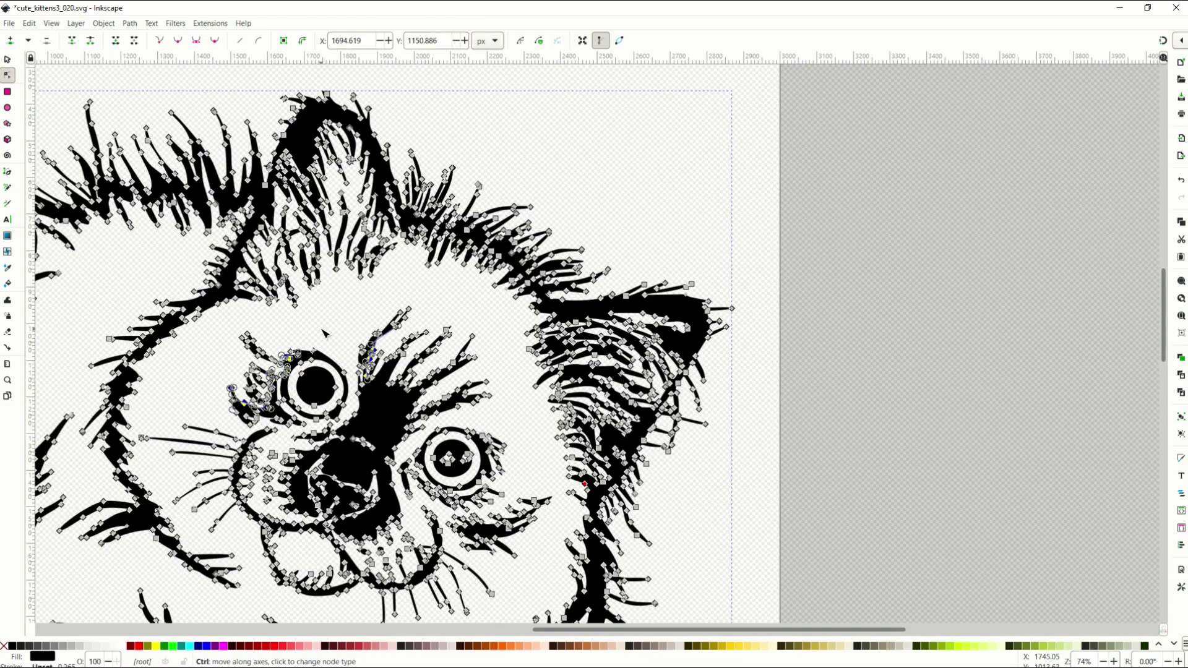
scroll(322, 332, "up", 3)
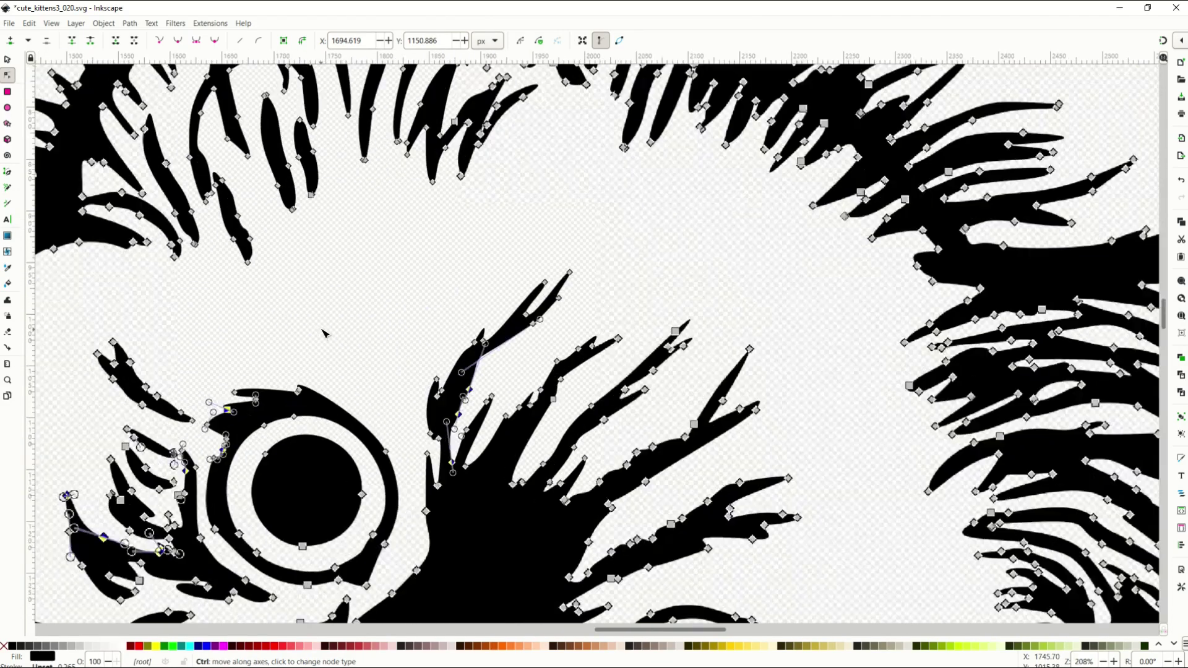
scroll(322, 333, "down", 5)
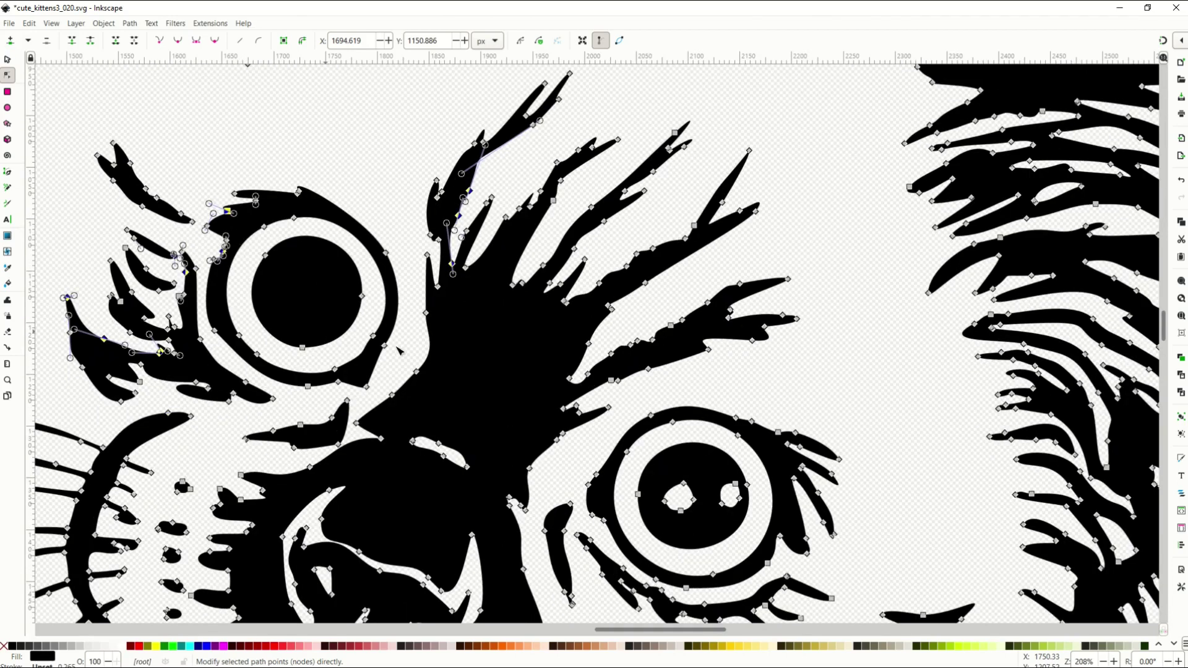
scroll(615, 410, "down", 4)
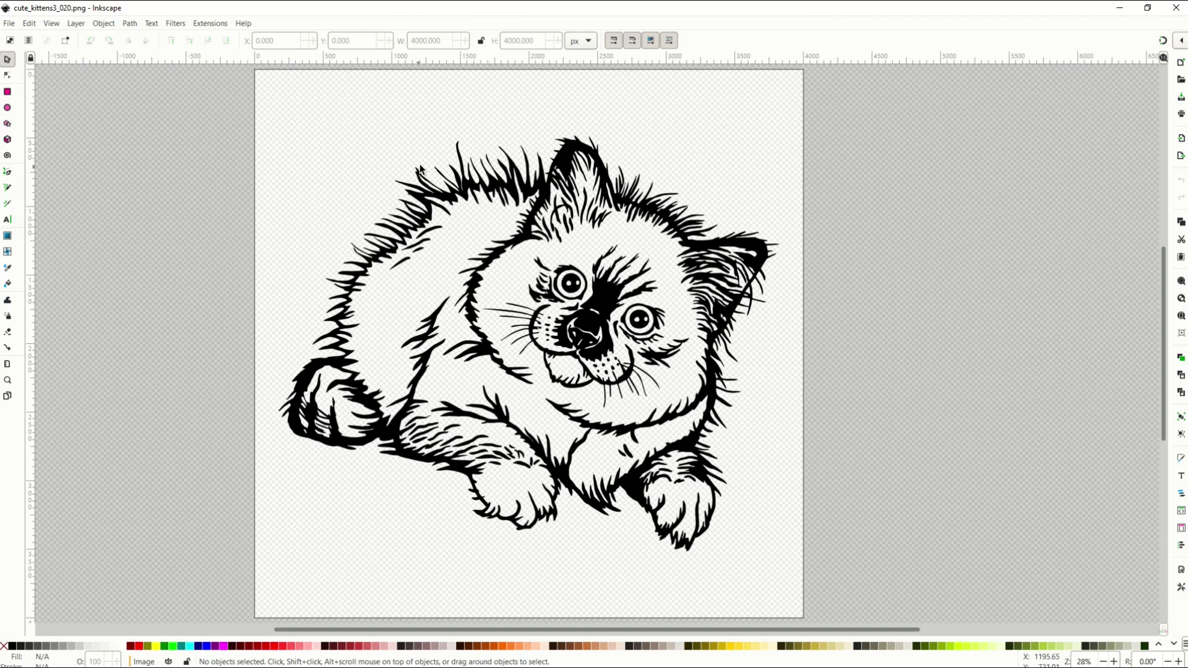
In the opened cute_kittens3_020.png, select the kitten image and add a new layer above the current one.
left_click(389, 260)
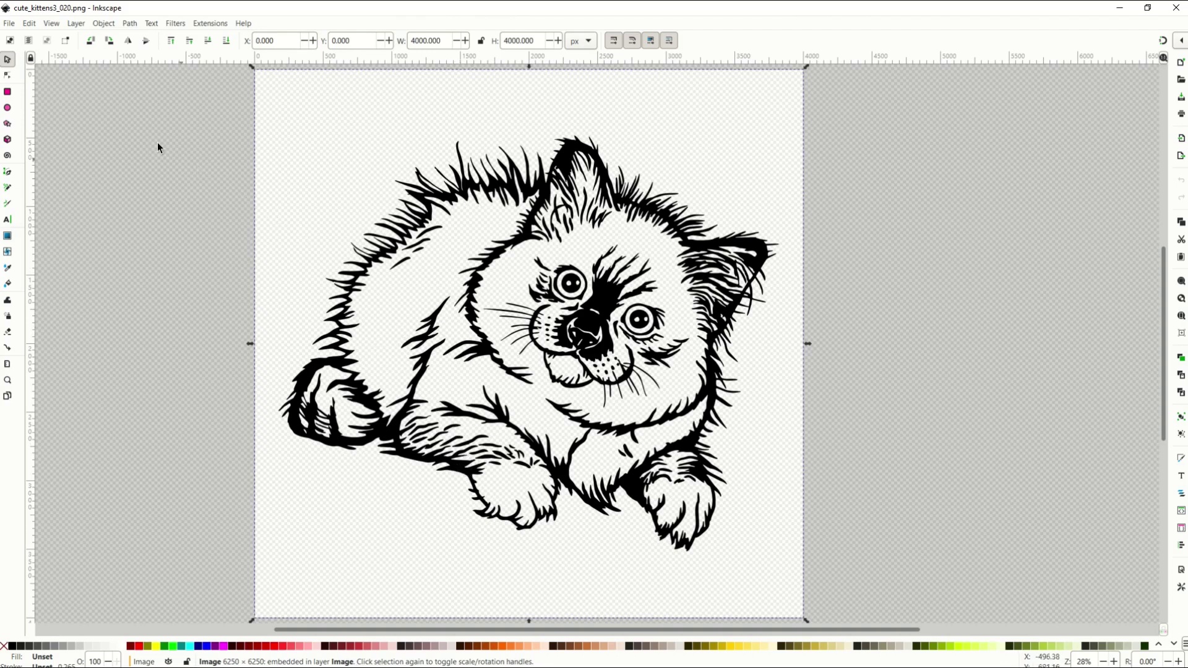
left_click(75, 25)
left_click(87, 51)
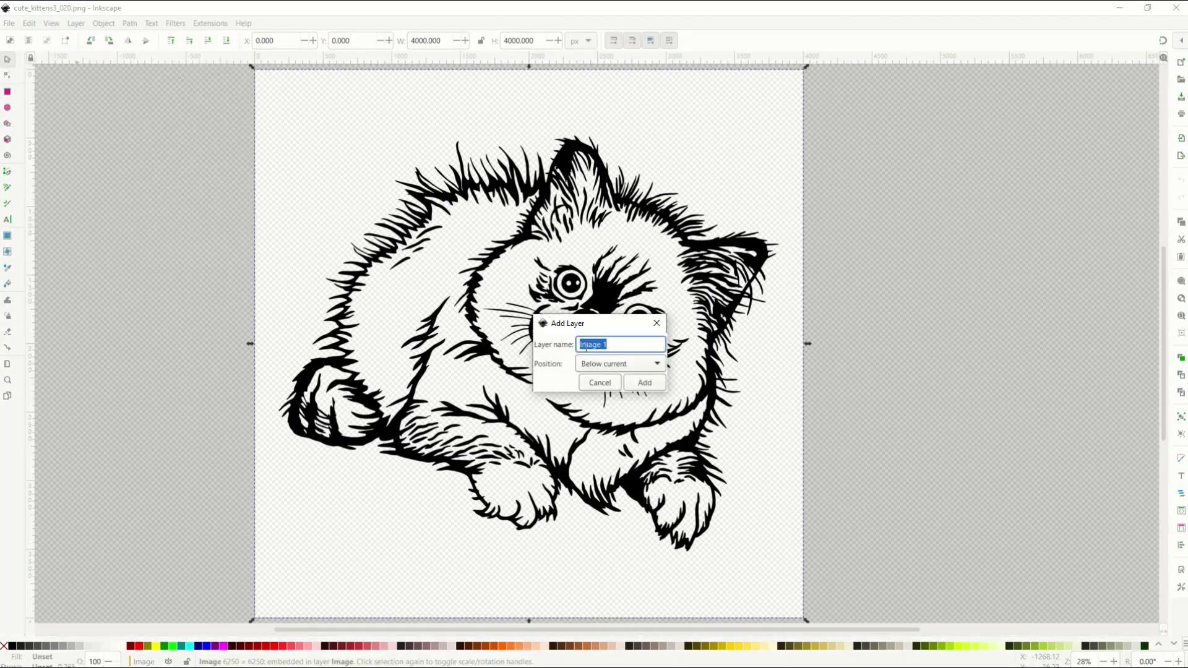
left_click(596, 363)
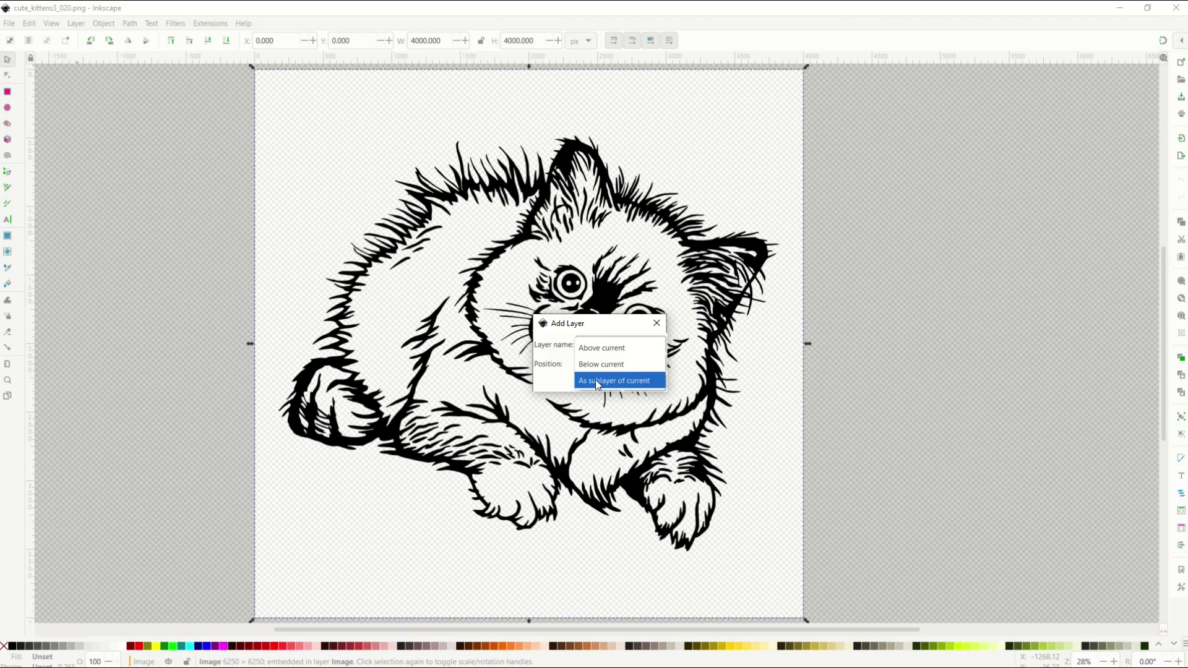
left_click(592, 347)
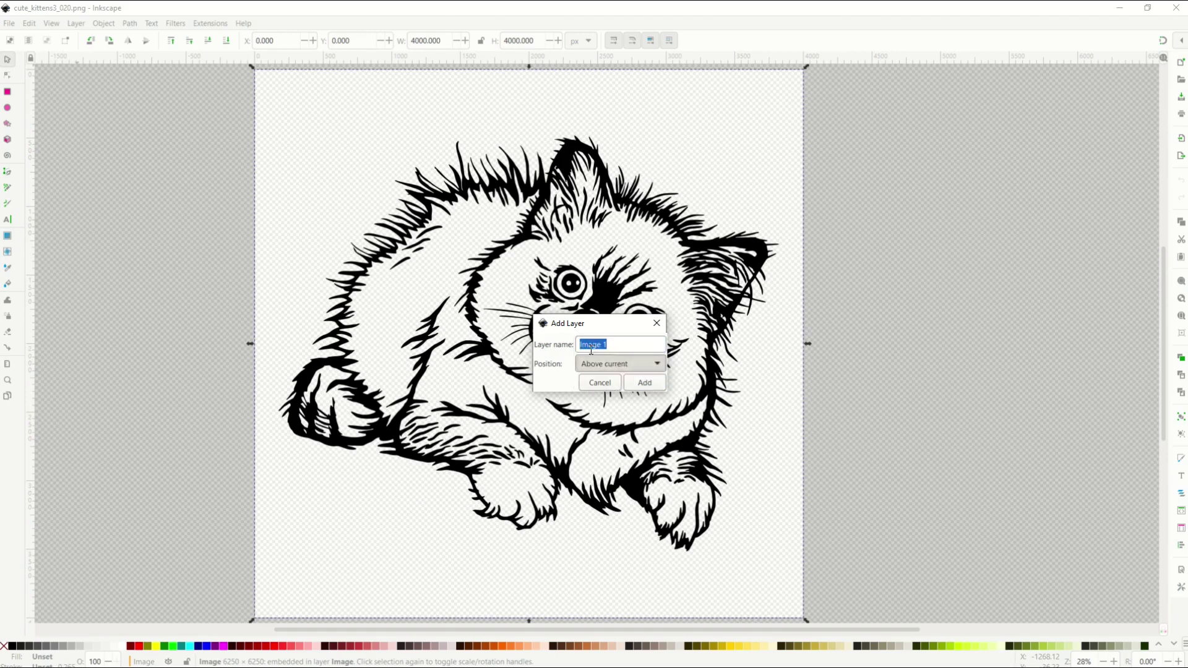
left_click(644, 384)
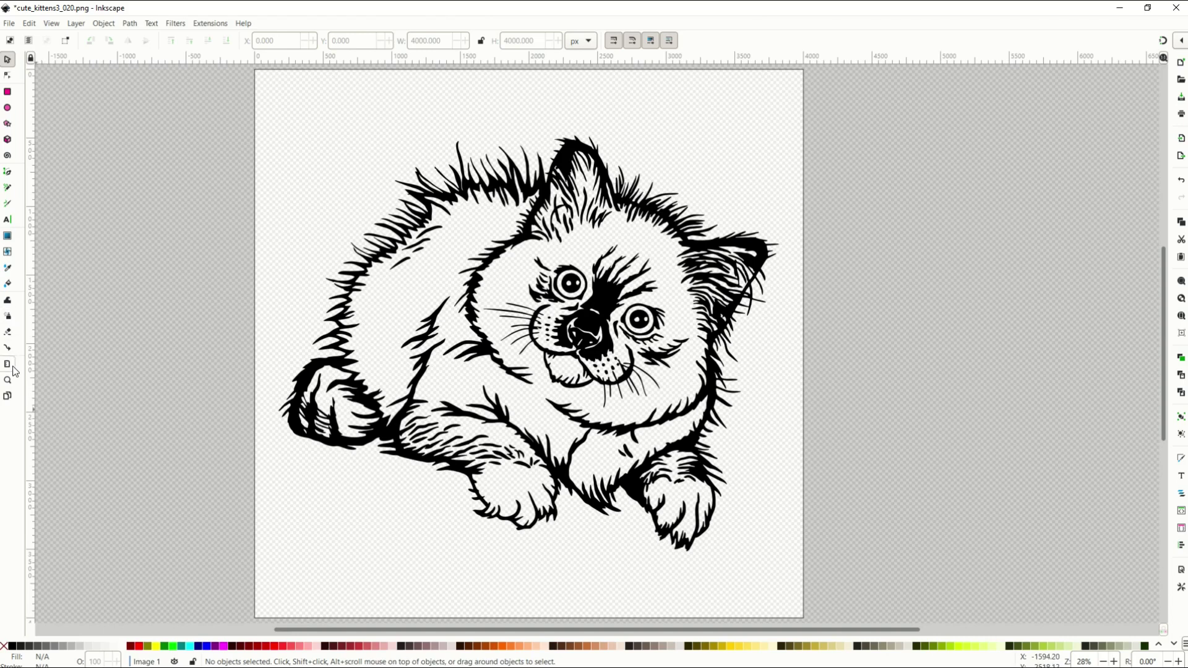
Draw a yellow ellipse of about 232 by 217 px covering the kitten's left eye on the new layer.
left_click(8, 108)
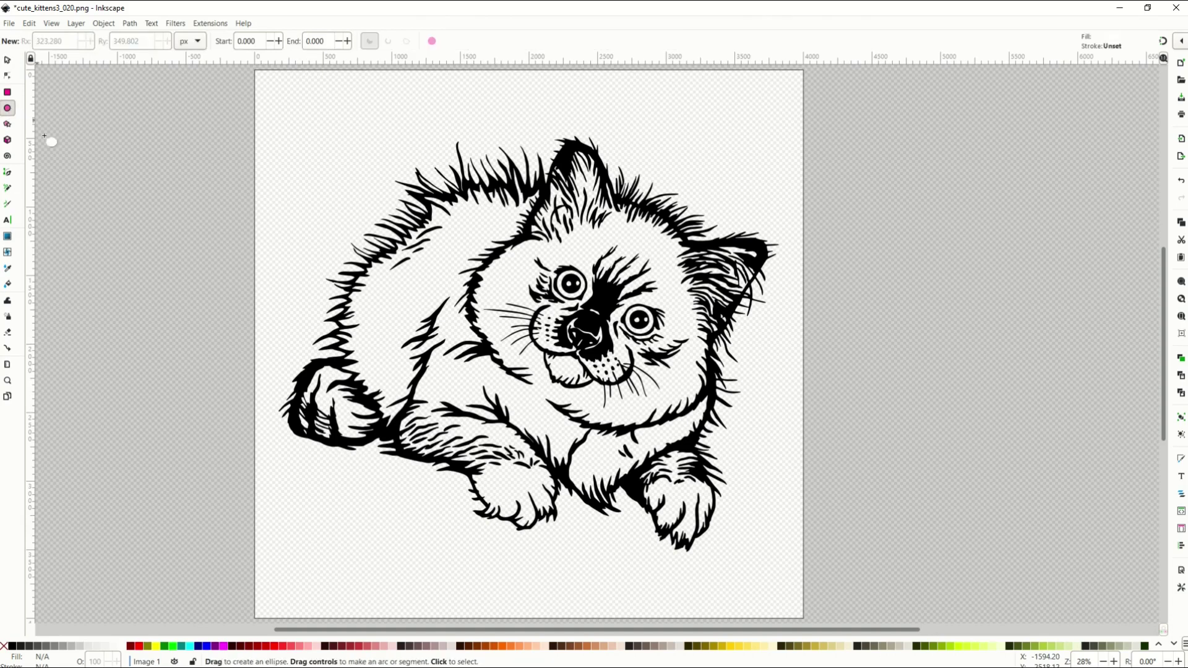
left_click(158, 647)
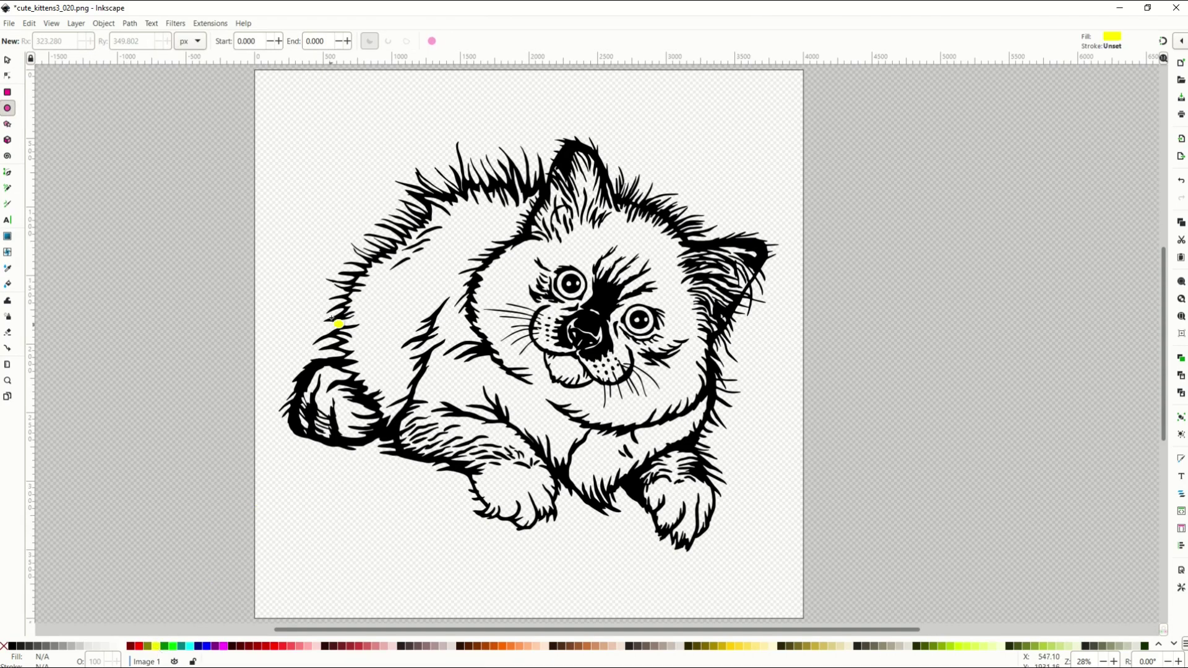
mouse_move(337, 297)
left_mouse_down()
mouse_move(379, 331)
mouse_move(346, 303)
mouse_move(535, 324)
mouse_move(596, 297)
left_mouse_up()
left_click(8, 60)
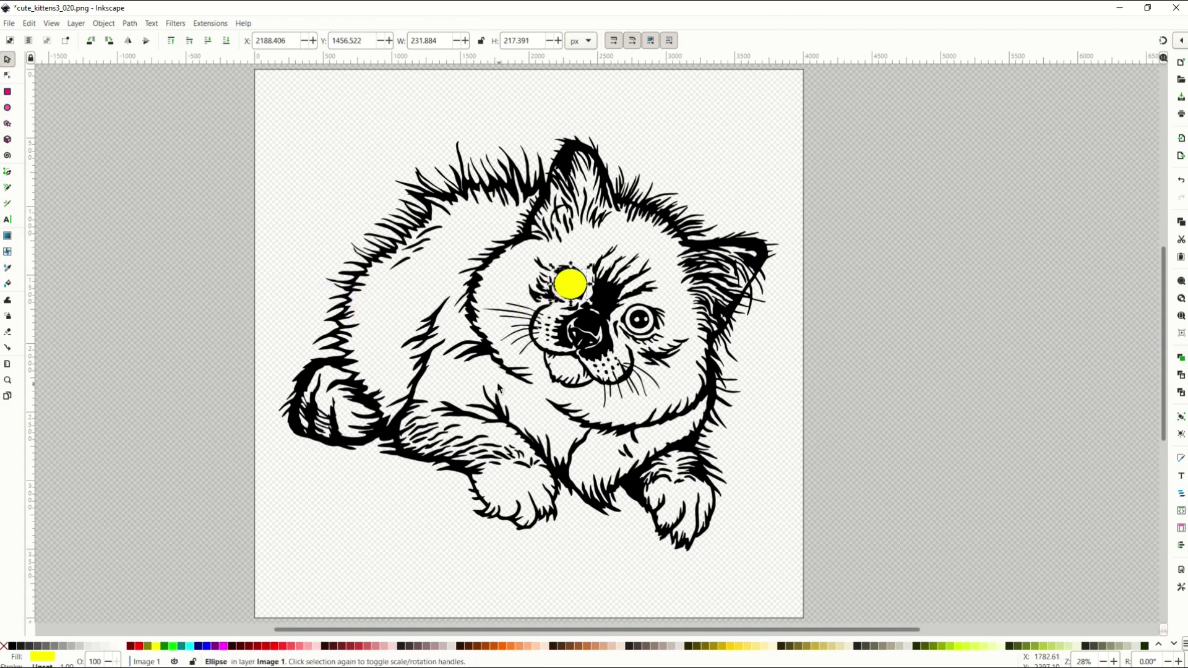
Paste a copy of the yellow ellipse, move it over the kitten's right eye, and deselect it.
key("ctrl+v")
left_click_drag(497, 386, 636, 321)
key("Escape")
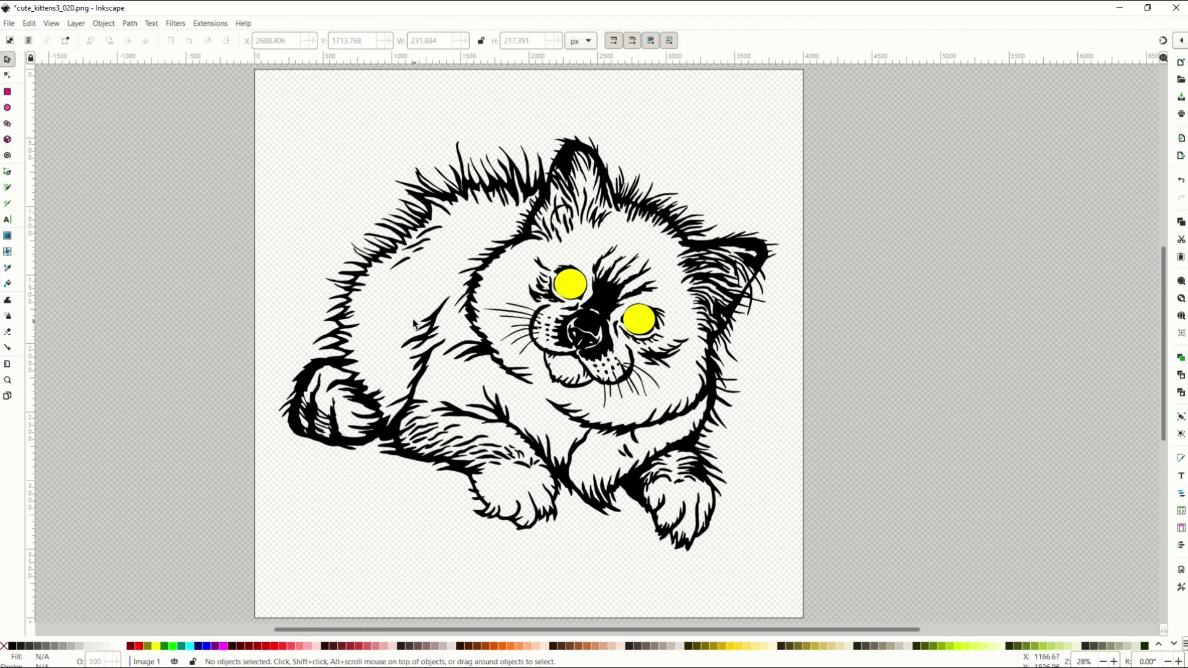
Open the PNG export settings with the whole page as export area and select the yellow ellipse over the left eye.
left_click(1180, 156)
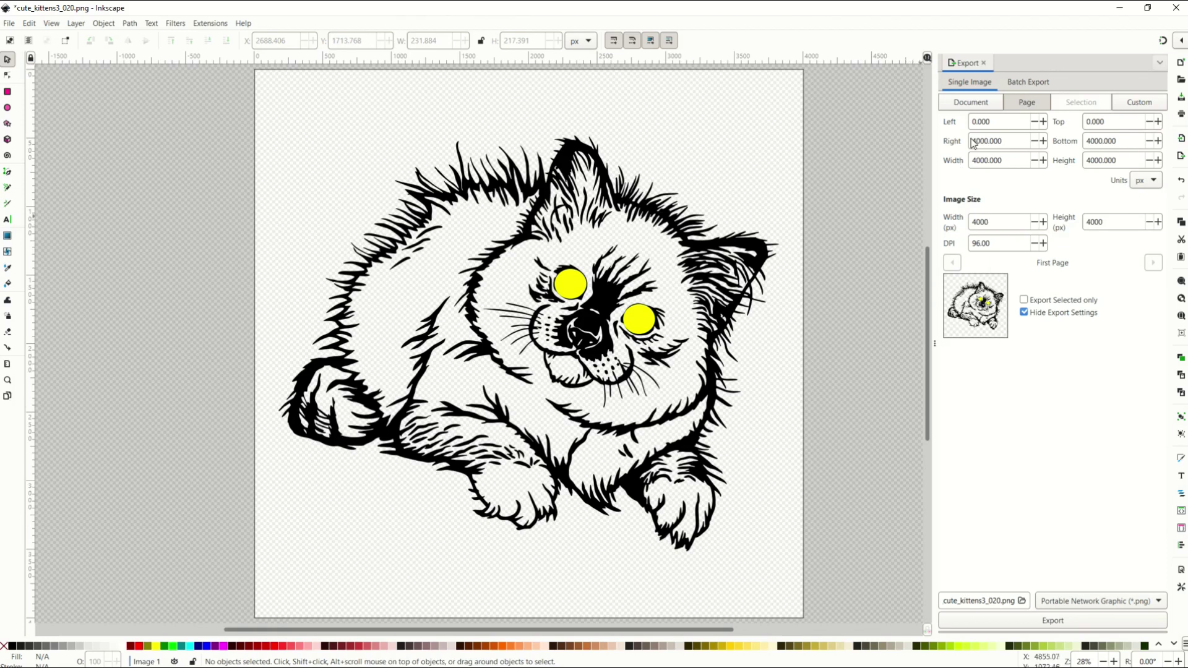
left_click(972, 102)
left_click(1014, 102)
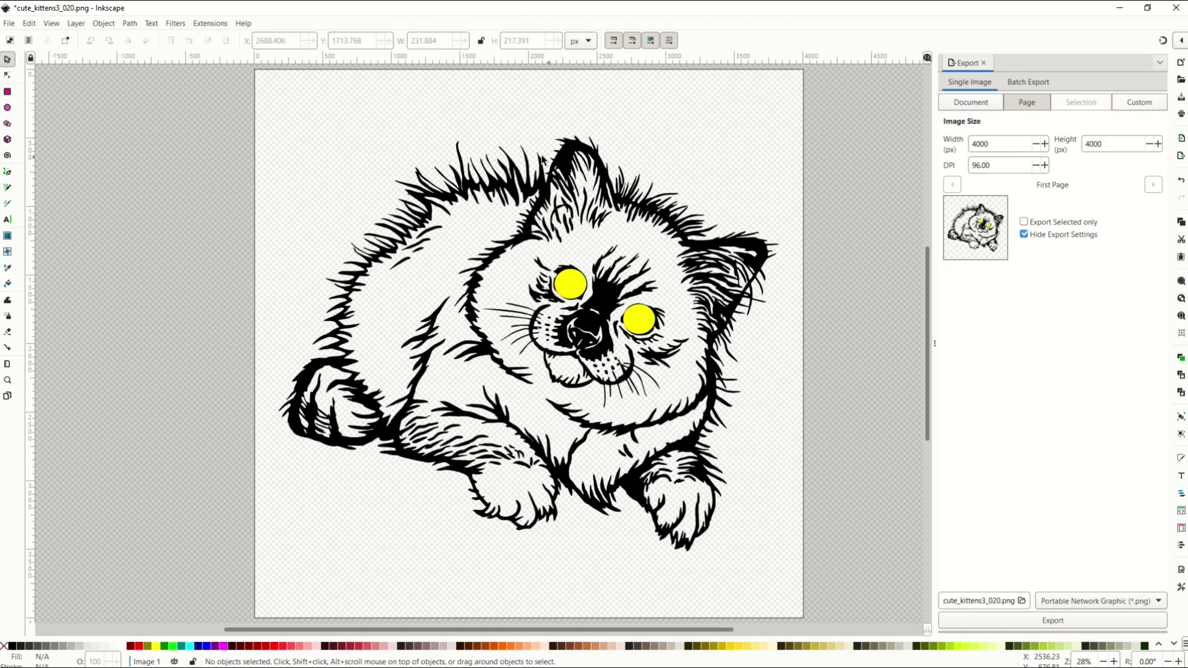
left_click(524, 191)
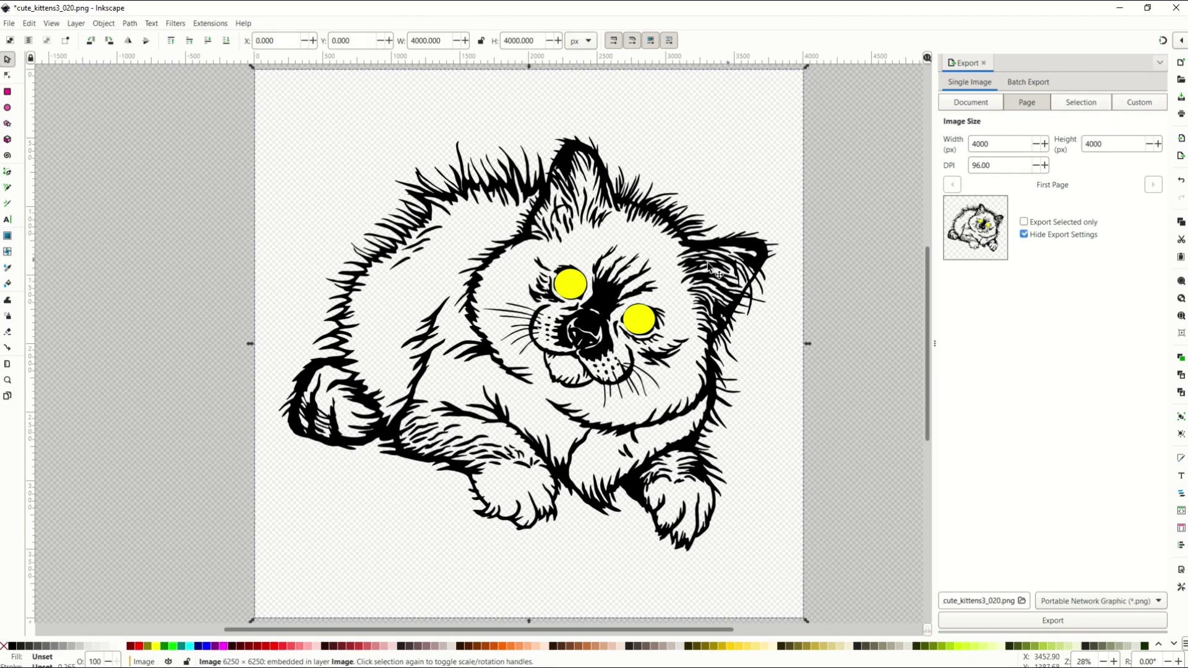
left_click(570, 285)
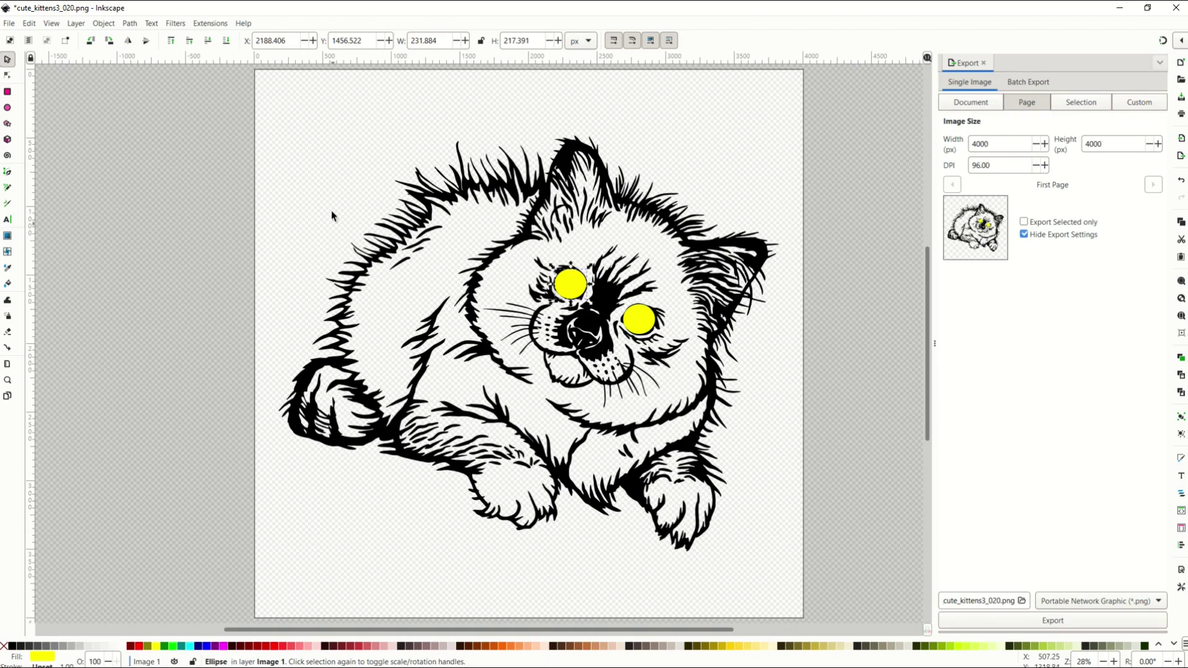
Set the export resolution to 300 DPI and export the page as YELLOW EYES.png into the Burma Cat folder.
triple_click(989, 165)
type("300")
key("Return")
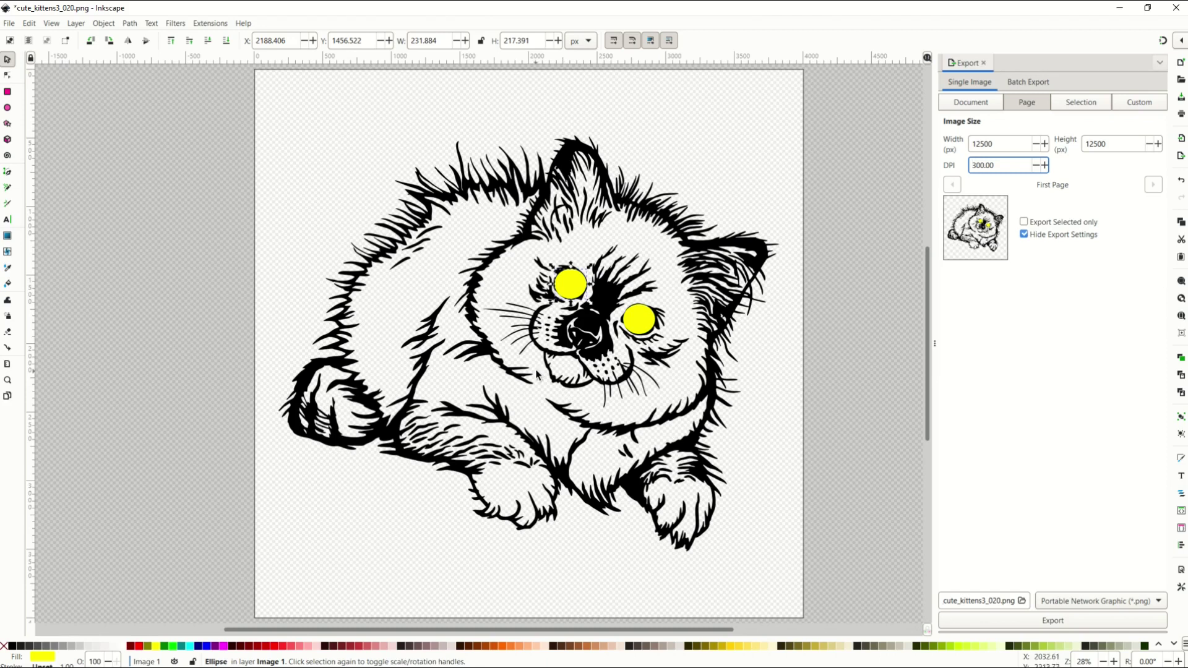
key("Return")
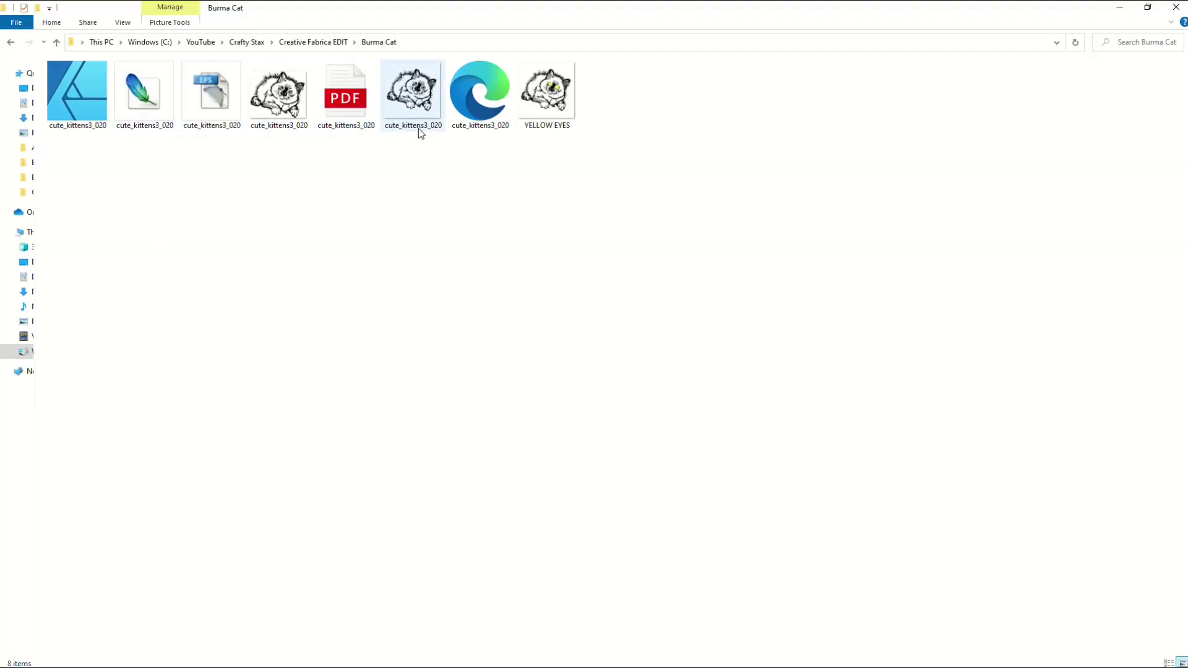
Open the exported YELLOW EYES.png from the Burma Cat folder in a maximized image viewer.
mouse_move(548, 115)
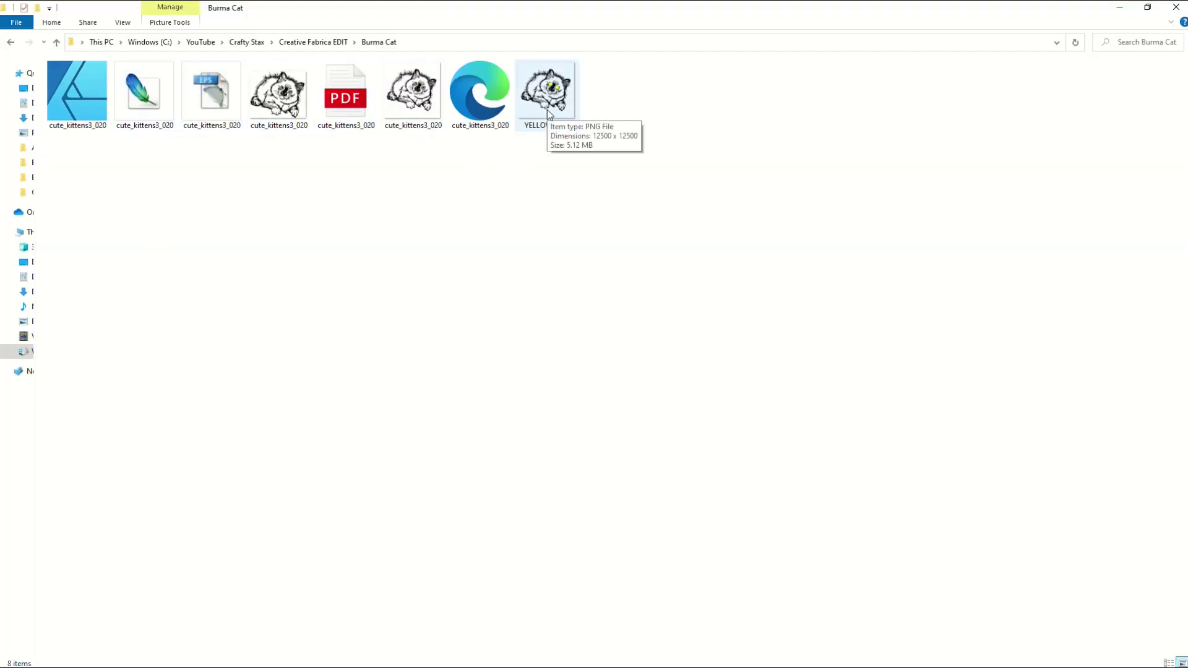
left_click(549, 115)
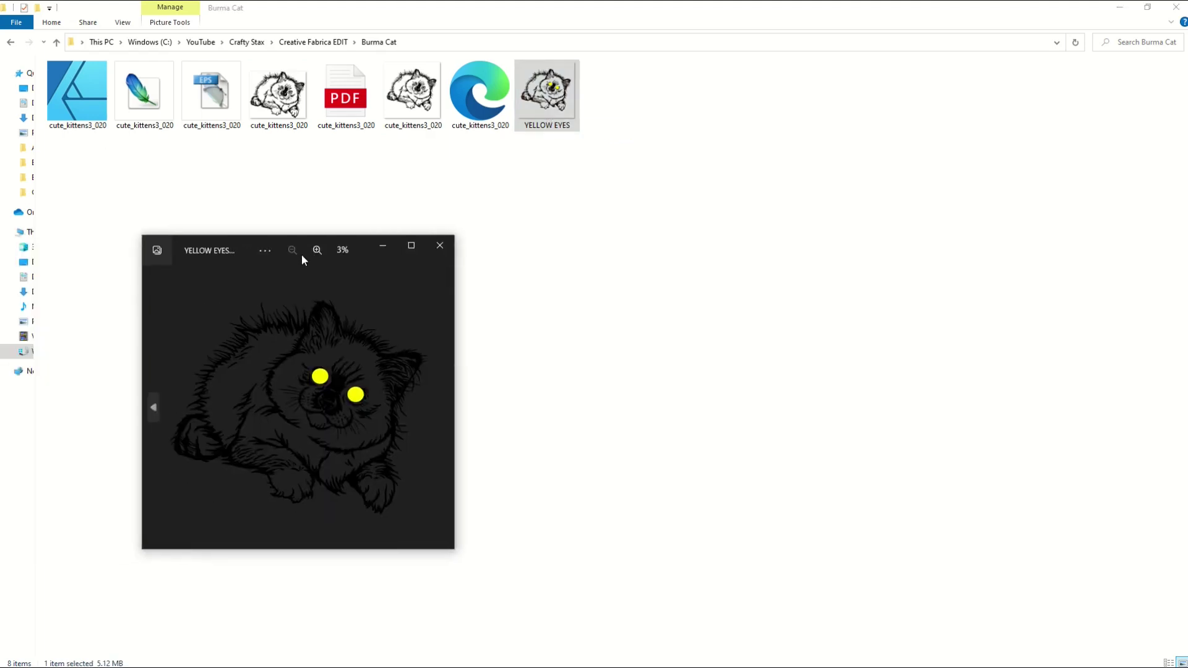
left_click(427, 247)
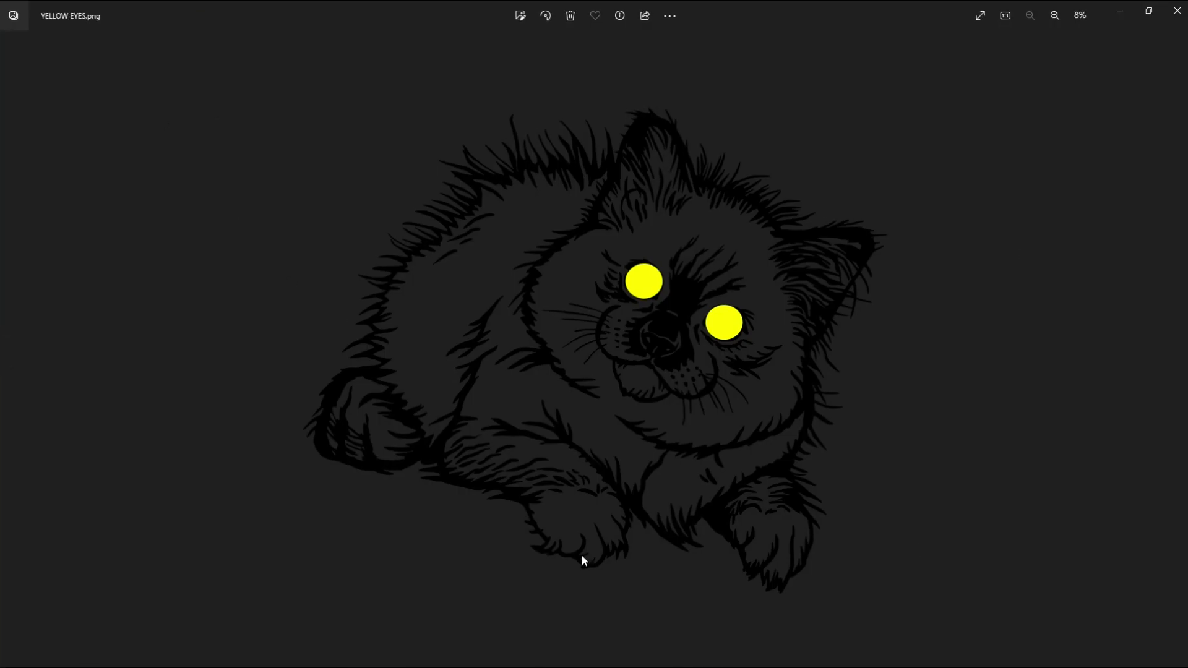
Compare YELLOW EYES.png with the original cute_kittens3_020.png, and close the viewer and folder to return to Inkscape.
left_click(10, 350)
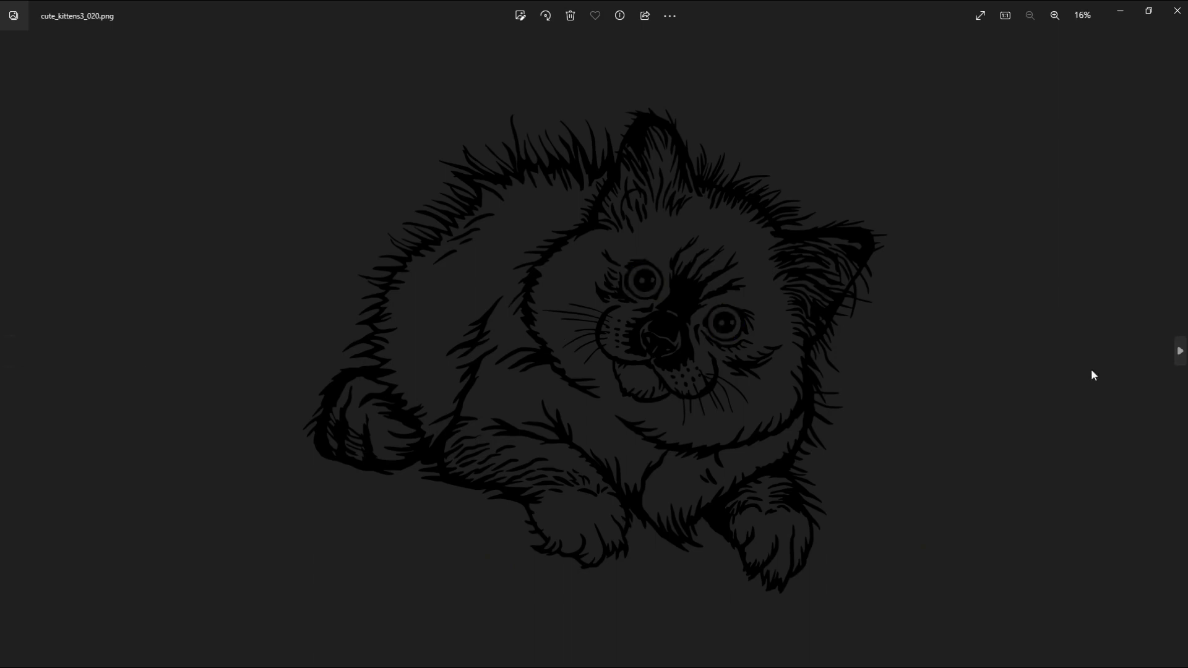
left_click(1178, 351)
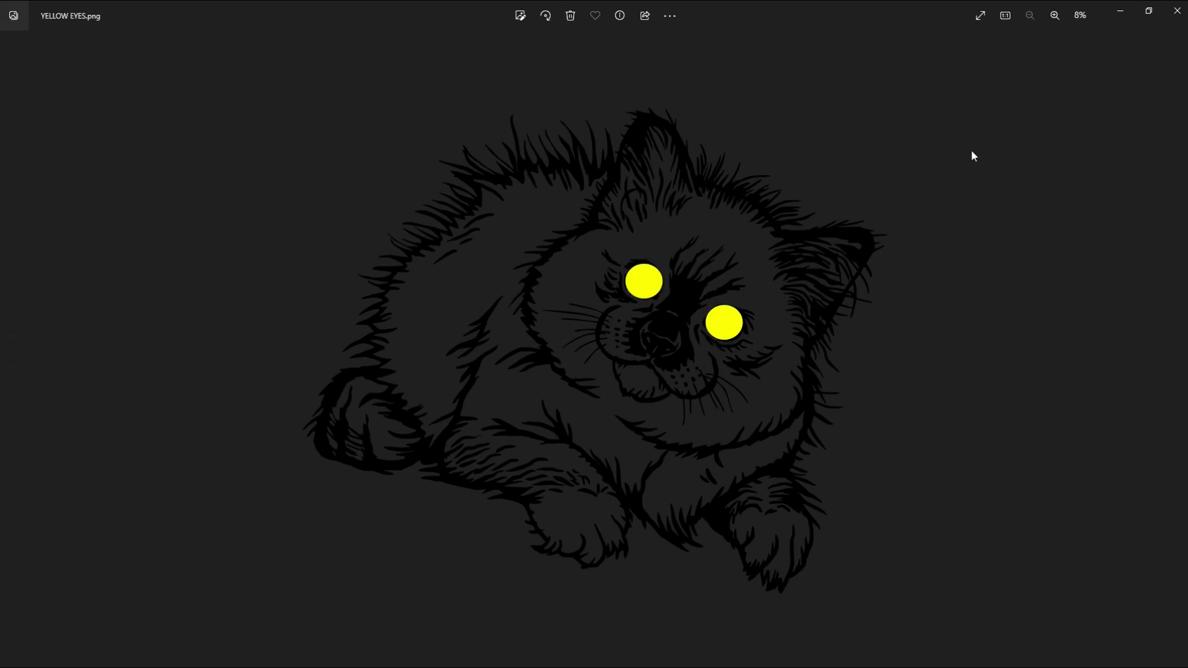
left_click(1176, 11)
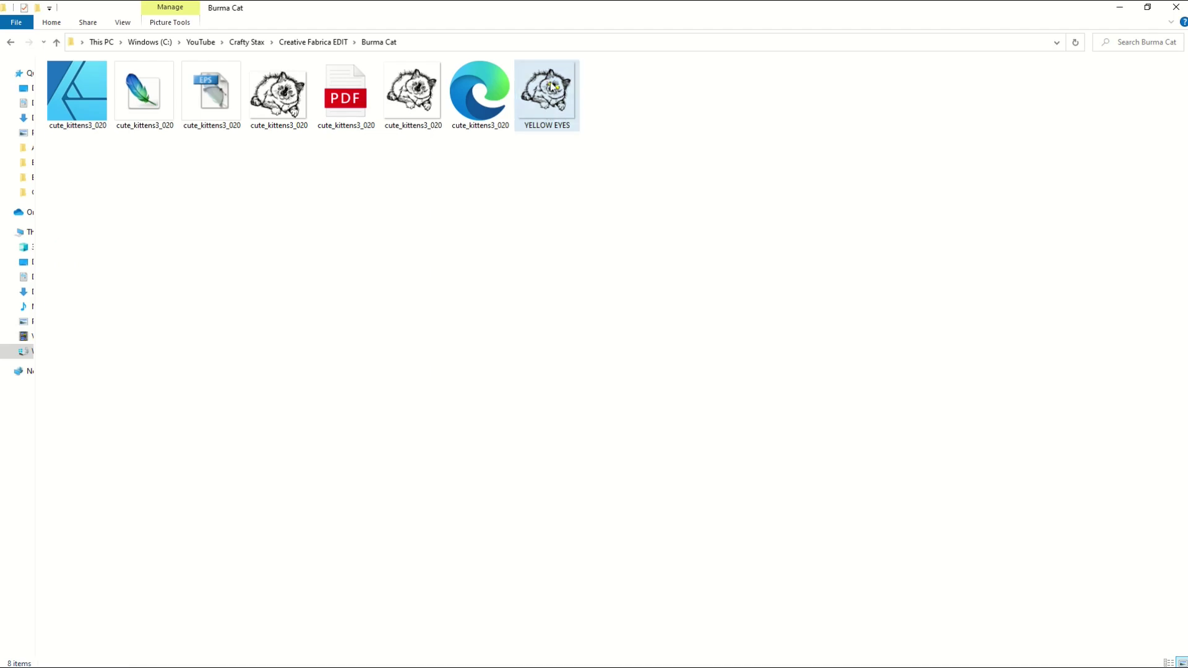
left_click(605, 85)
left_click(1175, 9)
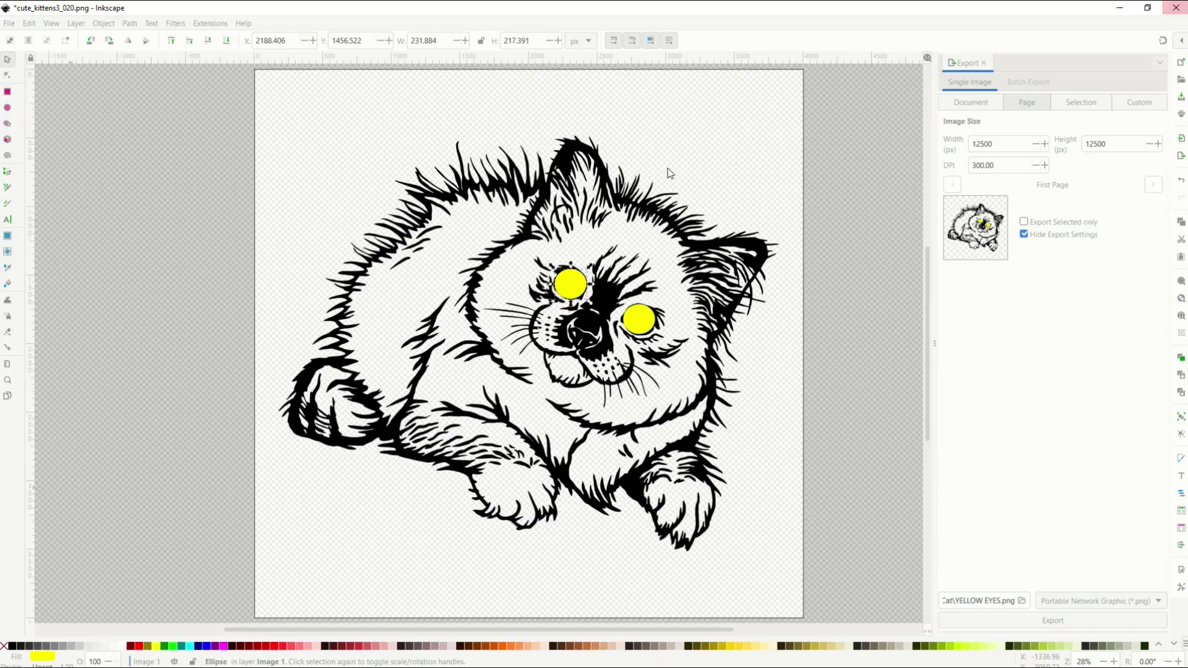